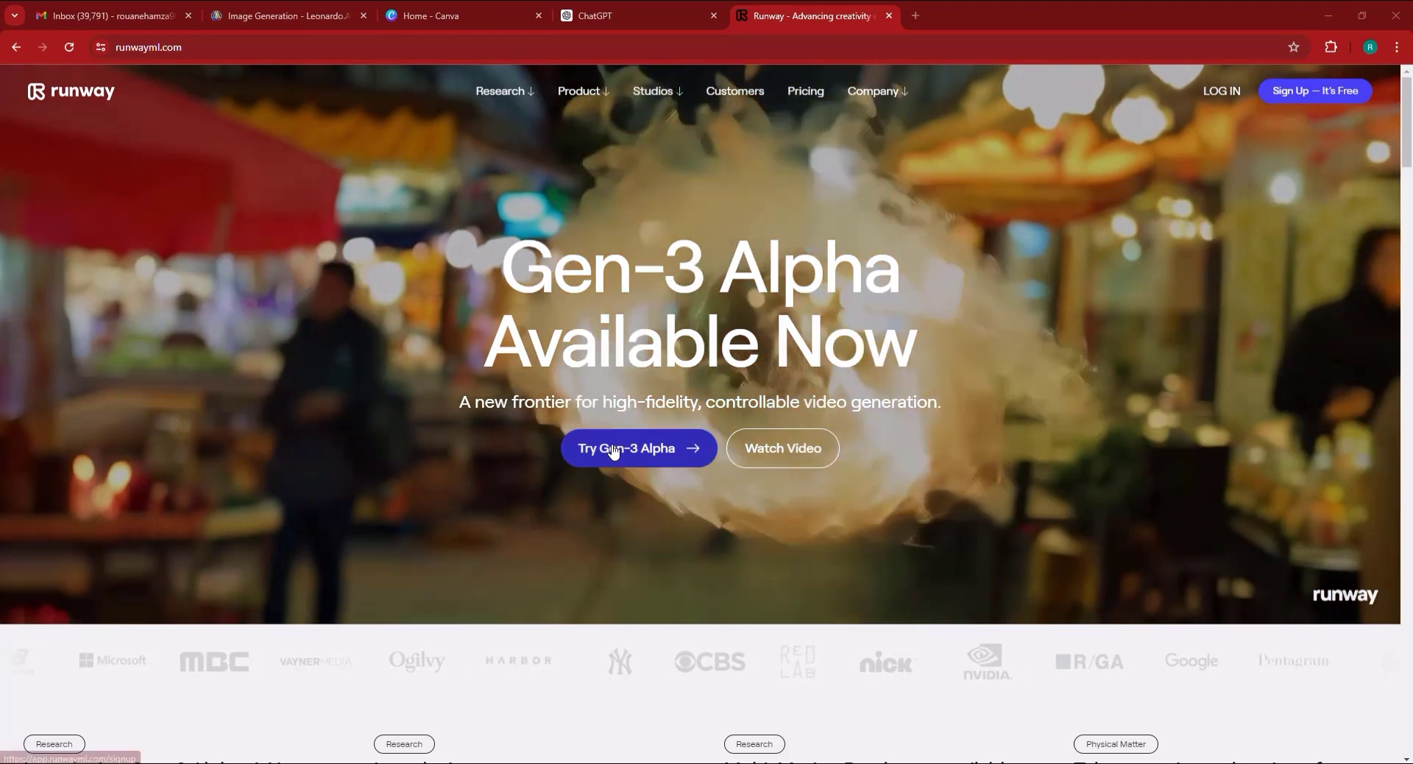
Open Runway's Gen-3 Alpha text/image-to-video generator and bring up its prompting guide.
click(613, 449)
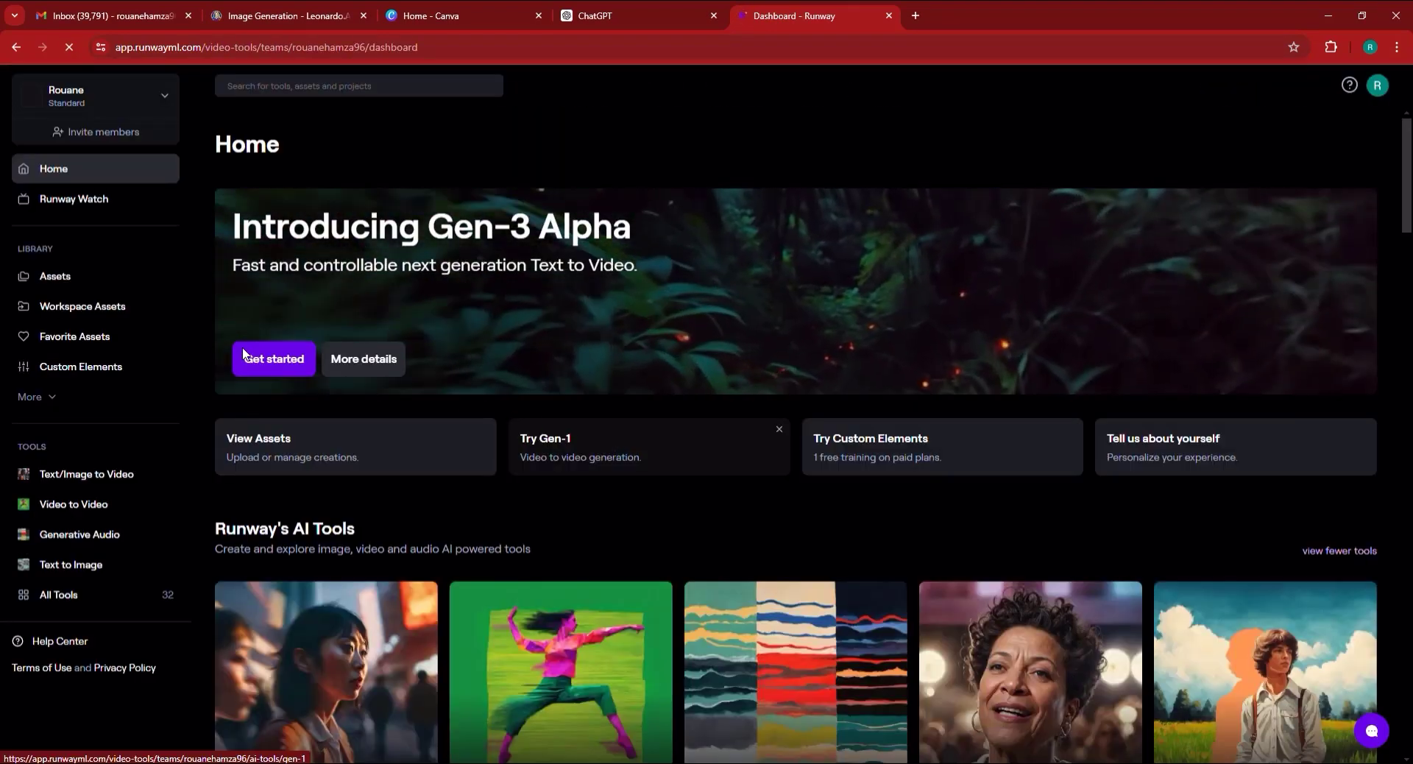
click(274, 361)
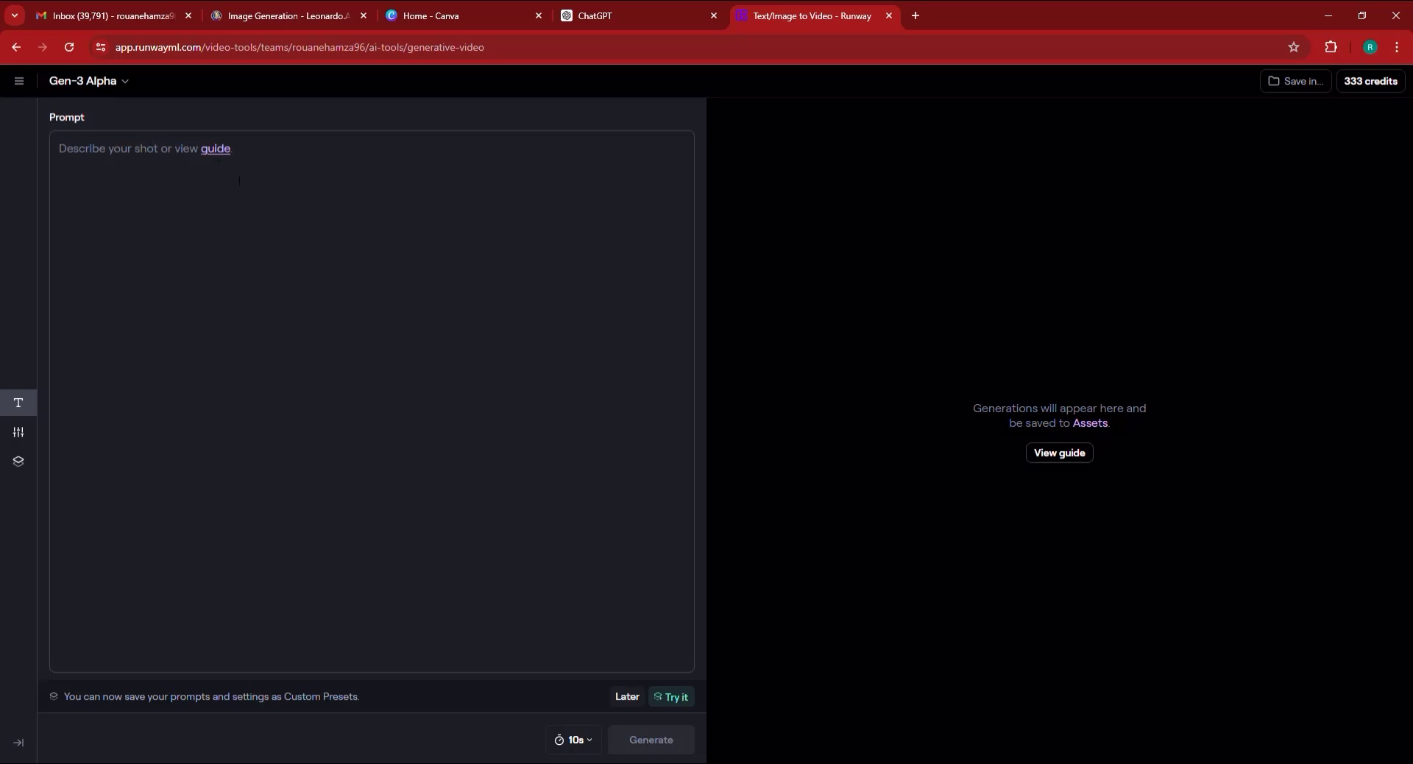
click(215, 151)
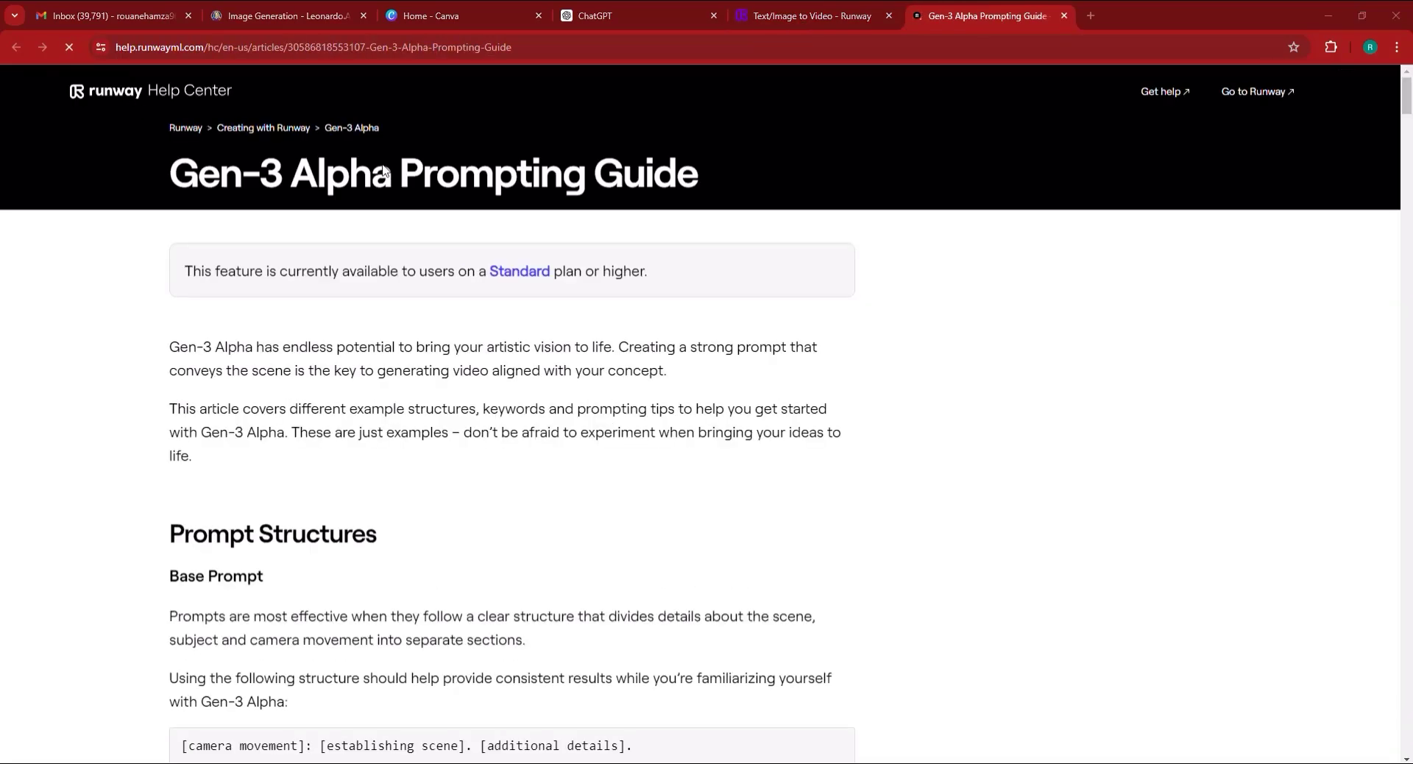
Look through the Gen-3 Alpha prompting guide's sample prompts and its keyword tables for camera and lighting styles.
scroll(567, 407, down, 10)
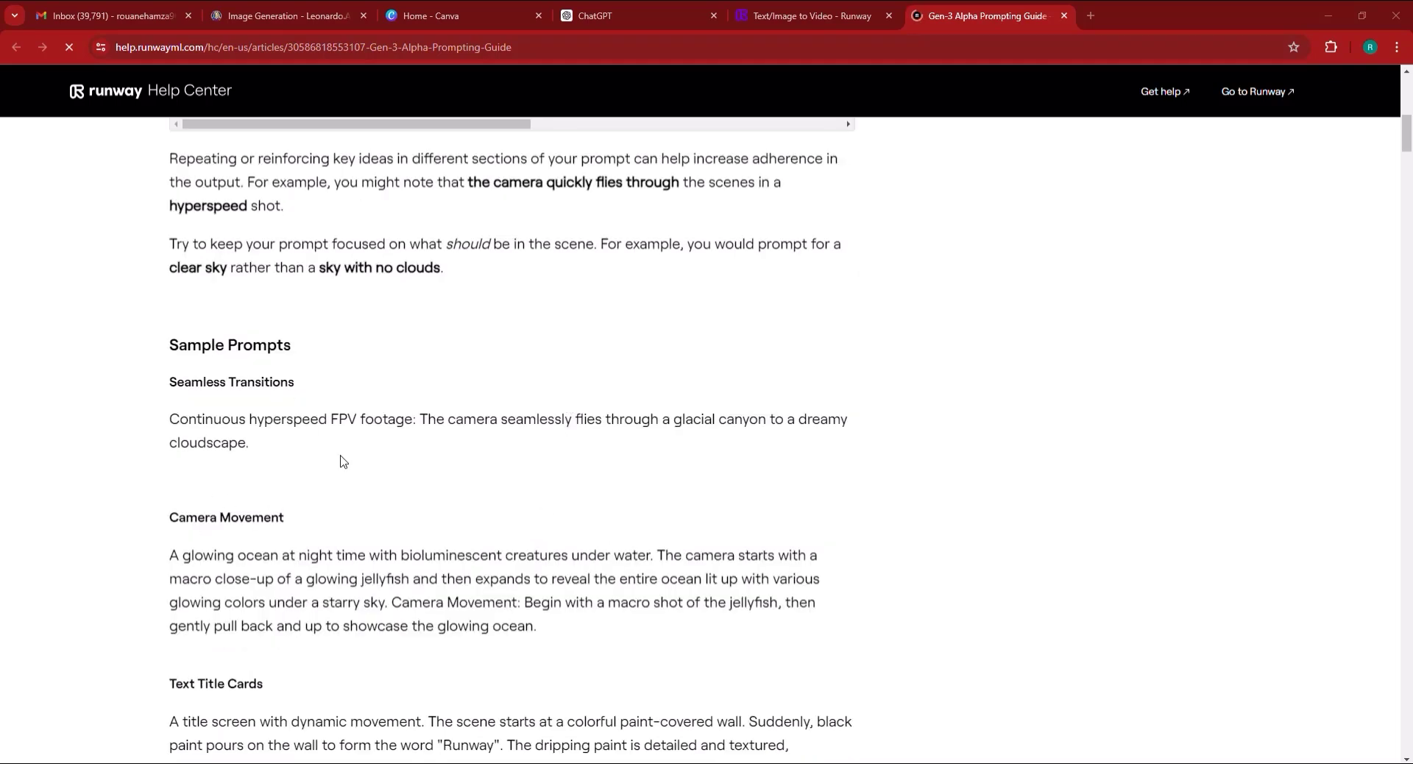
scroll(342, 462, down, 9)
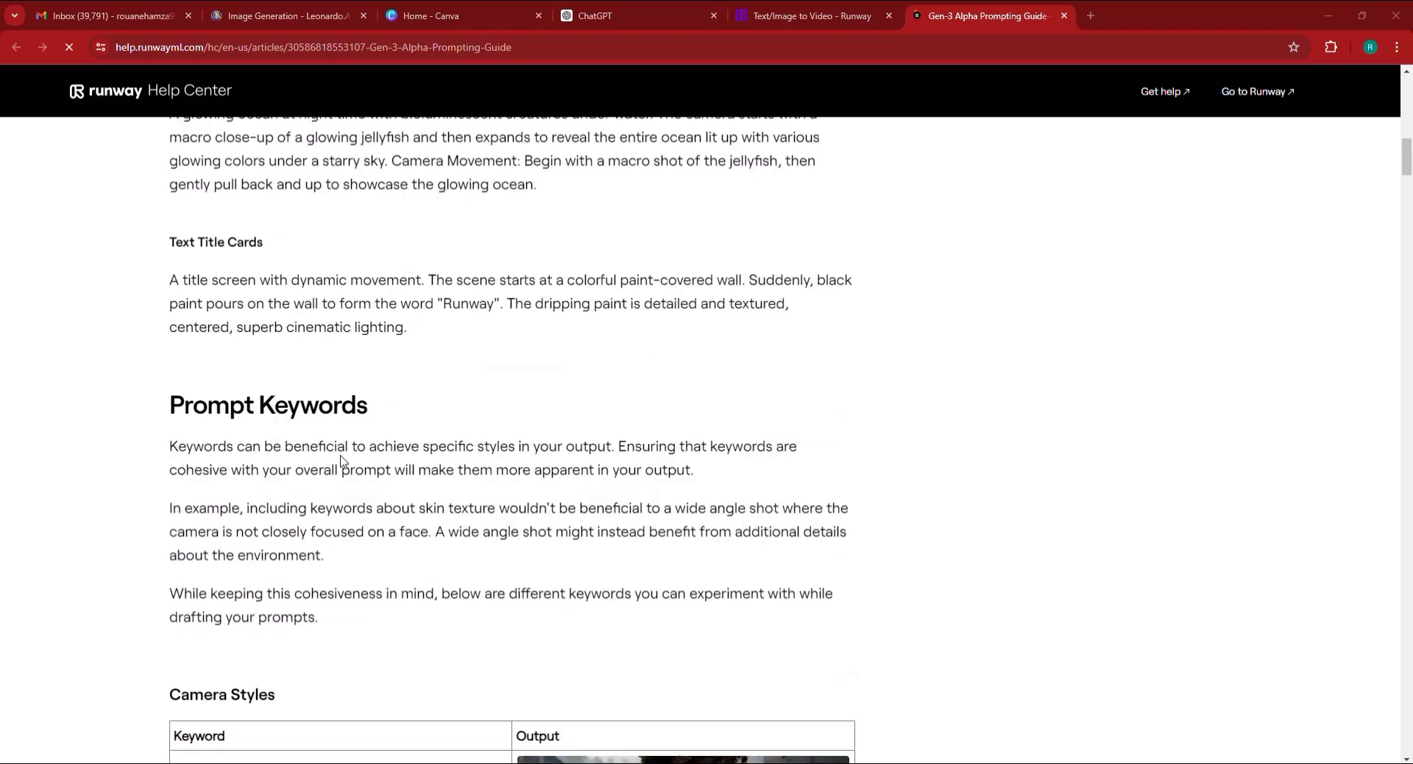
scroll(342, 462, down, 12)
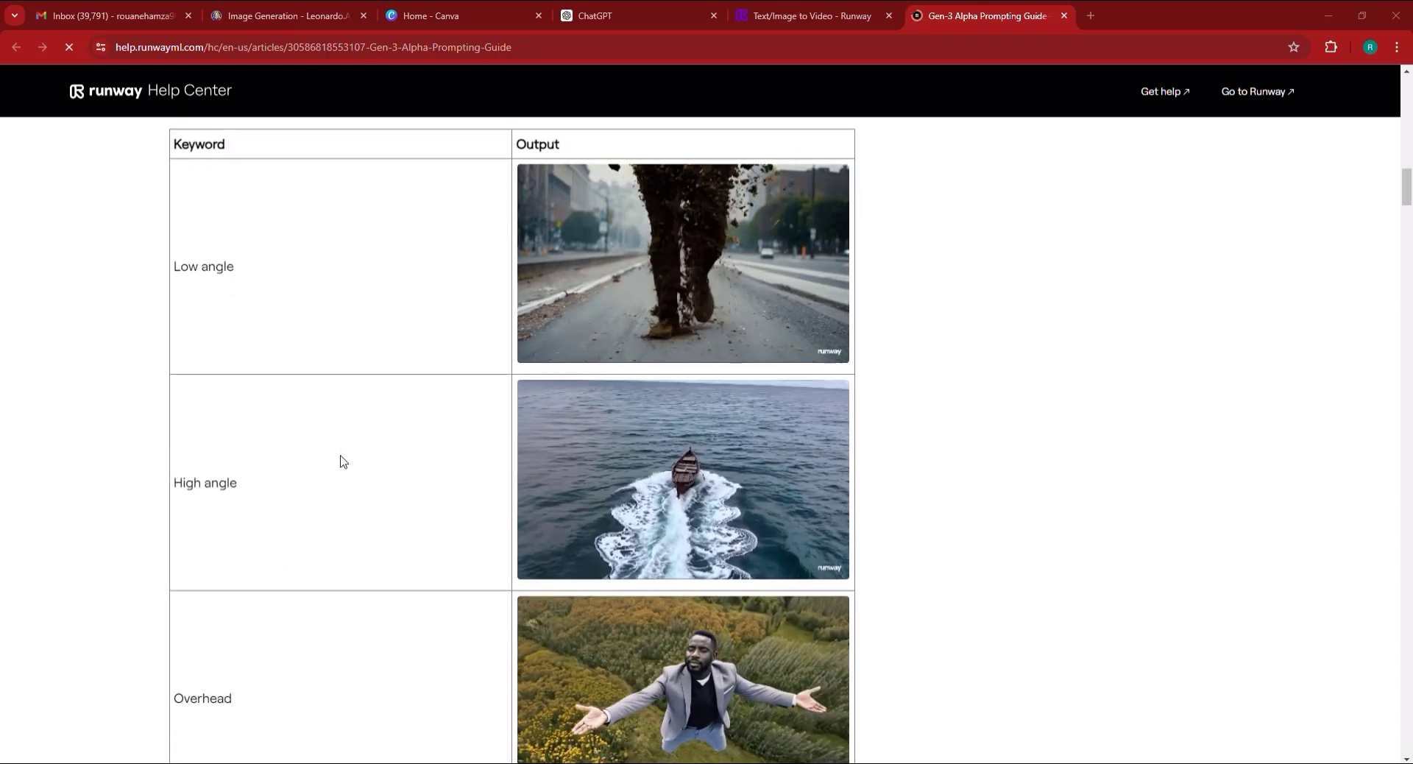
scroll(342, 460, down, 12)
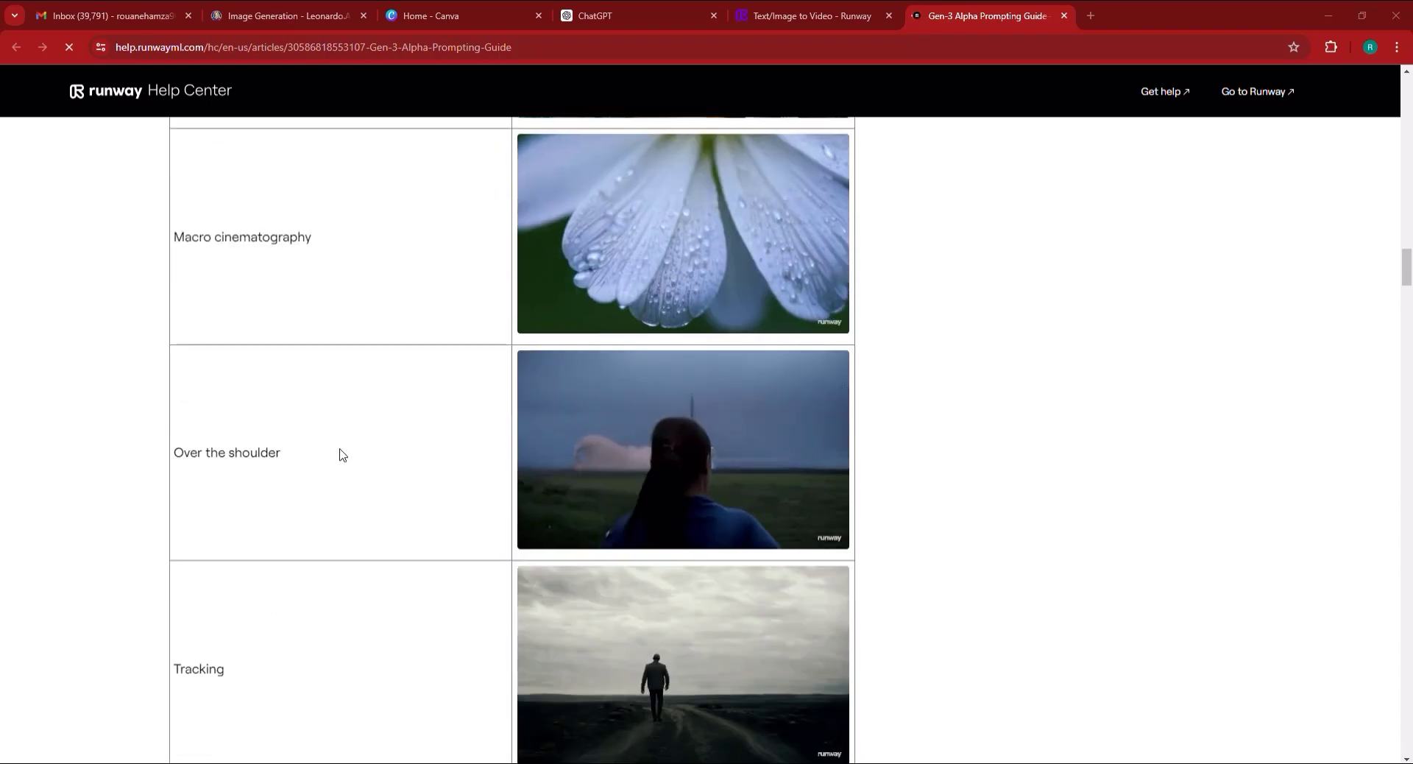
scroll(341, 454, down, 18)
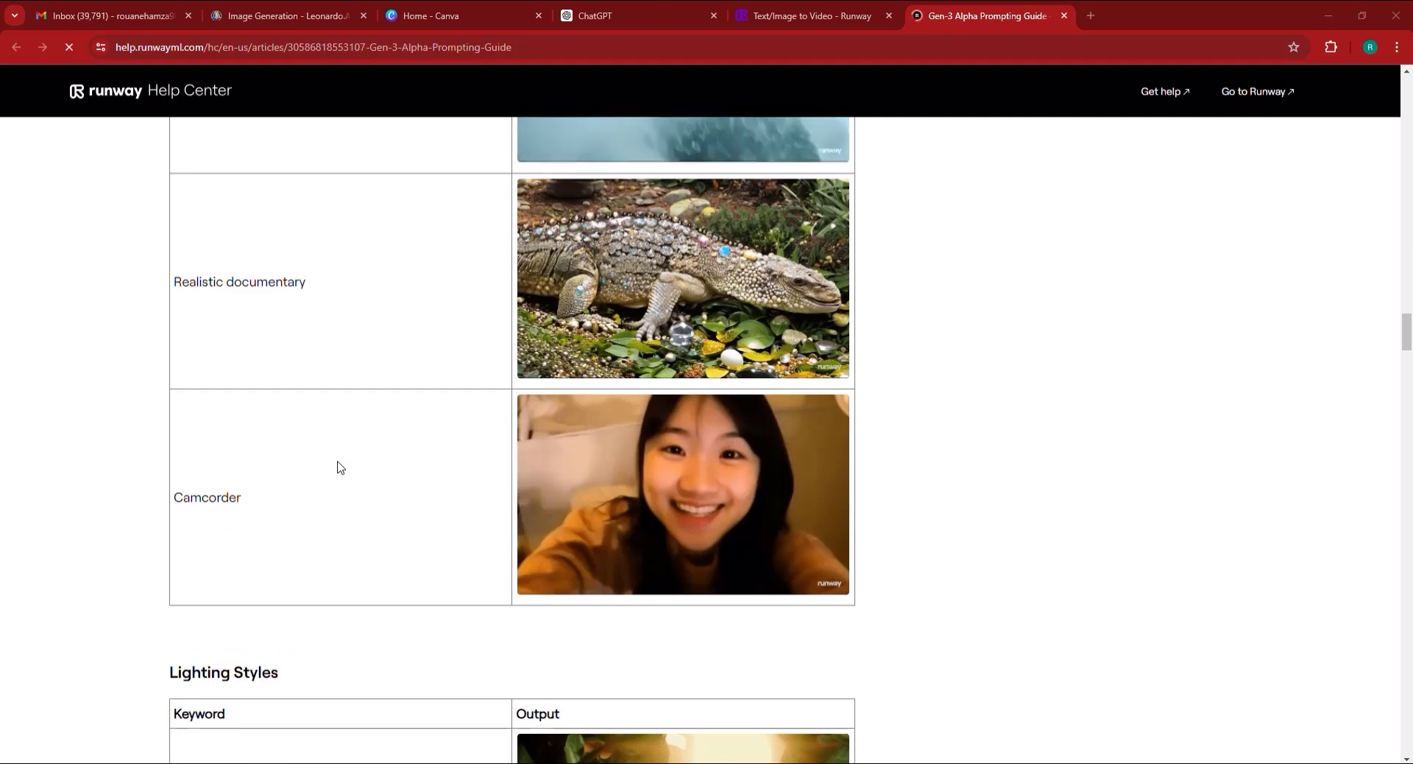
scroll(315, 156, down, 4)
Copy the web address of the Gen-3 Alpha Prompting Guide.
click(267, 46)
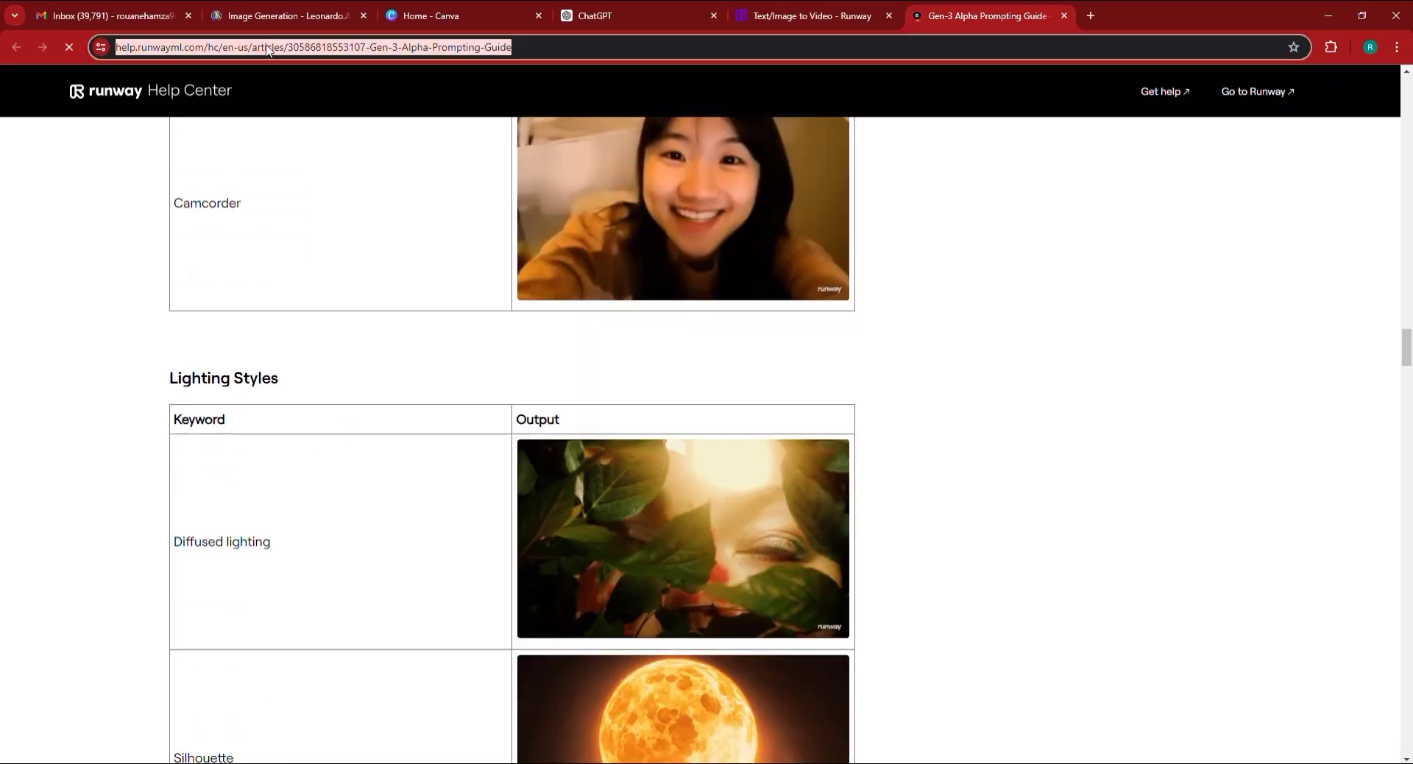
right_click(267, 49)
click(322, 190)
Switch to ChatGPT and send "learn from this guide and once you are done, say yes:" followed by the copied guide link.
click(620, 28)
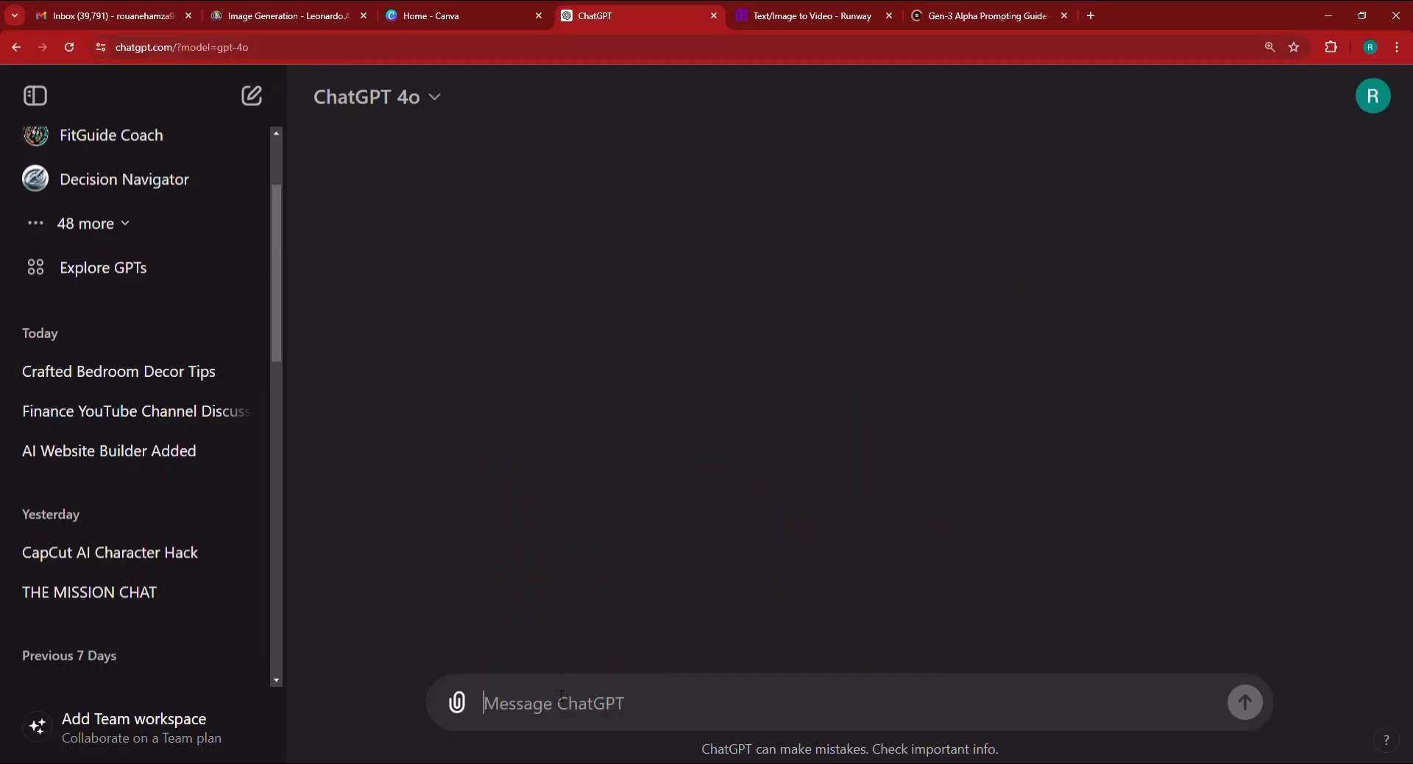
text(lear)
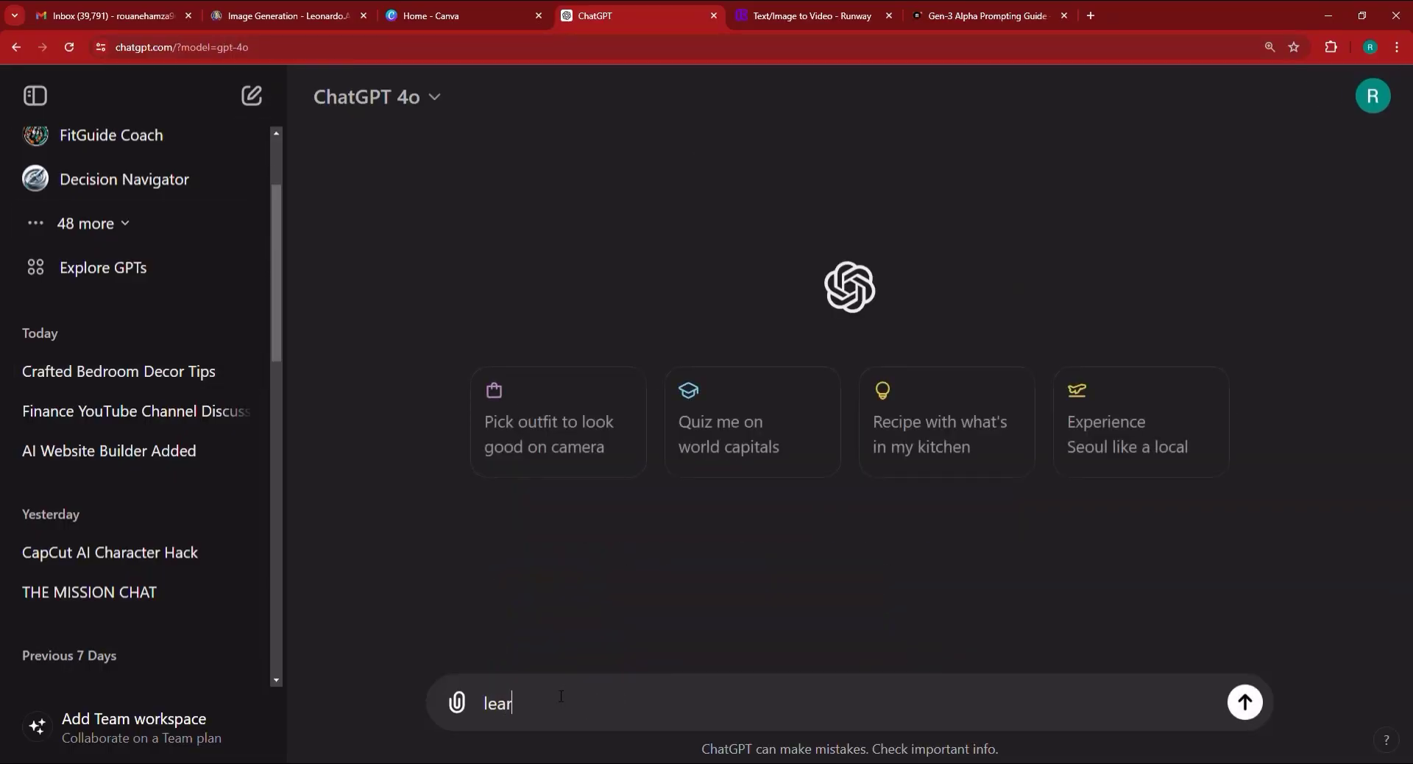
text(n from this gudie, and)
key(BackSpace)
text(ide and onc)
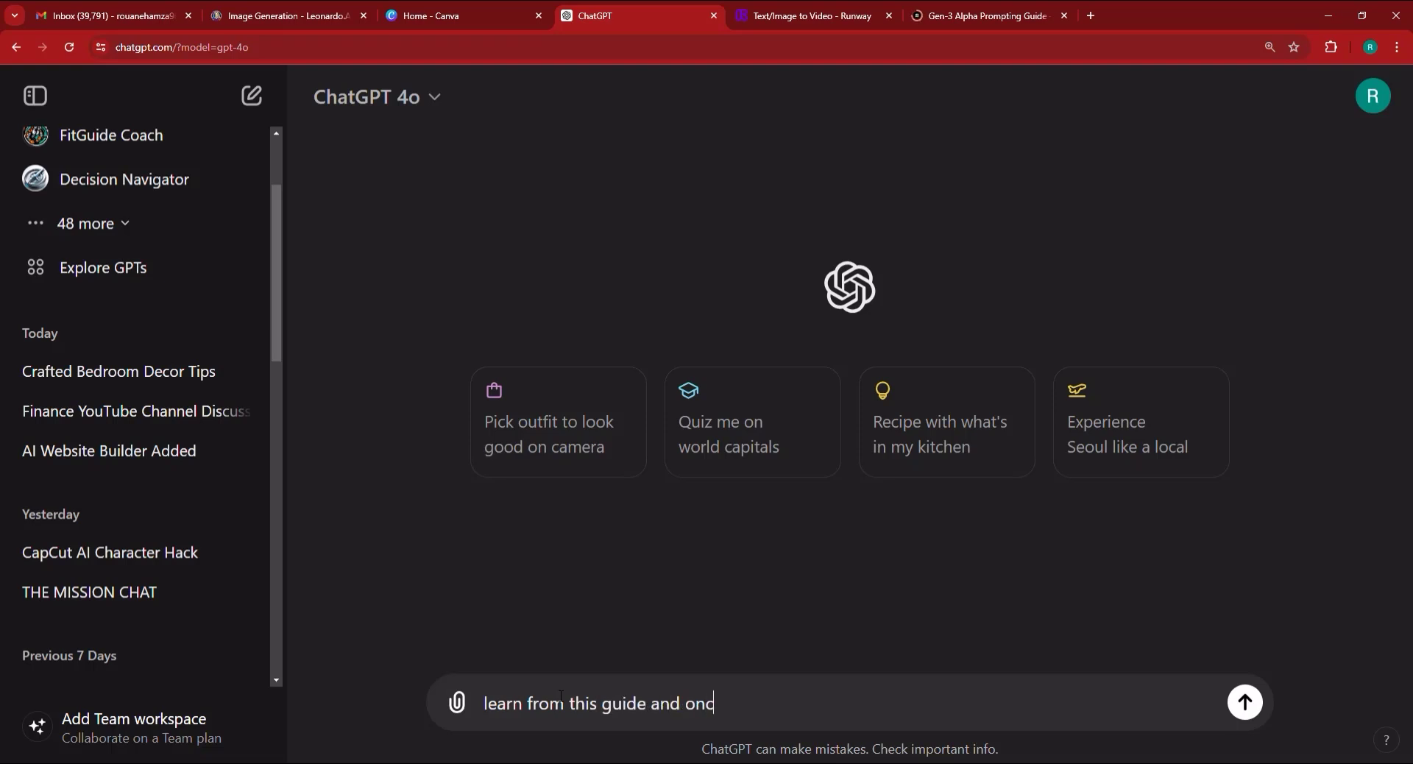
text(e you are done, )
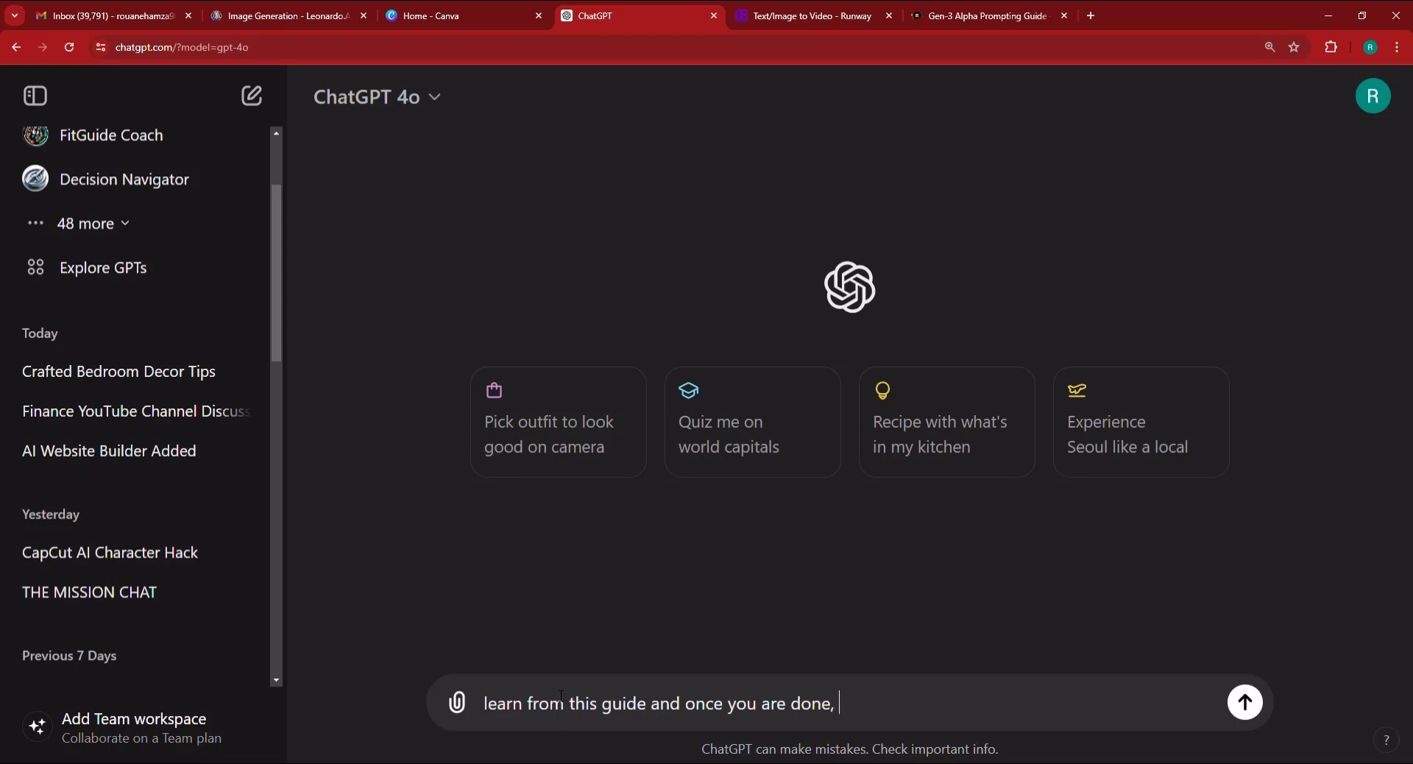
text(say yes:)
key(ctrl+v)
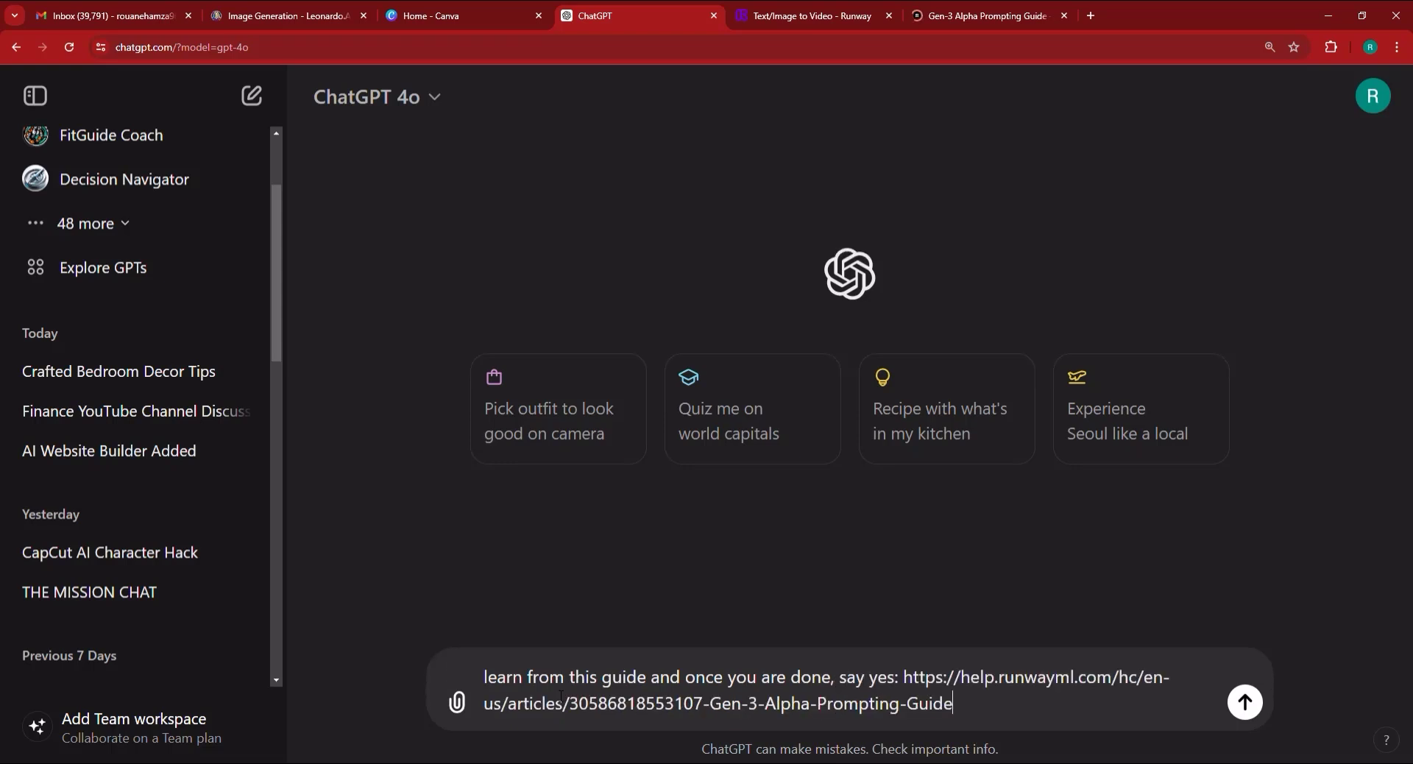
key(Return)
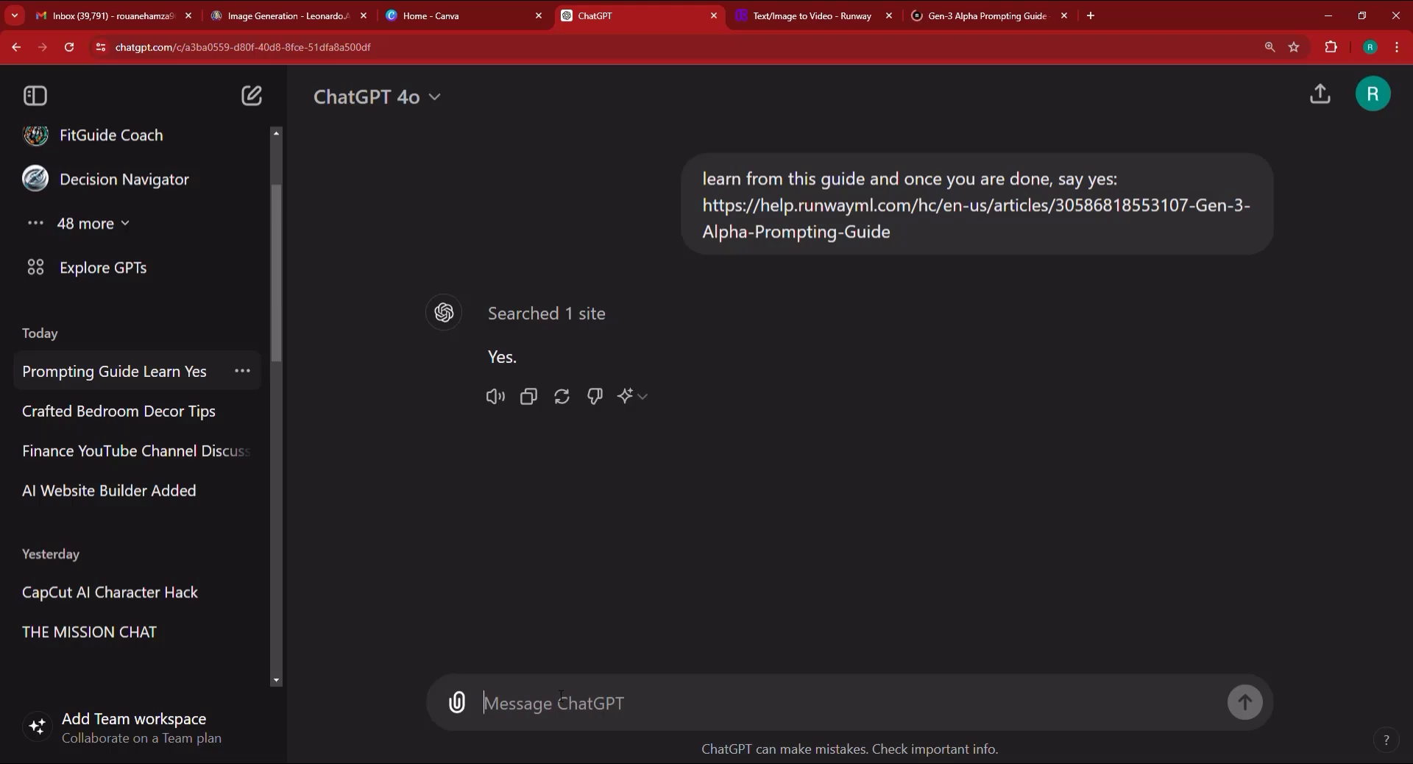
Ask for a short, simple prompt to generate a video of a dragon on gen 3 alpha, following all of the guide's prompt engineering strategies.
text(now bas)
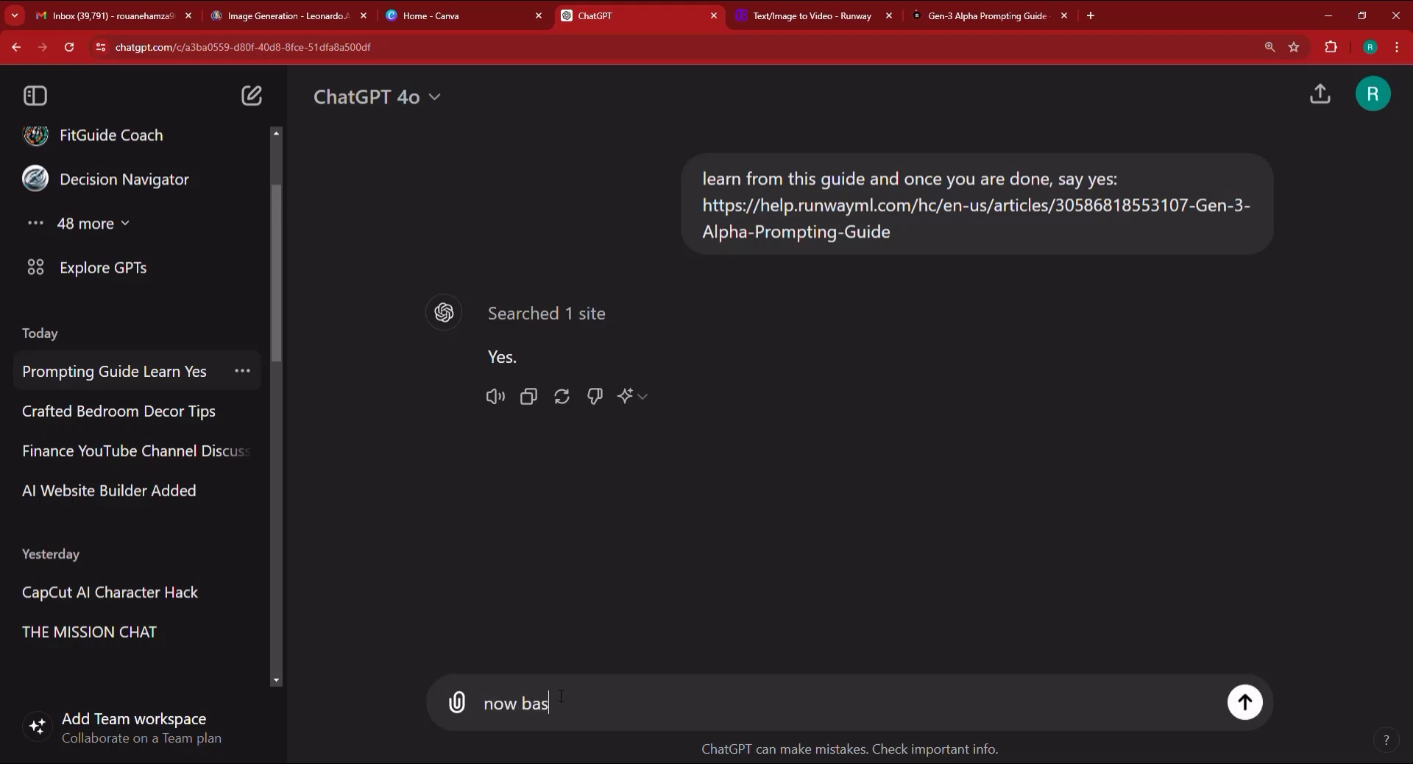
text(ed on the prompt engineering strat)
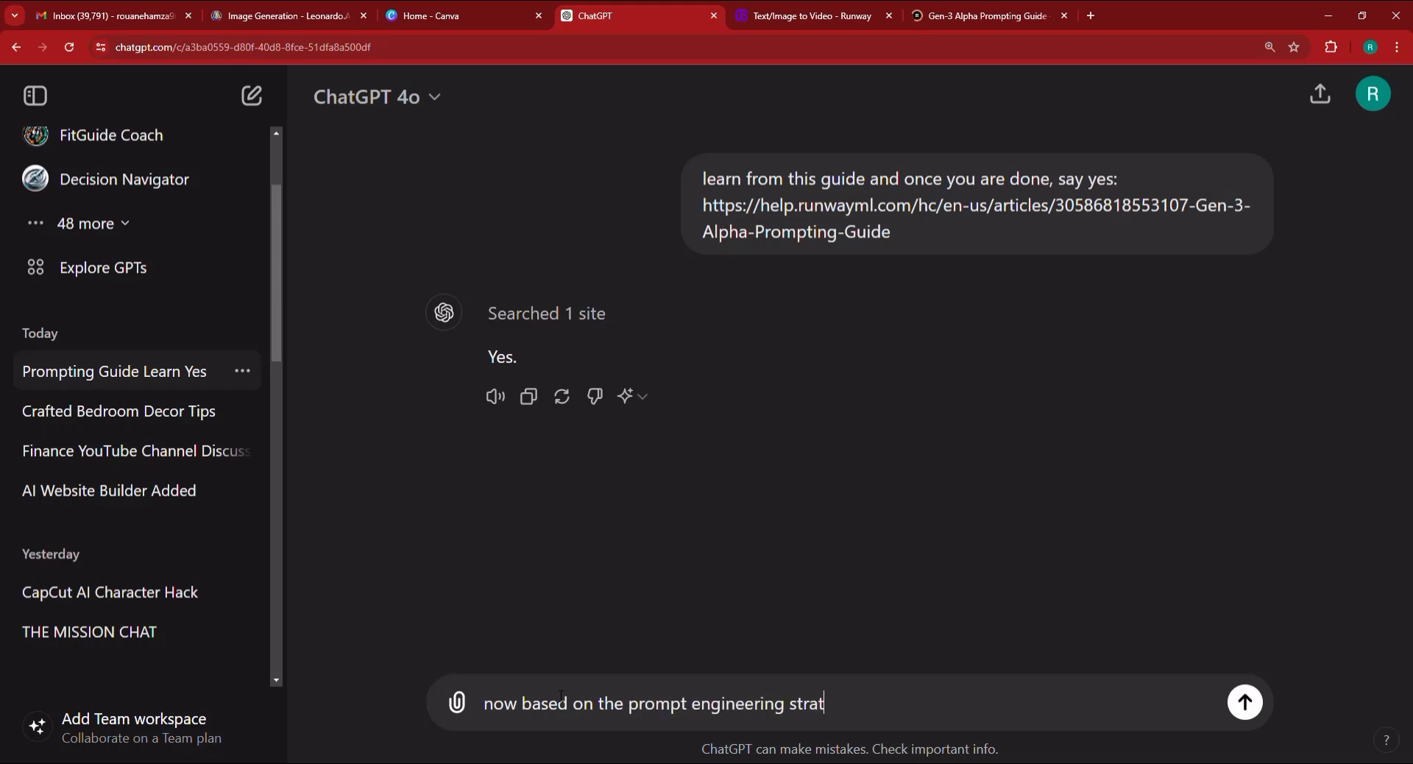
text(egies from that guide write a simple)
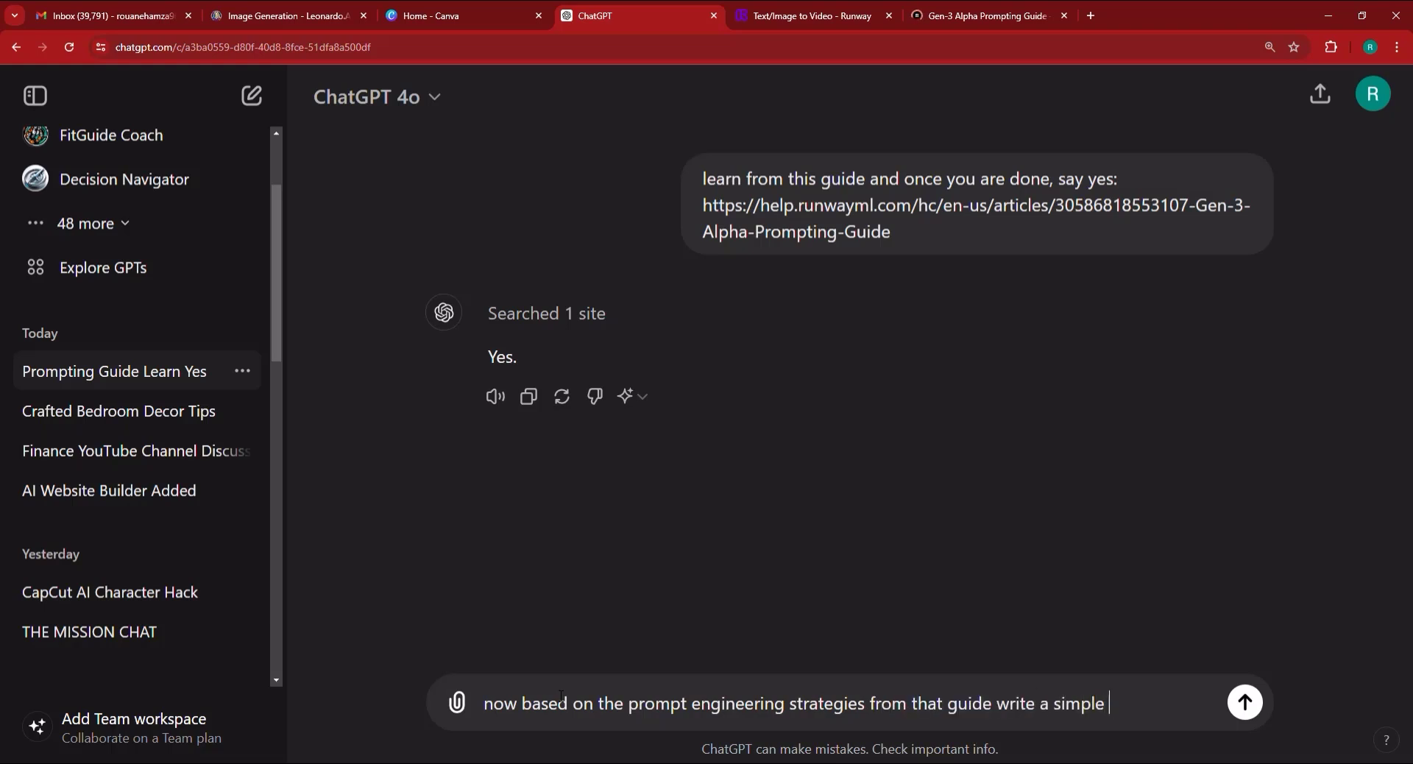
text( prompt for me to)
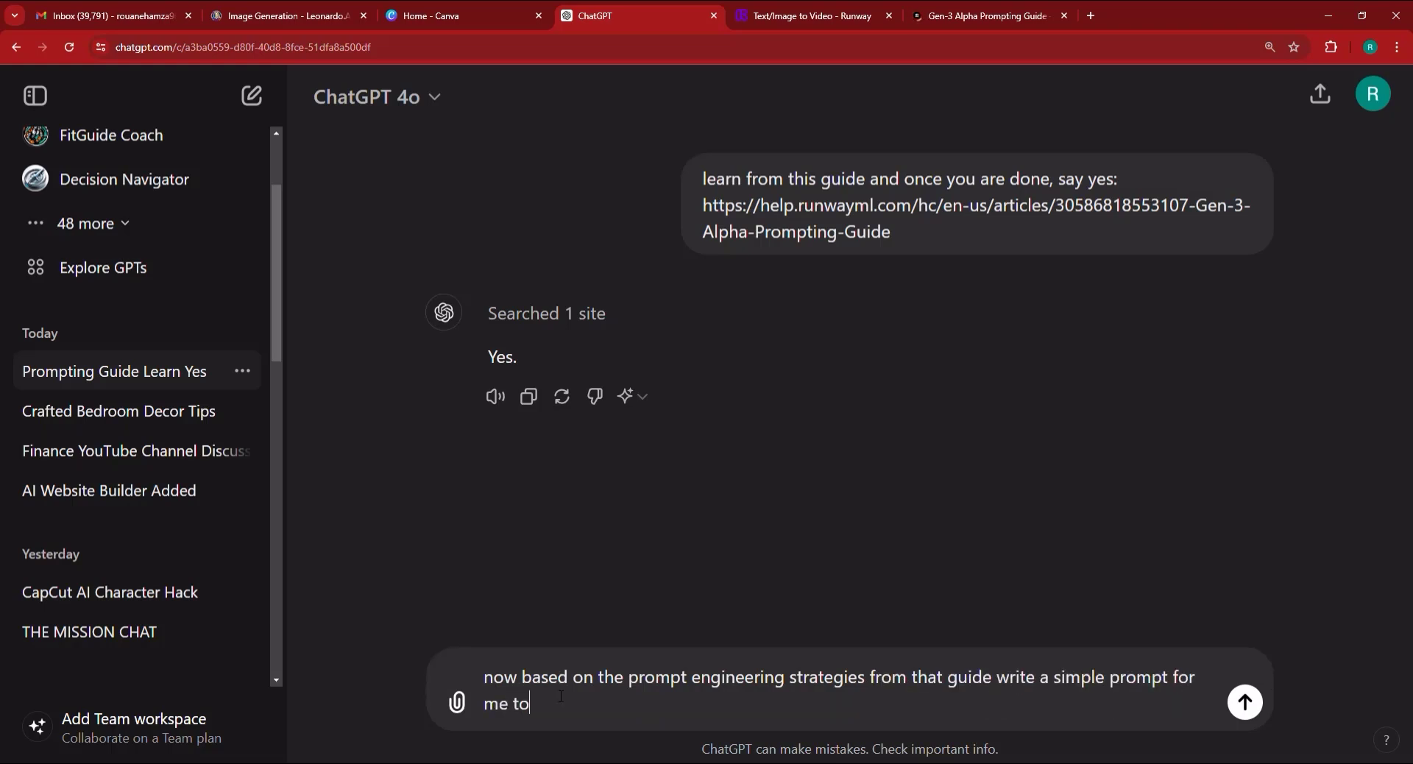
text( generate a video of a dragon )
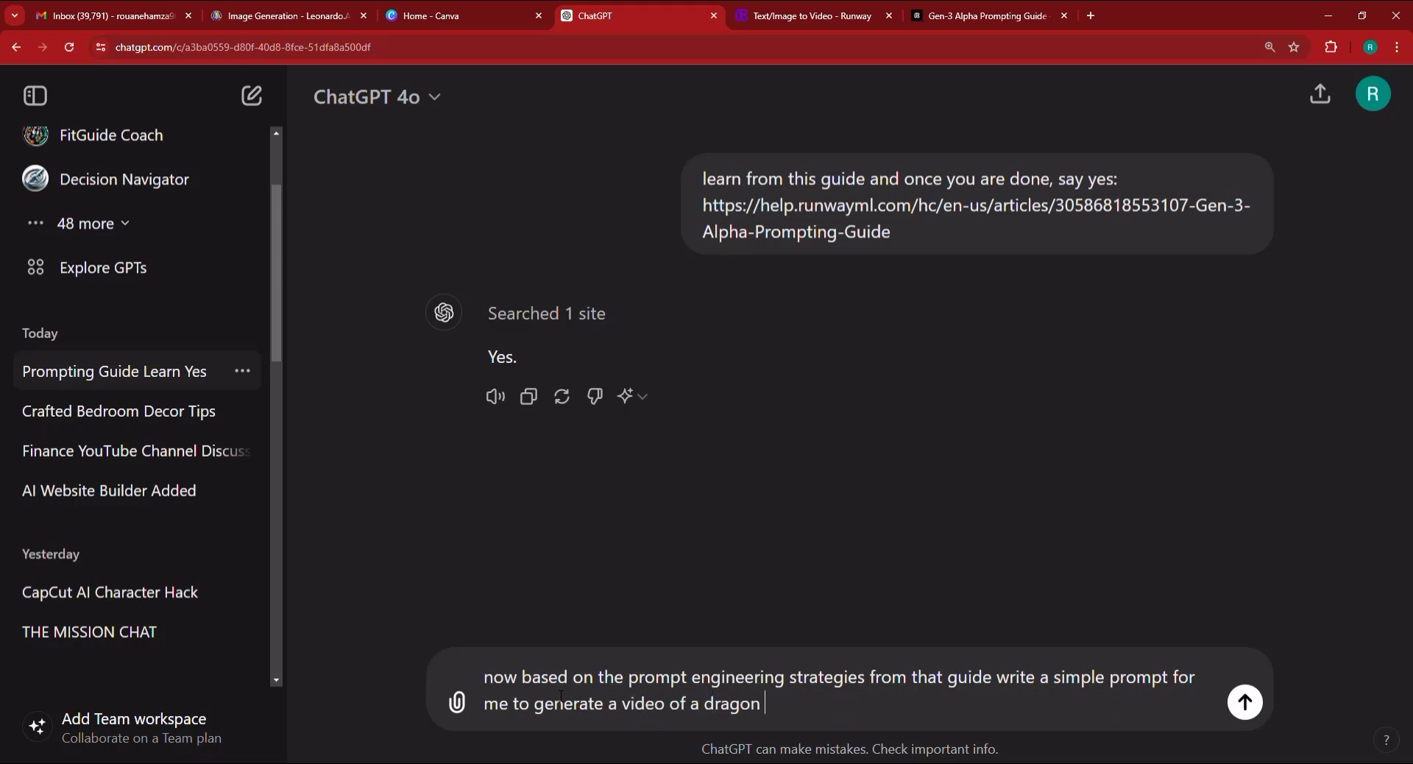
text(on gen 3 alpha, keep )
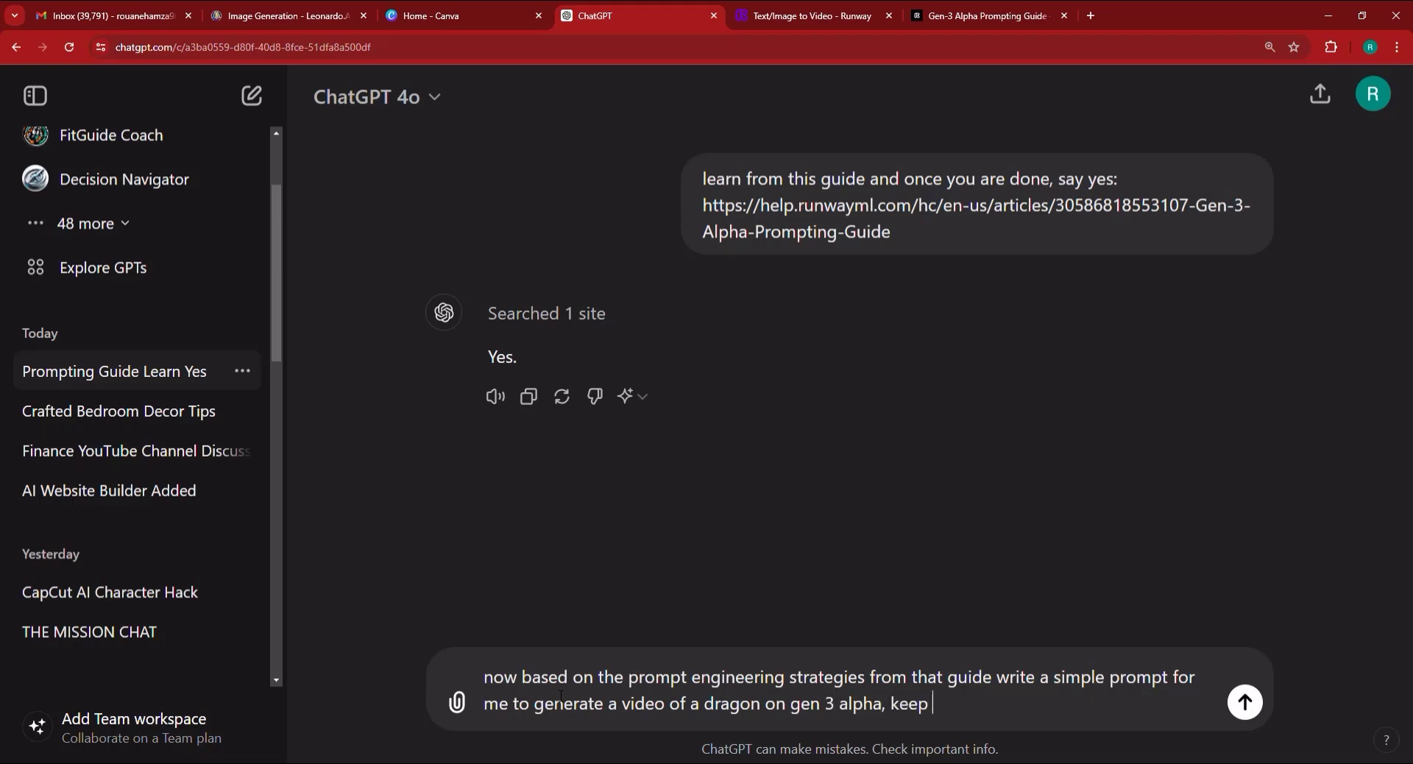
text(it short, and follo)
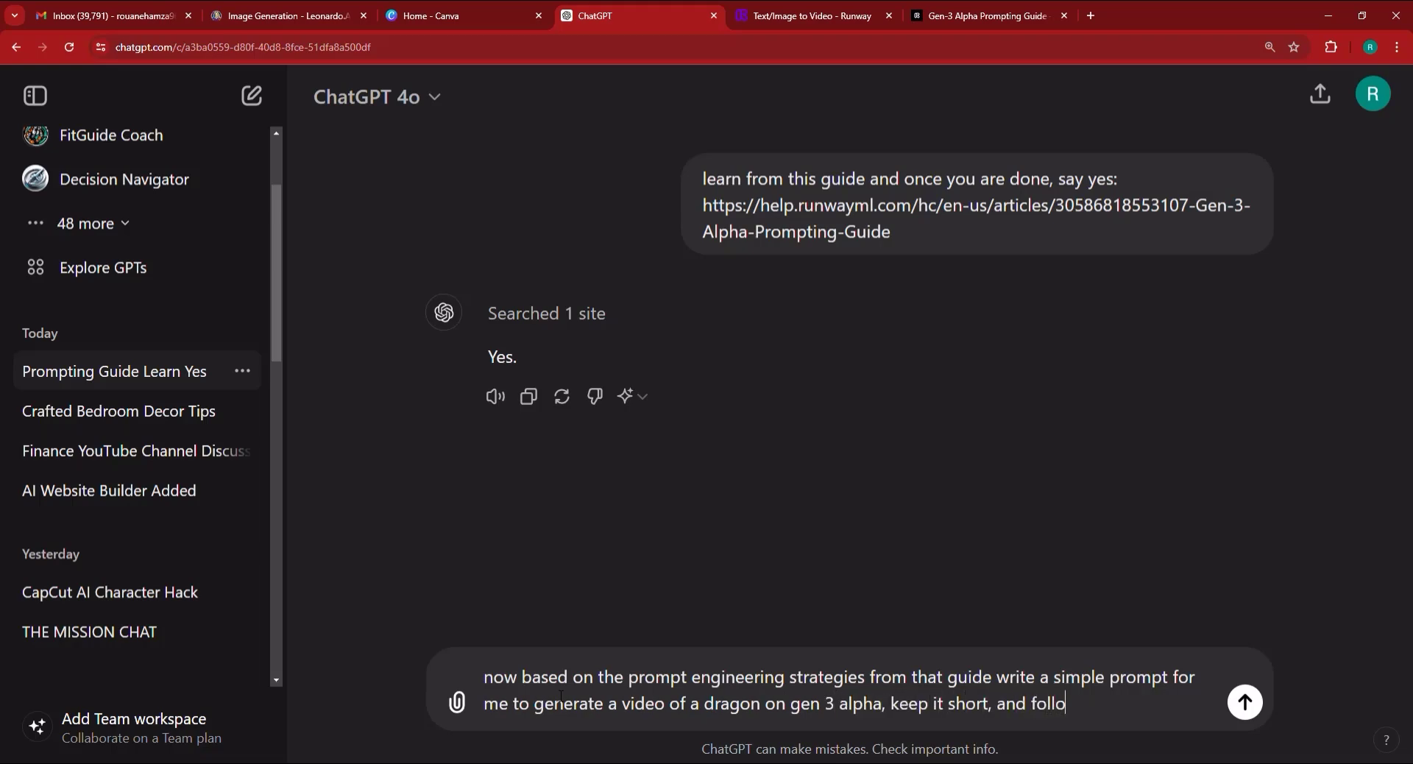
text(w th )
text( guide, all of it)
key(Return)
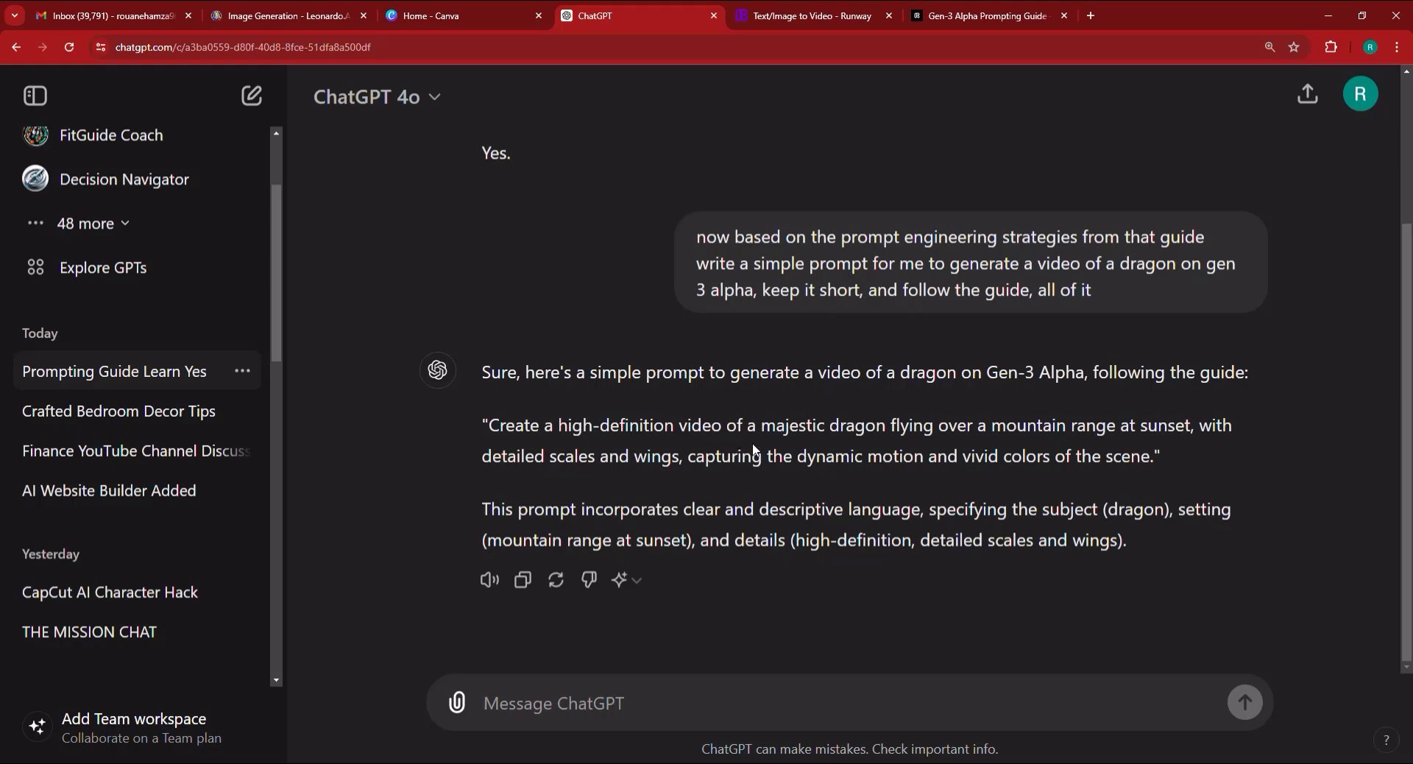
Send the request "remove the keywords "video" and "create" this is gen 3 alpha, so write the prompt already".
text(r)
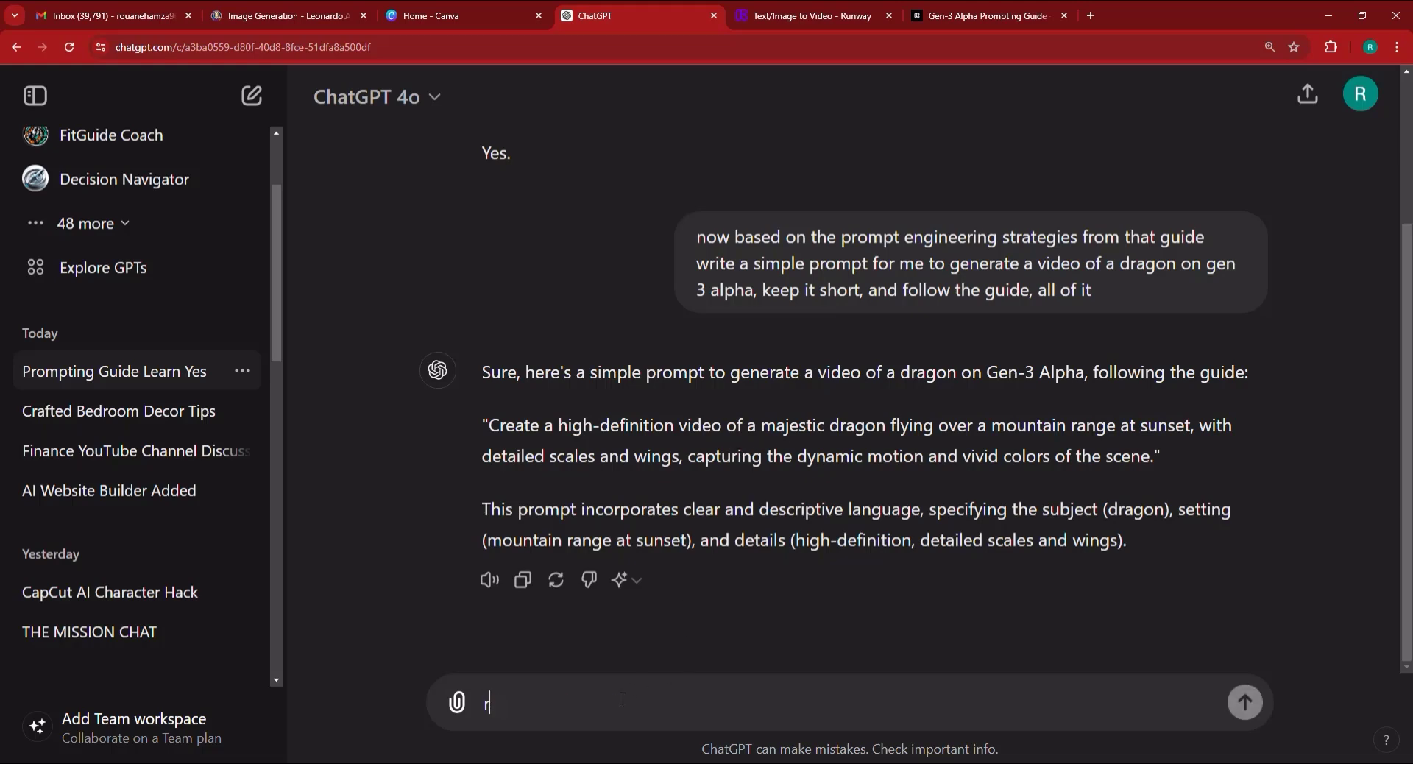
text(emove the keywor)
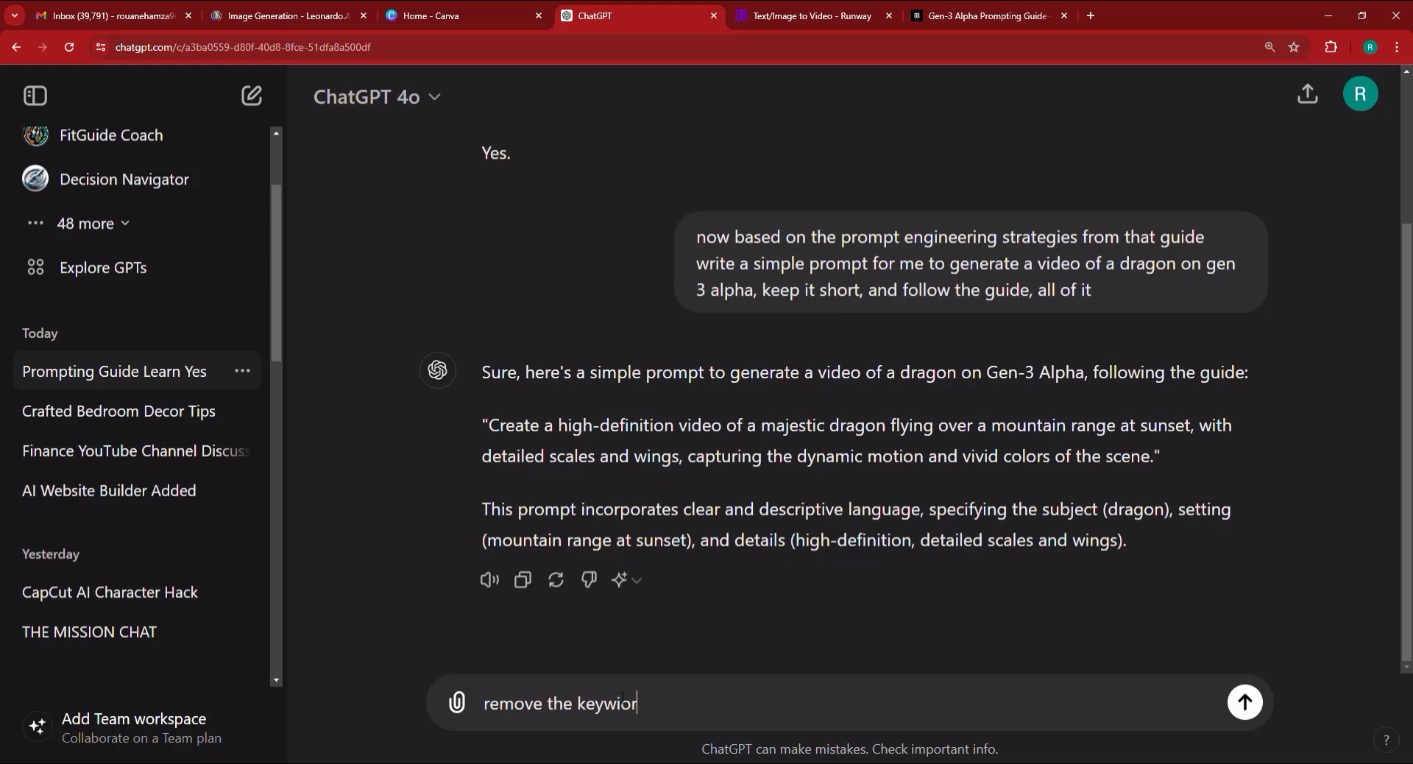
text(ds "video" and cre)
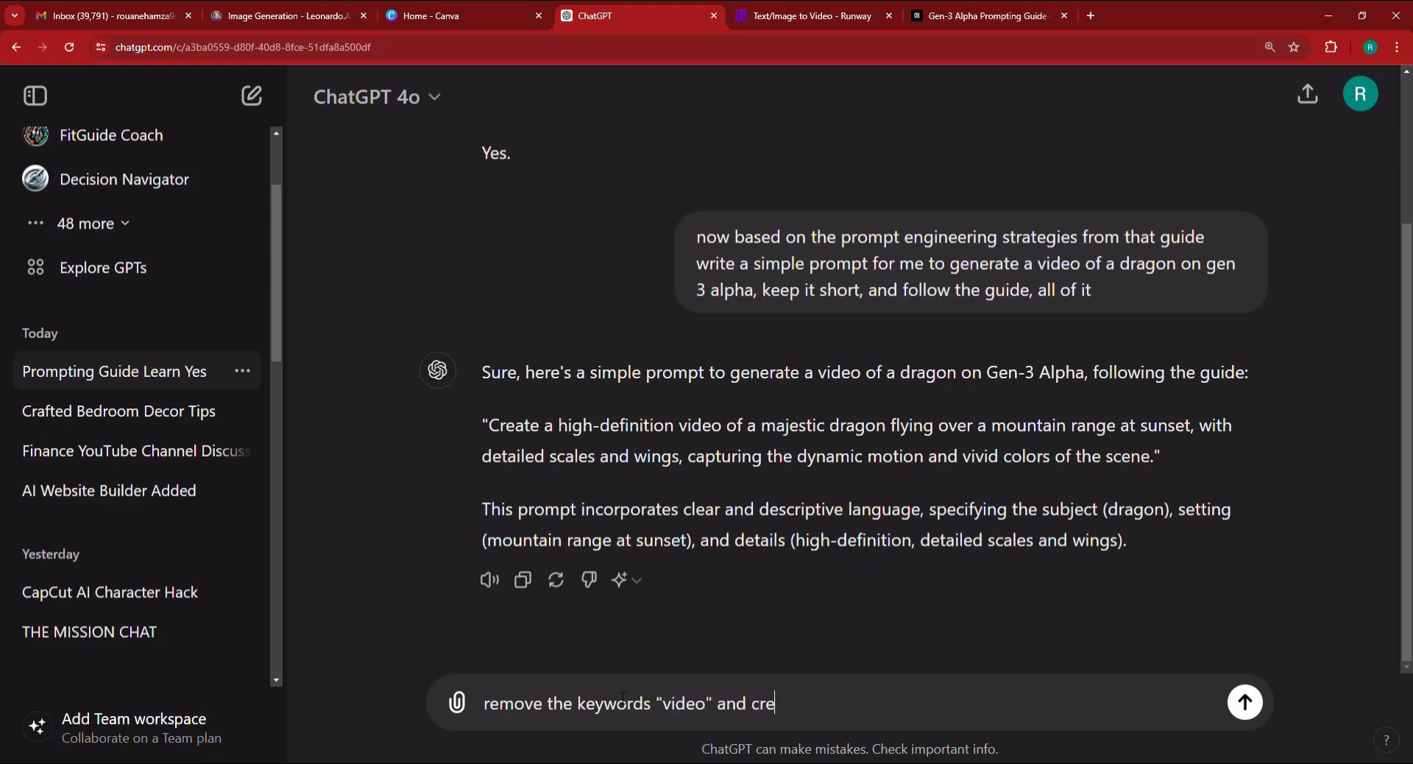
key(BackSpace)
key(BackSpace)
key(BackSpace)
text("create" this is gen 3)
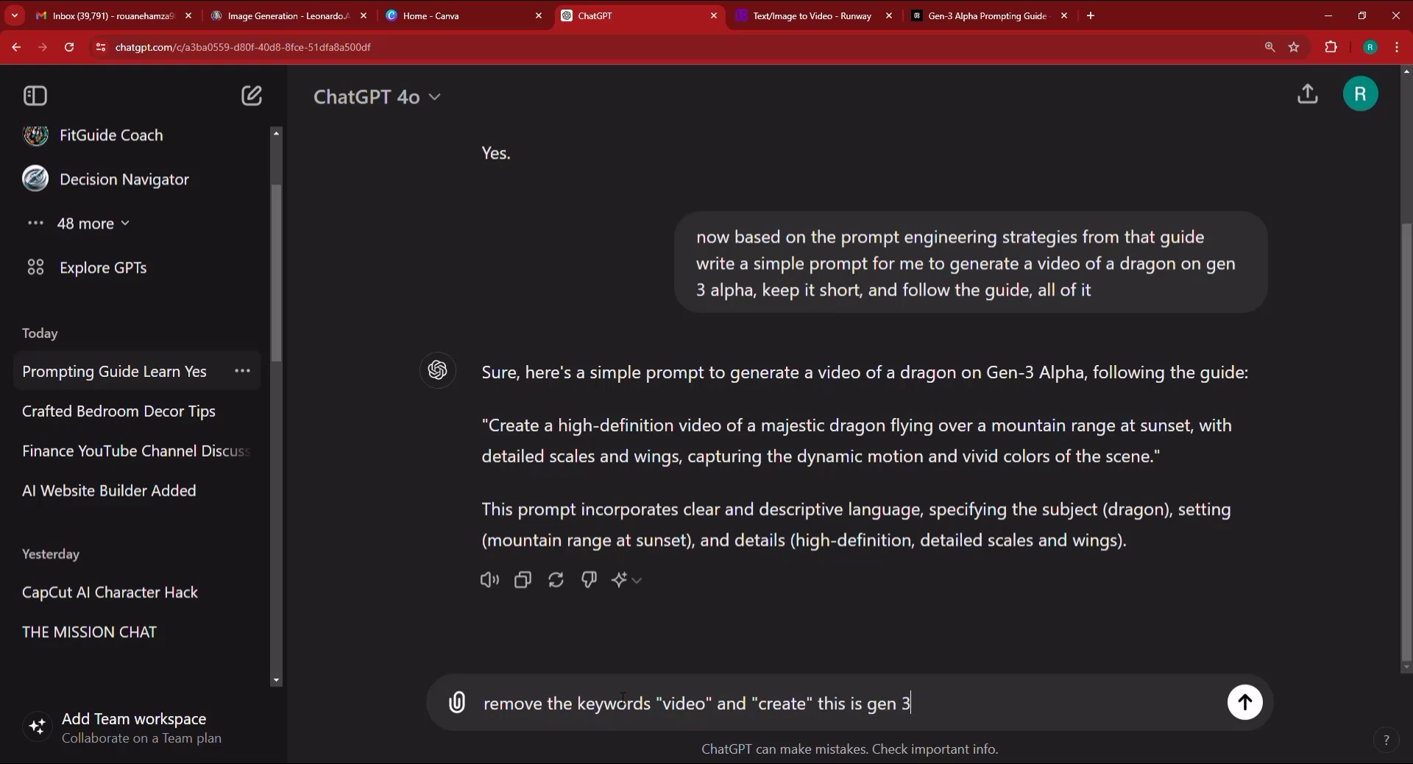
text( alpha, so write t)
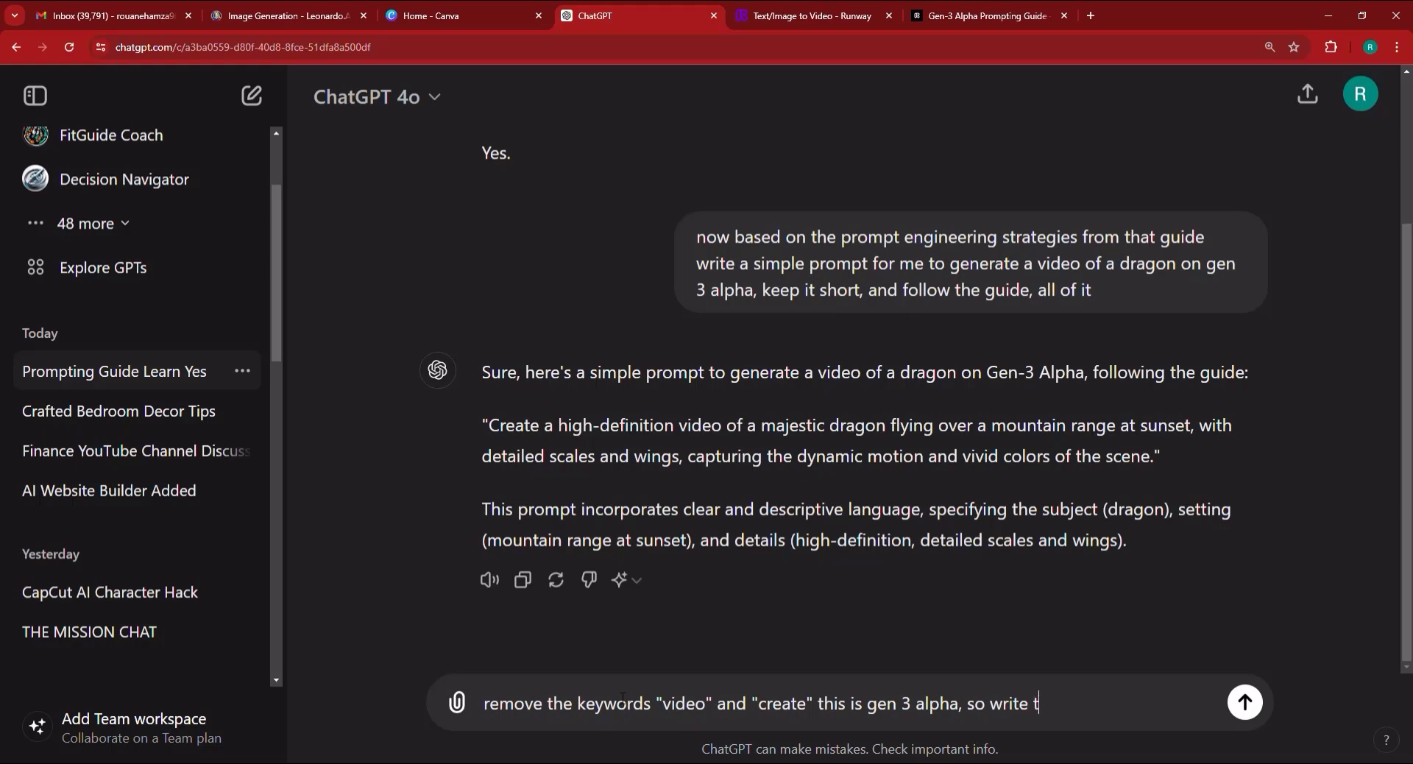
text(he prompt alrea)
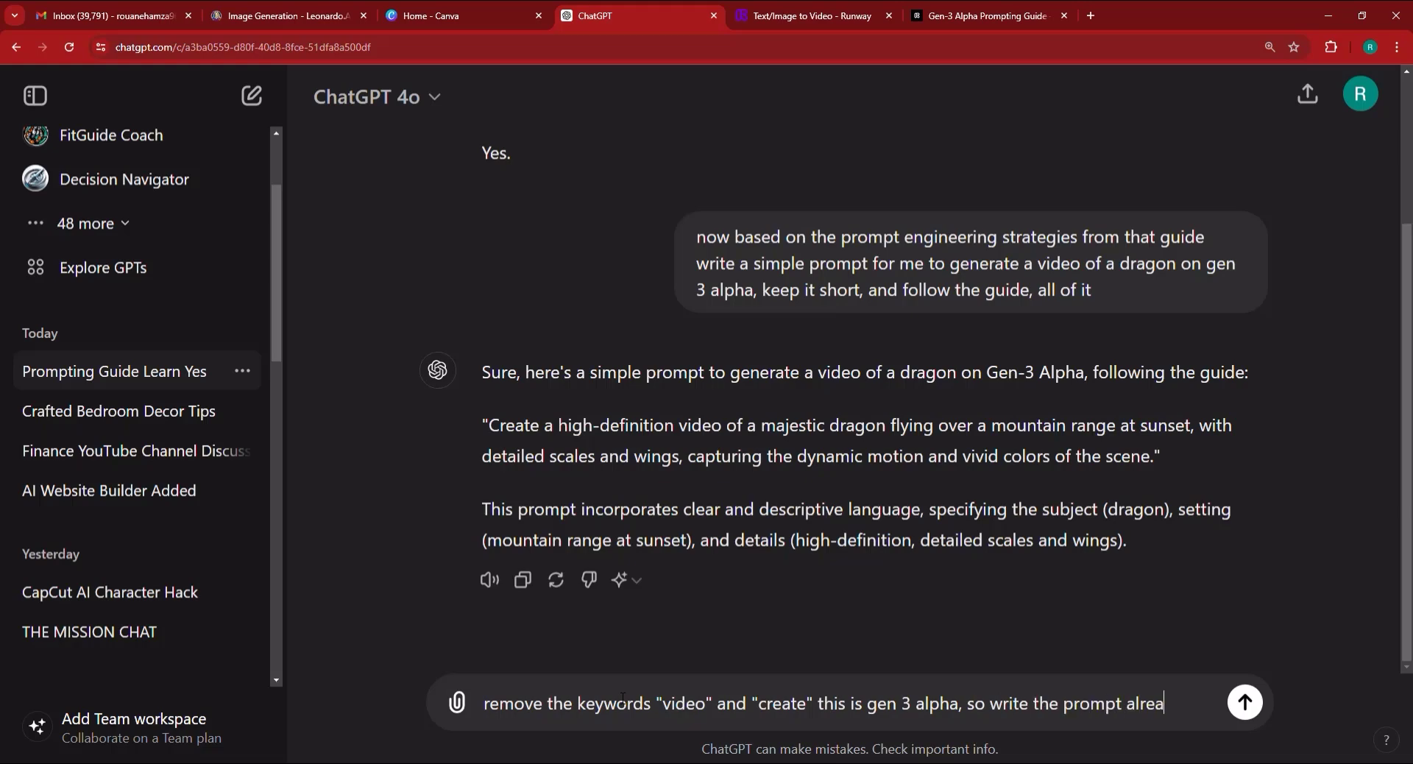
text(dy)
key(Return)
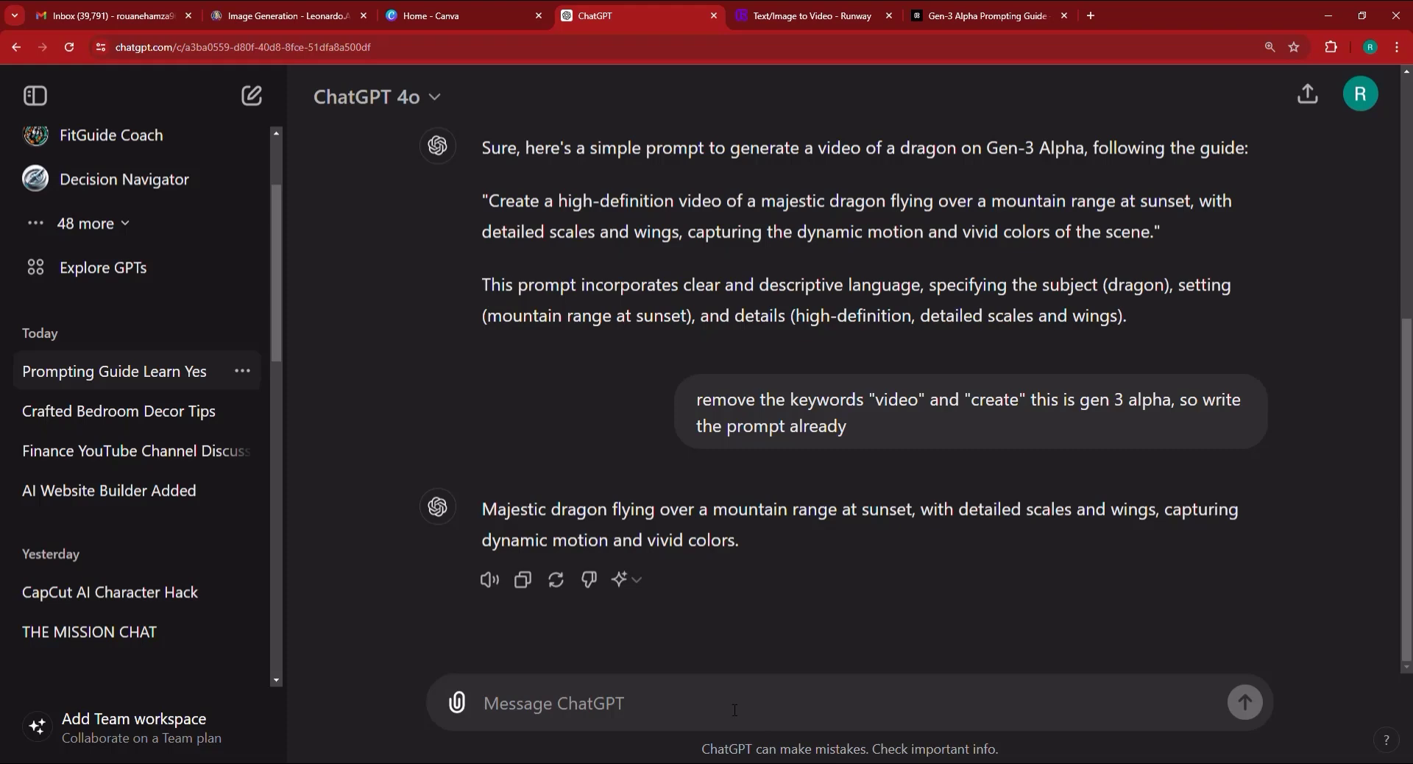
Send the message "I WANT SOMETHING SPECIAL like a closeup of the dragon face showing his eye, and majestic nature, this needs to be special you see.".
text(I WANT)
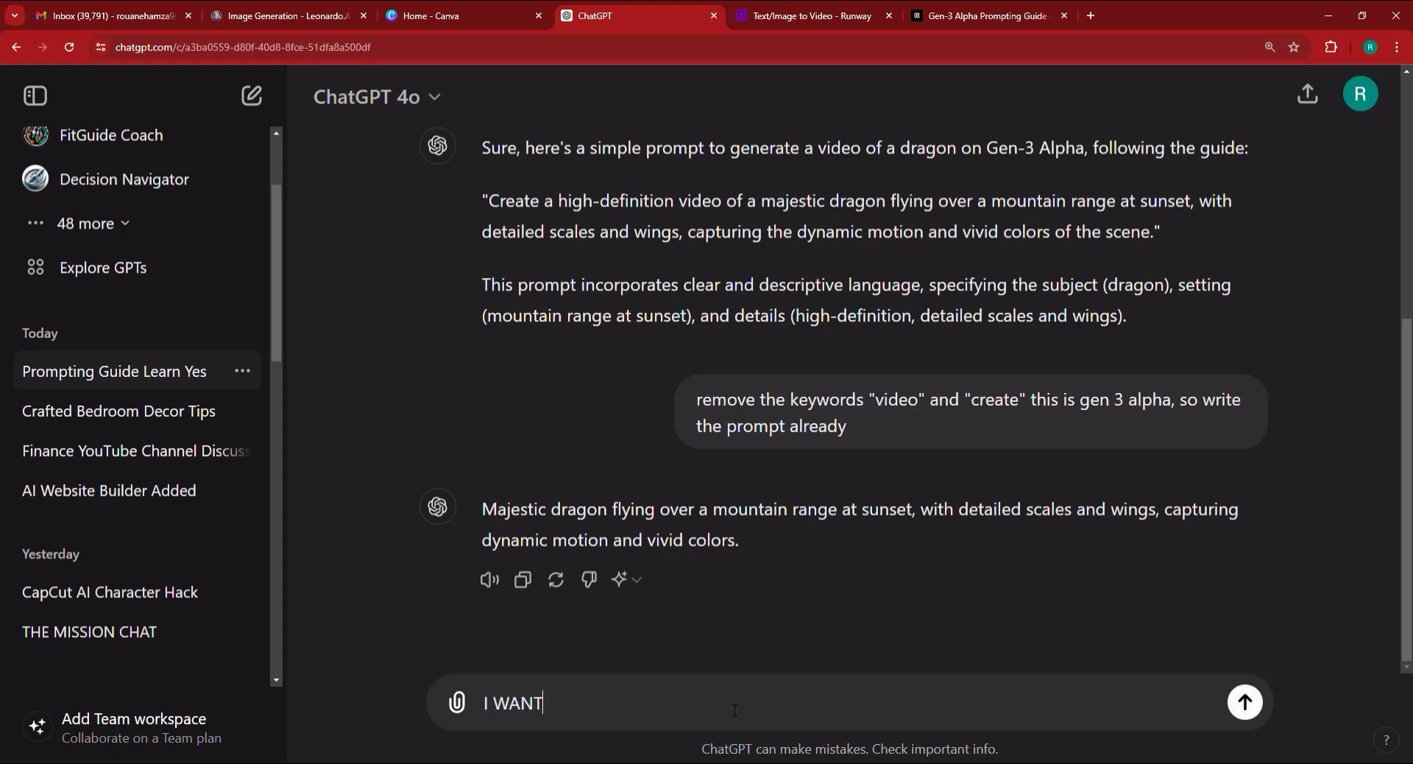
text( SOMETHING SPEXI)
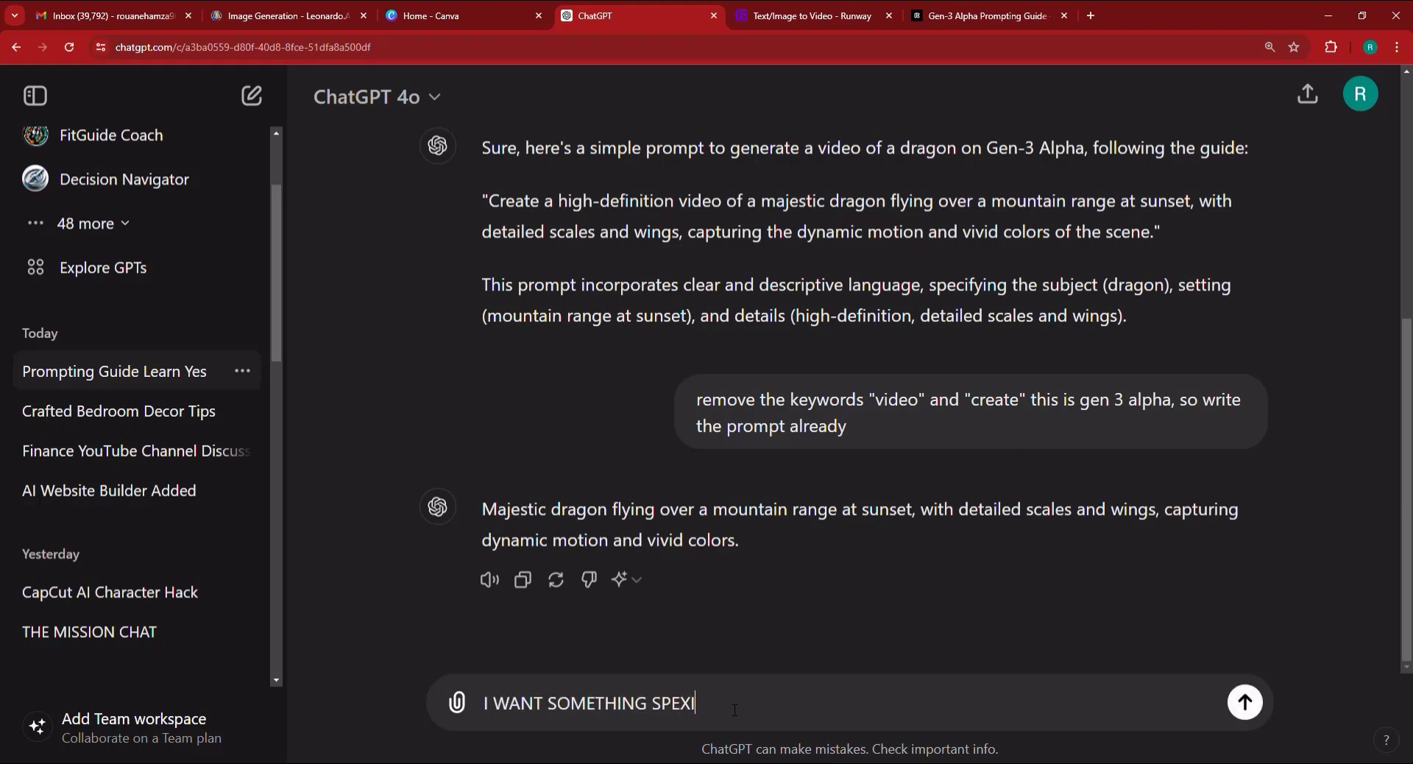
key(BackSpace)
key(BackSpace)
text(CIAL like a close)
text(of the da)
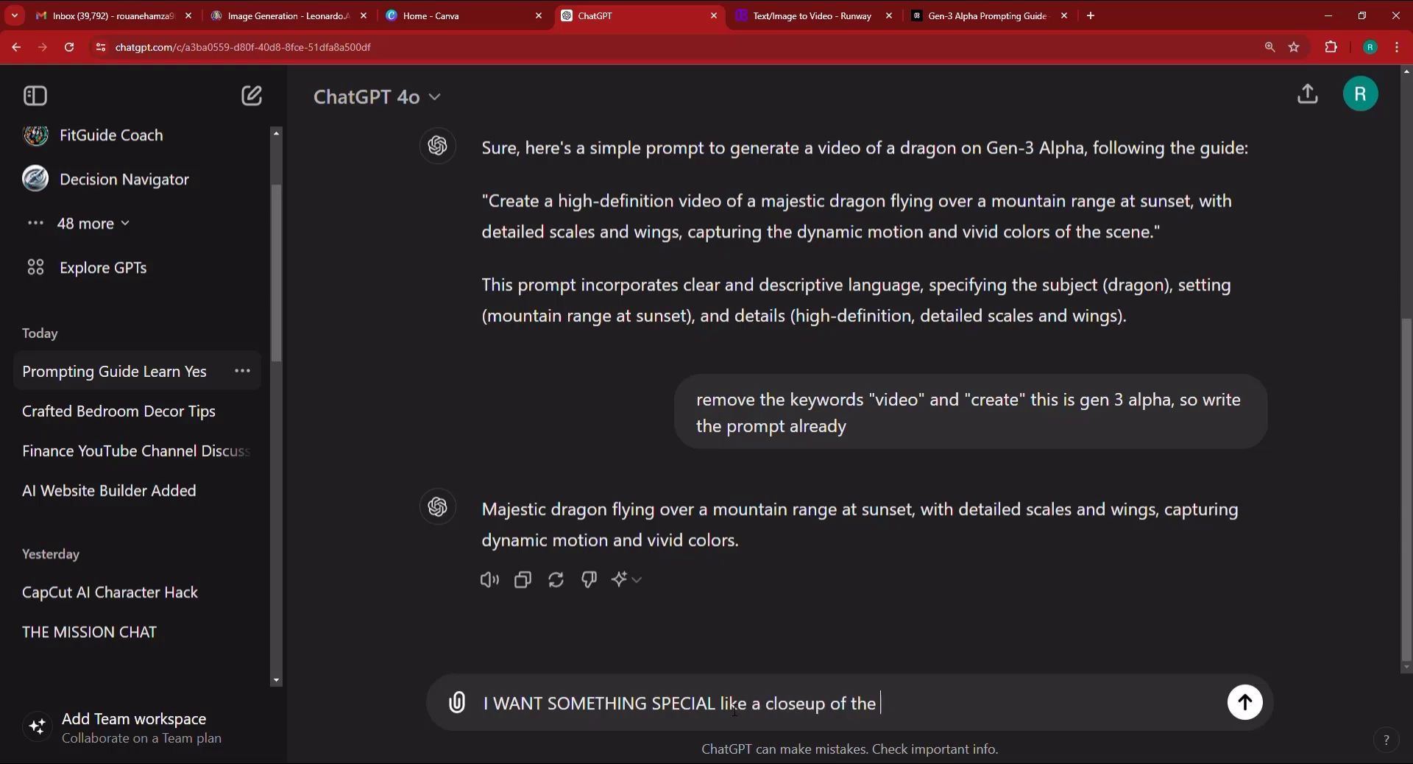
key(BackSpace)
text(ragon face showing hsis)
key(BackSpace)
key(BackSpace)
key(BackSpace)
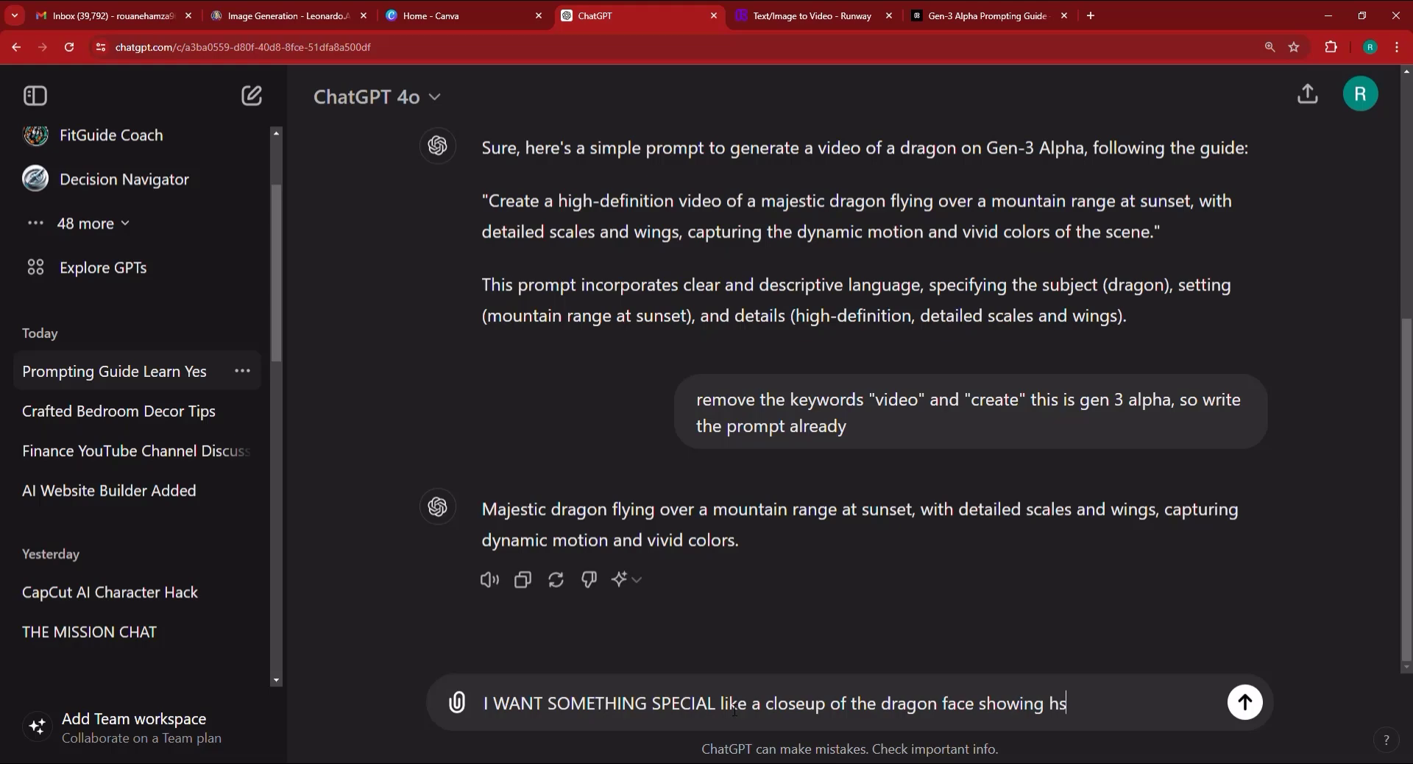
text(is eye, and majestic )
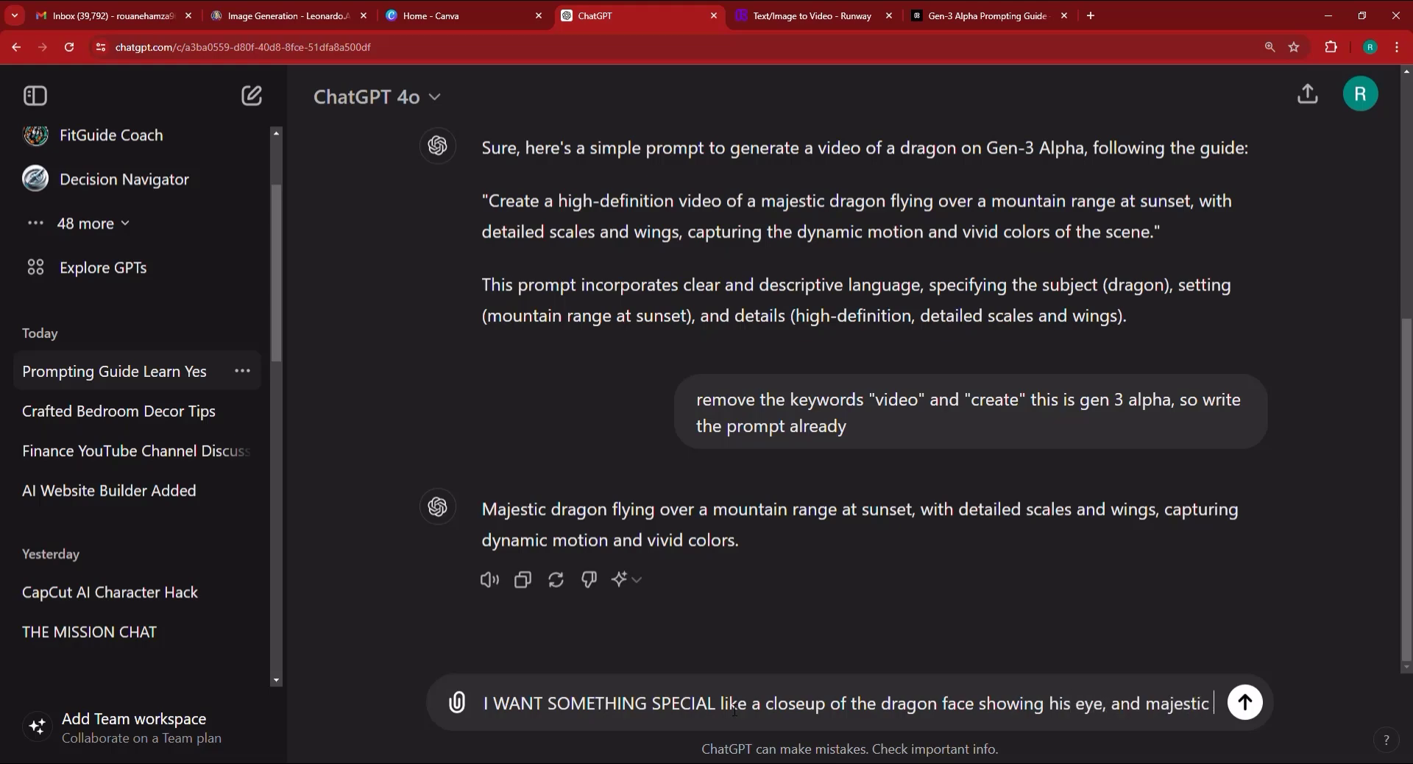
text(nature, this nee)
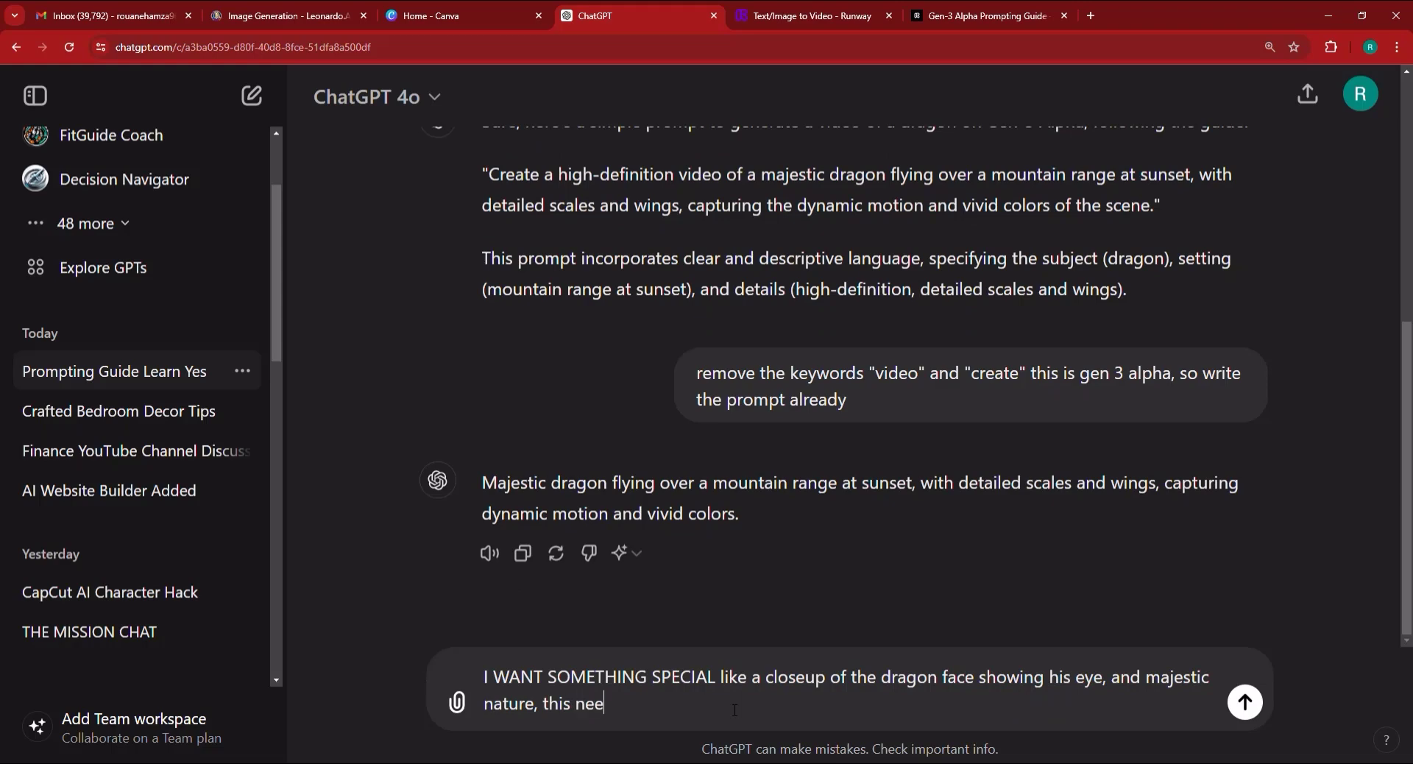
text(dss to be special you see.)
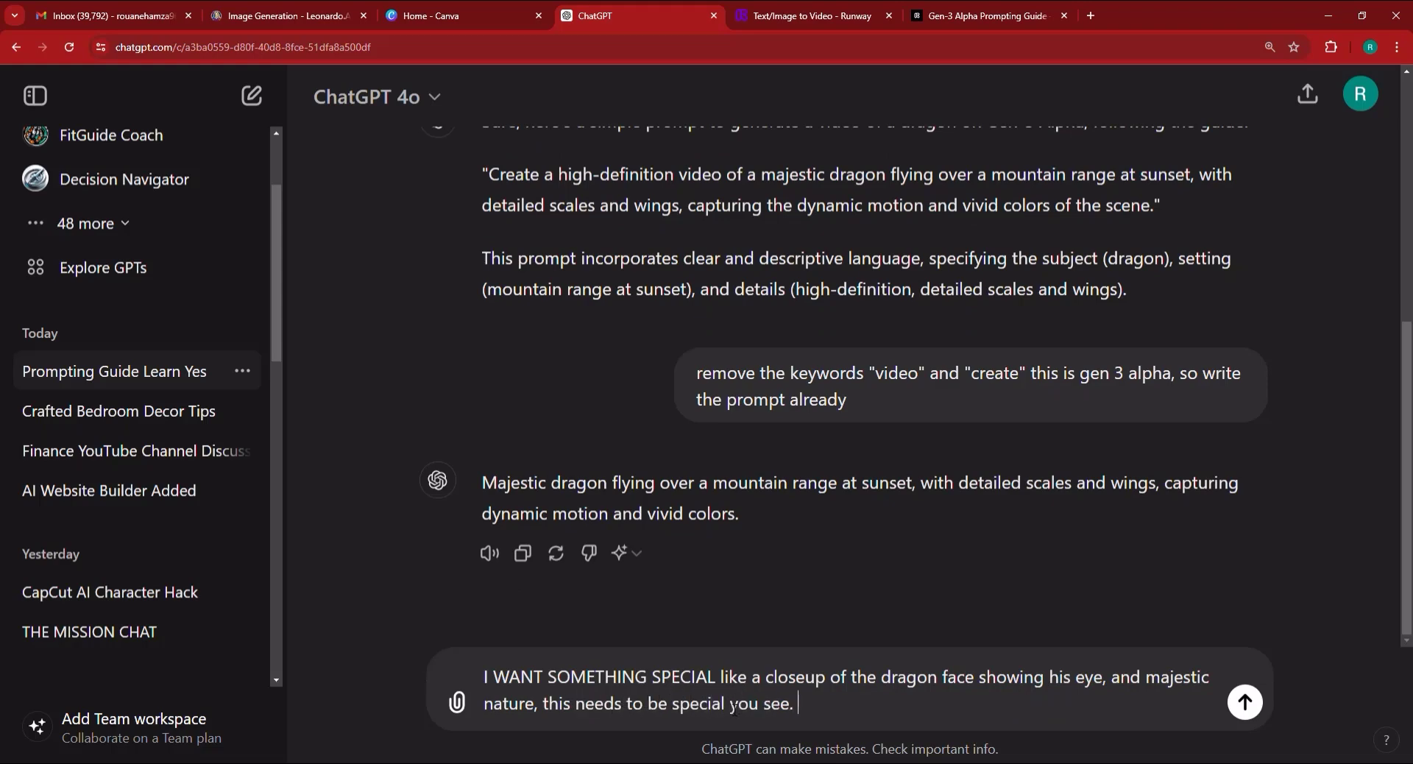
key(Return)
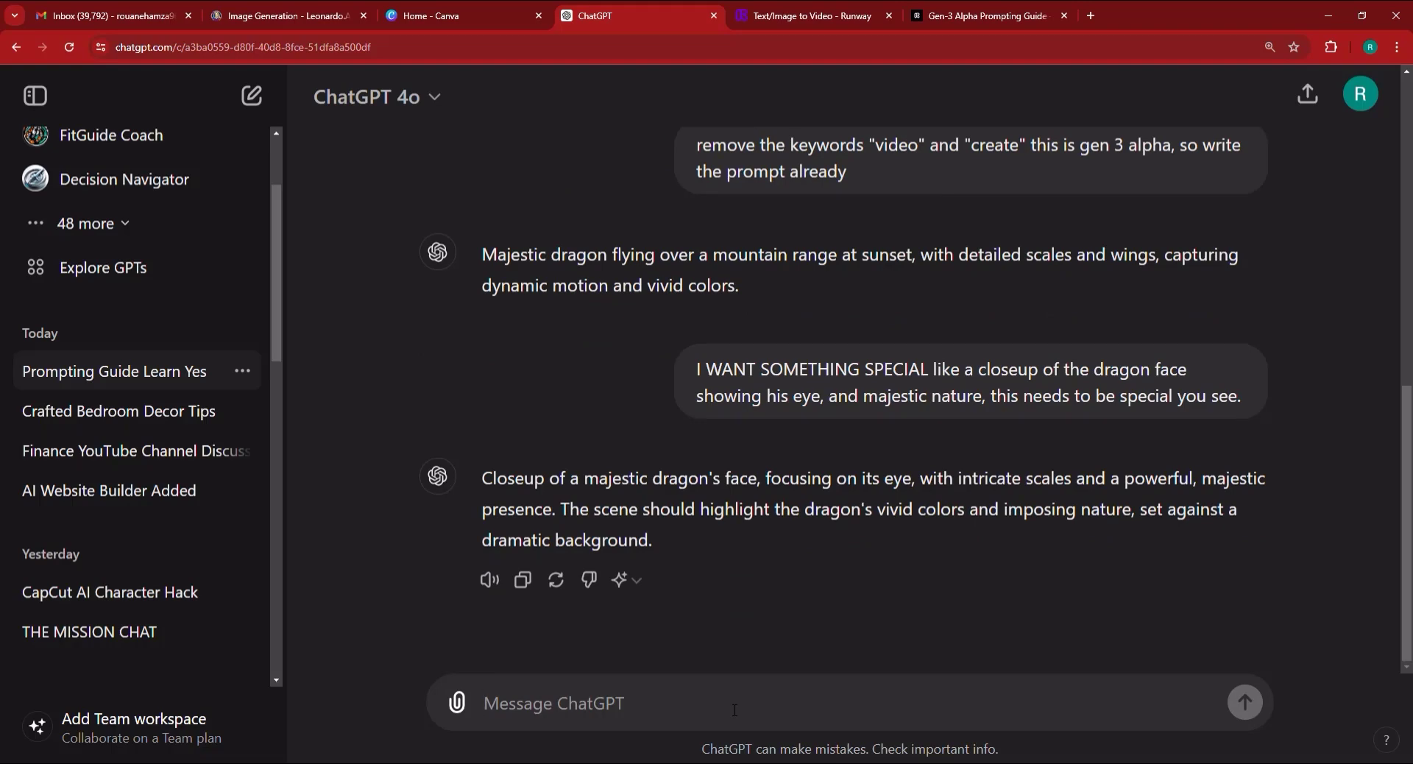
Send the follow-up message "the dragon is golden, and his eye is green".
text(YOU did)
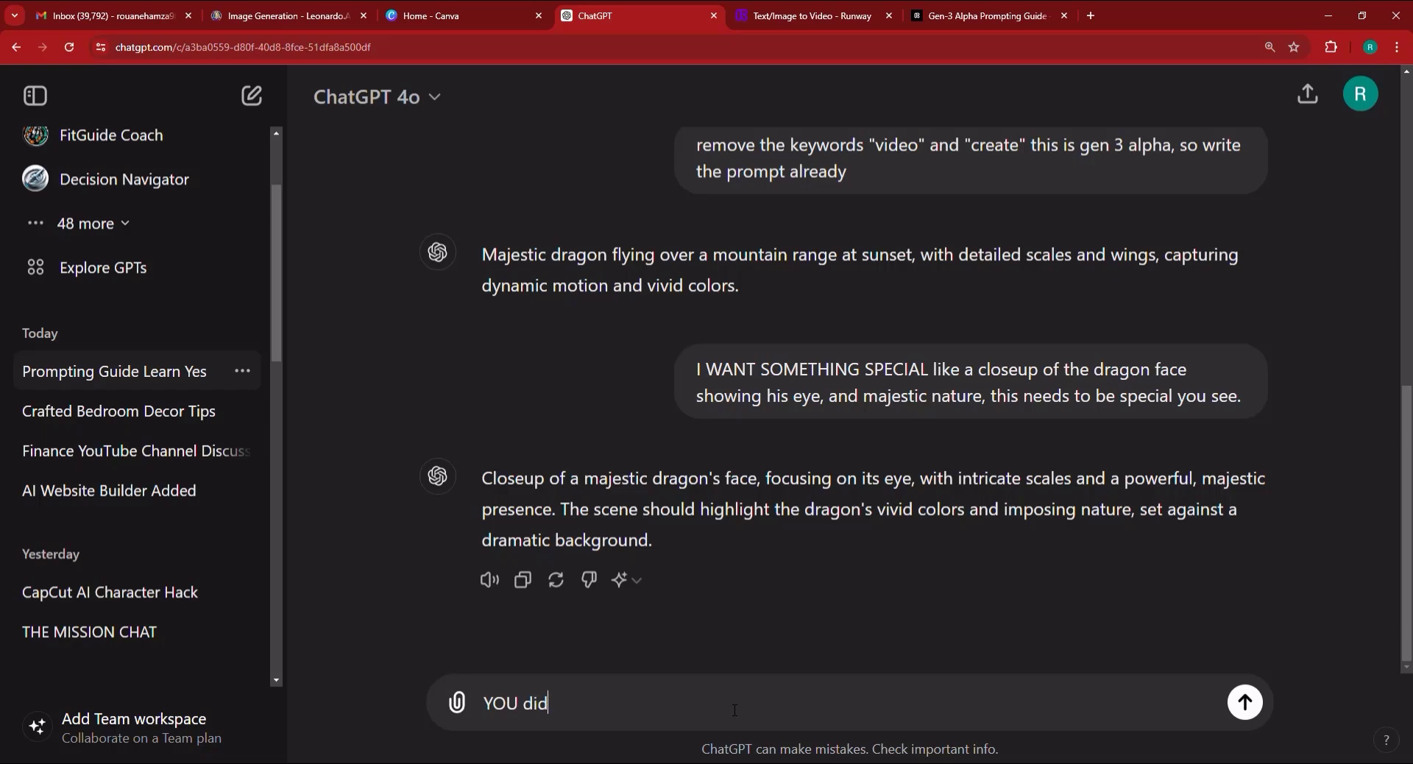
key(BackSpace)
key(BackSpace)
key(BackSpace)
key(BackSpace)
text(the dragon is golde)
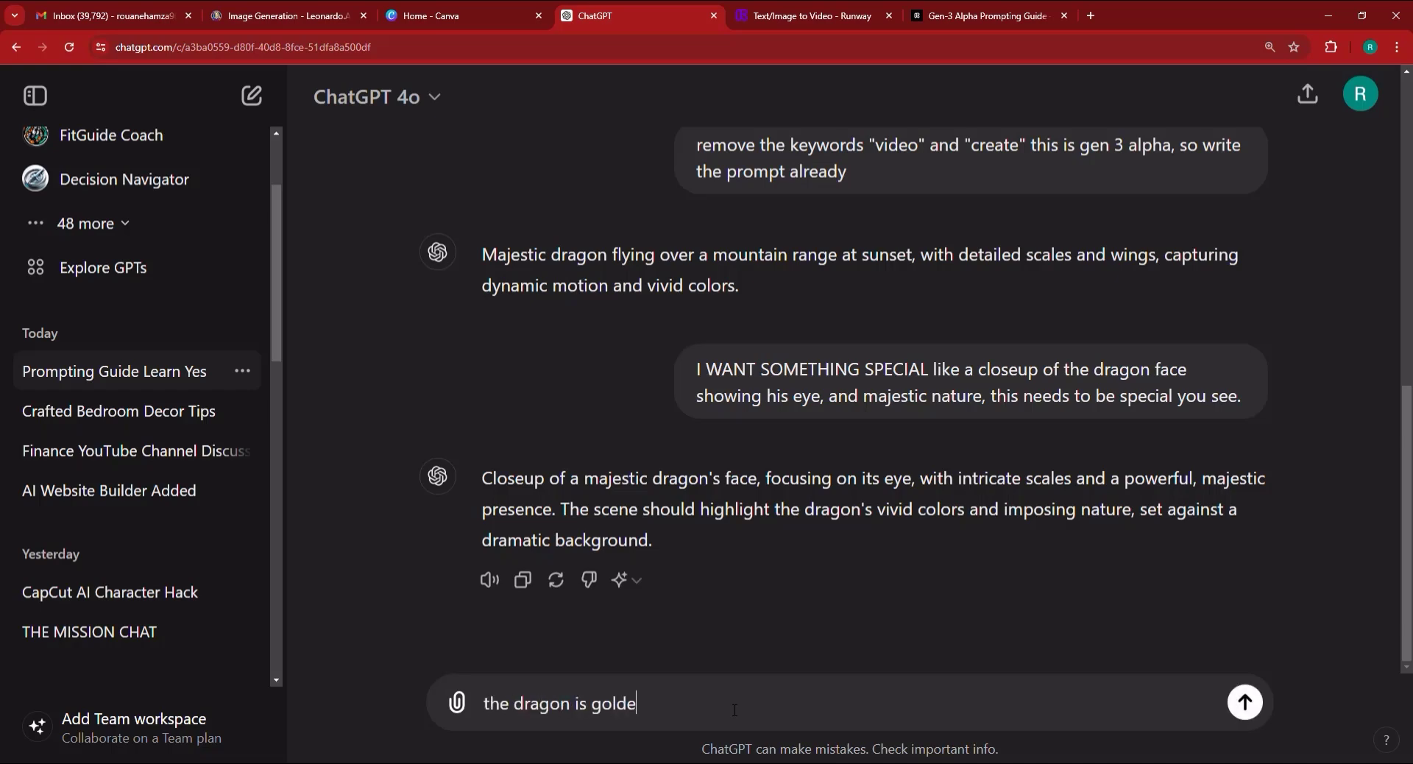
text(n, and his eye is green)
key(Return)
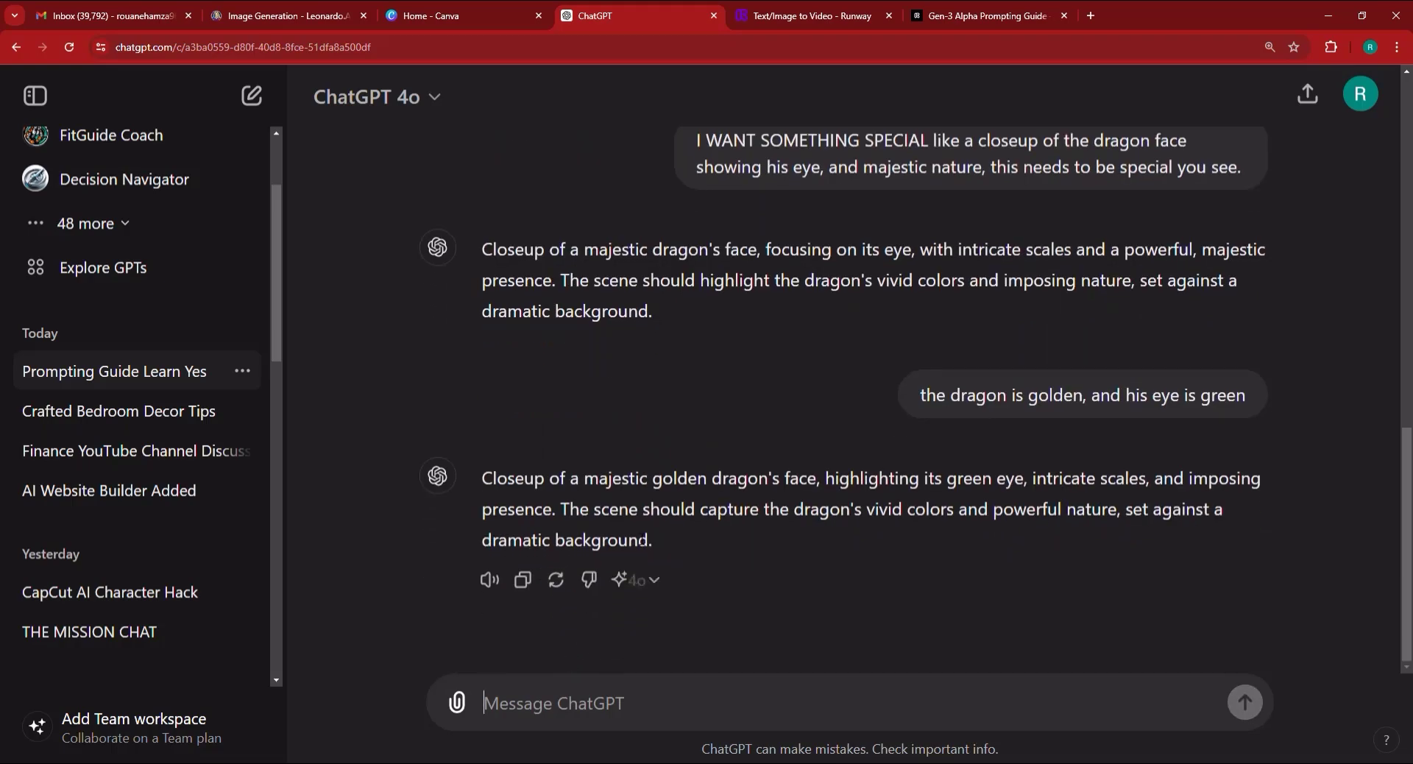
Copy ChatGPT's latest golden dragon closeup prompt, switch to Runway and paste it as the Gen-3 Alpha prompt.
triple_click(637, 520)
key(ctrl+c)
right_click(637, 520)
click(659, 533)
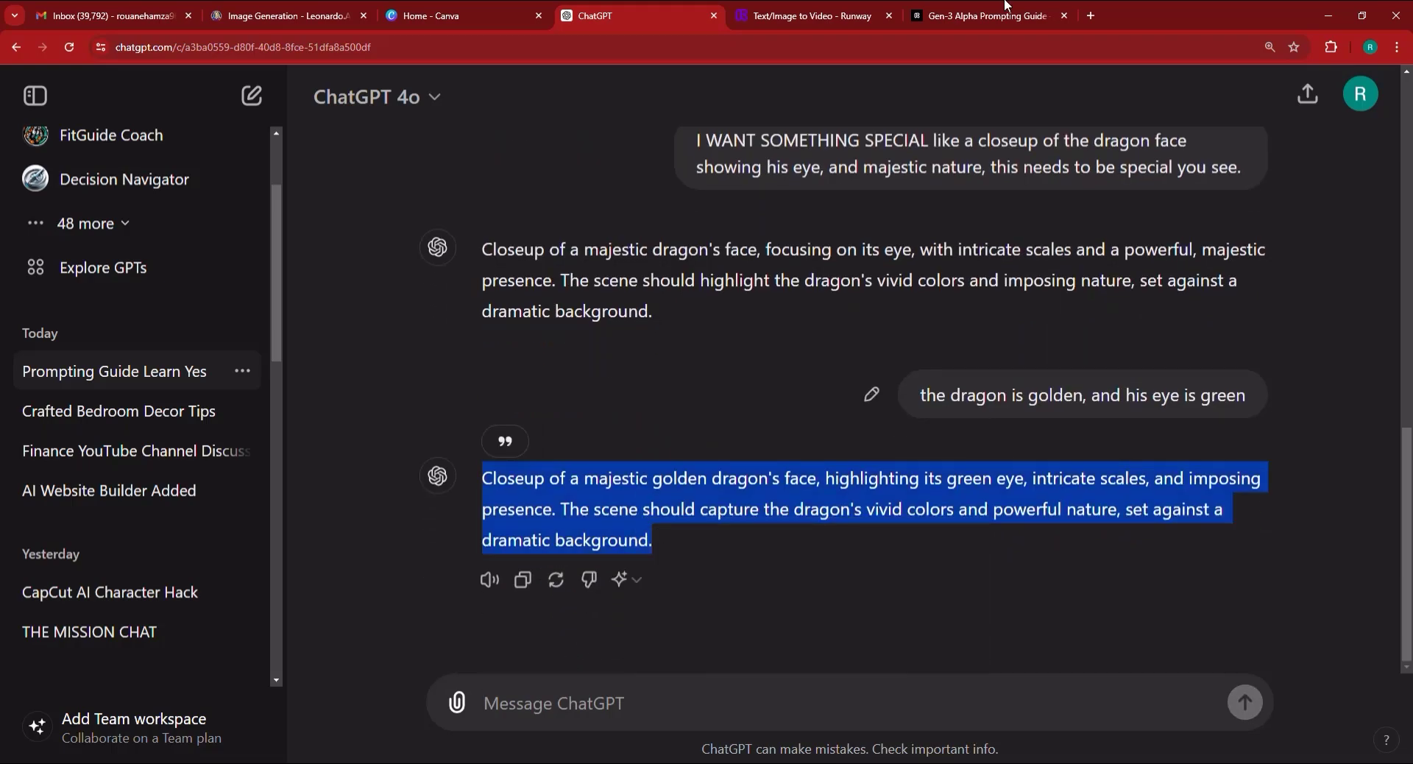
click(826, 18)
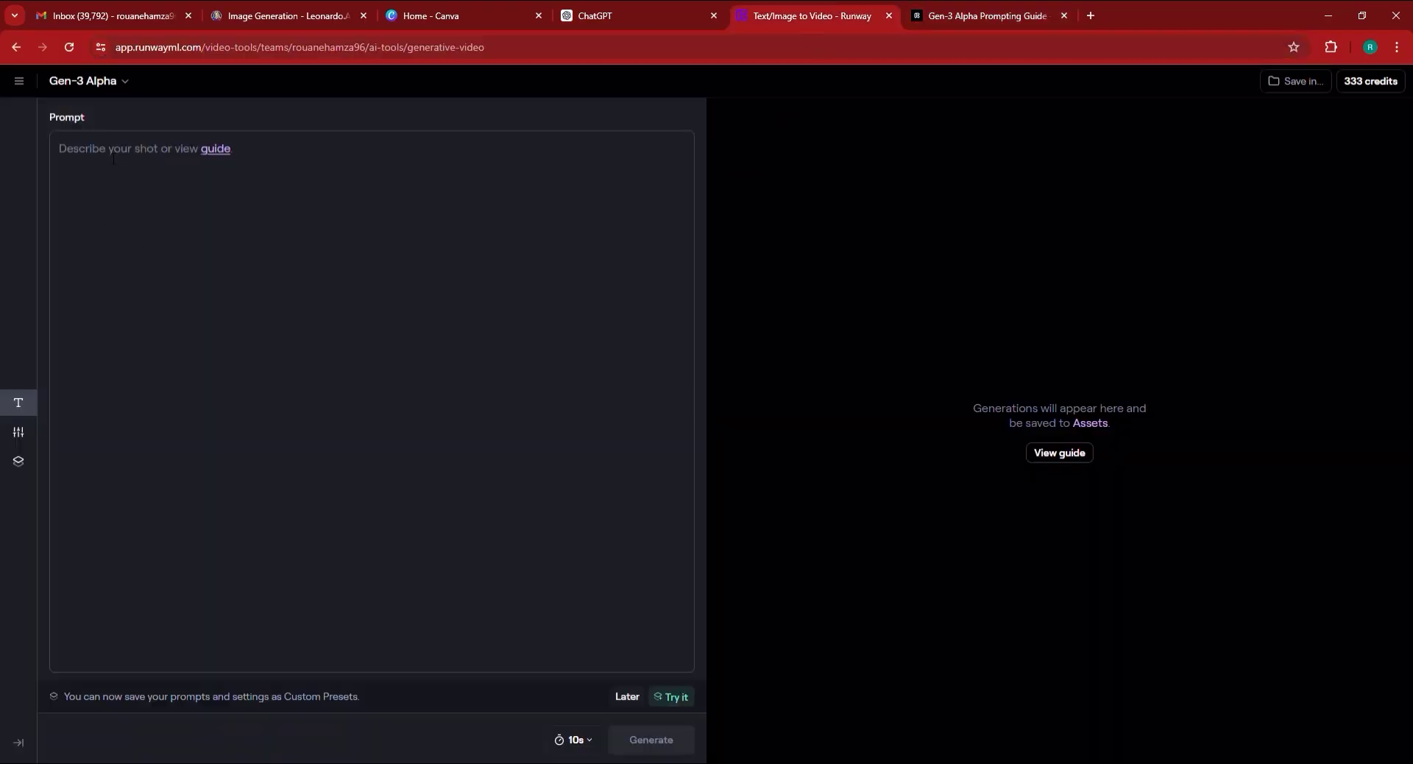
key(ctrl+v)
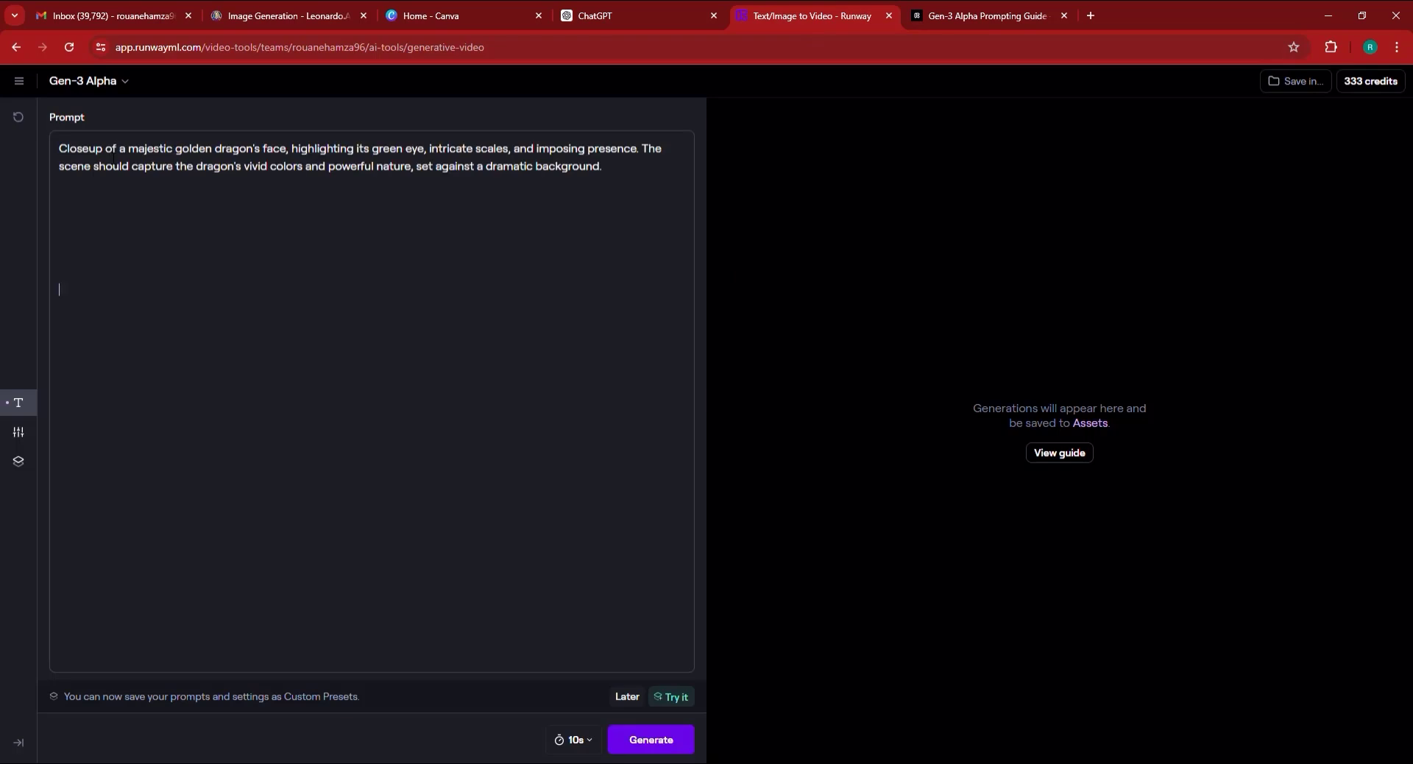
Generate a 5-second video from the pasted prompt and watch the result in full screen.
click(594, 745)
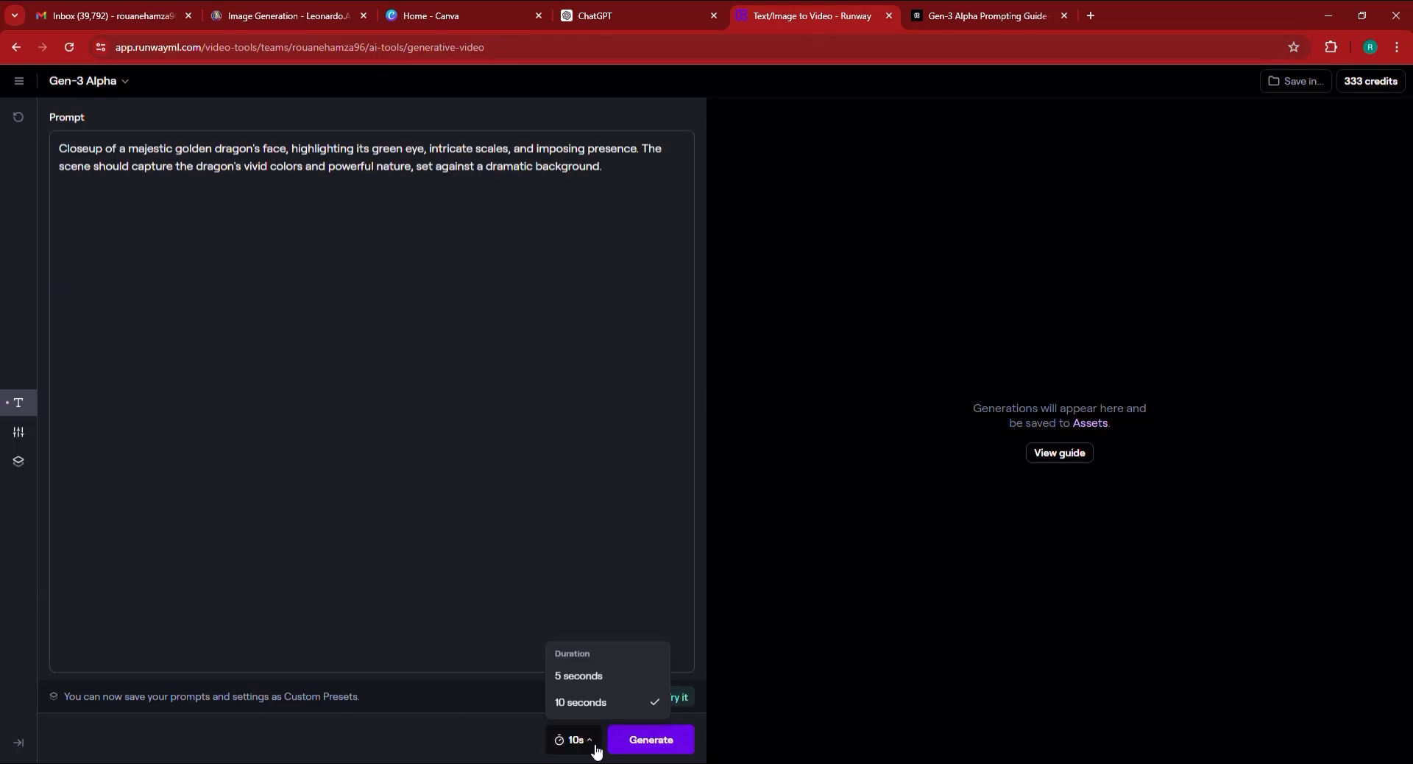
click(594, 675)
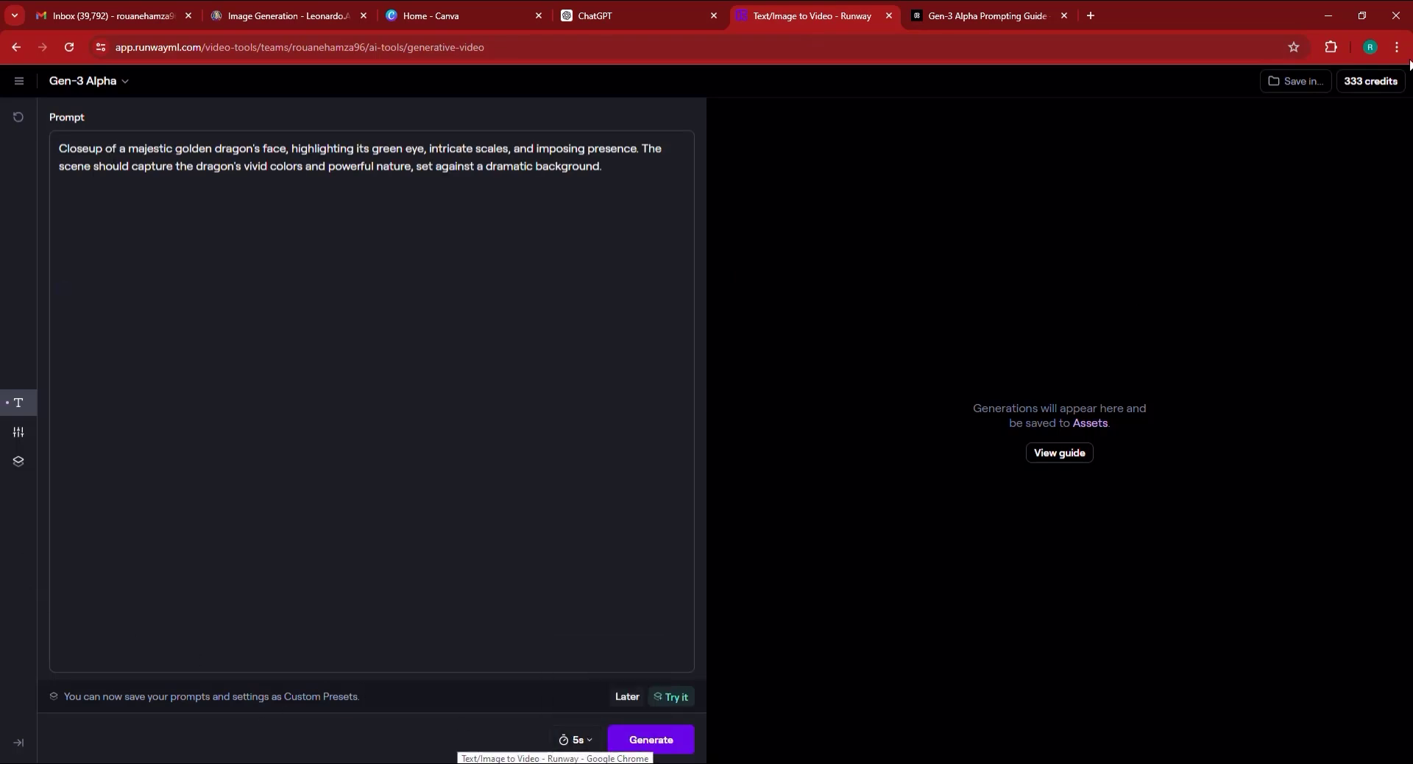
click(1372, 83)
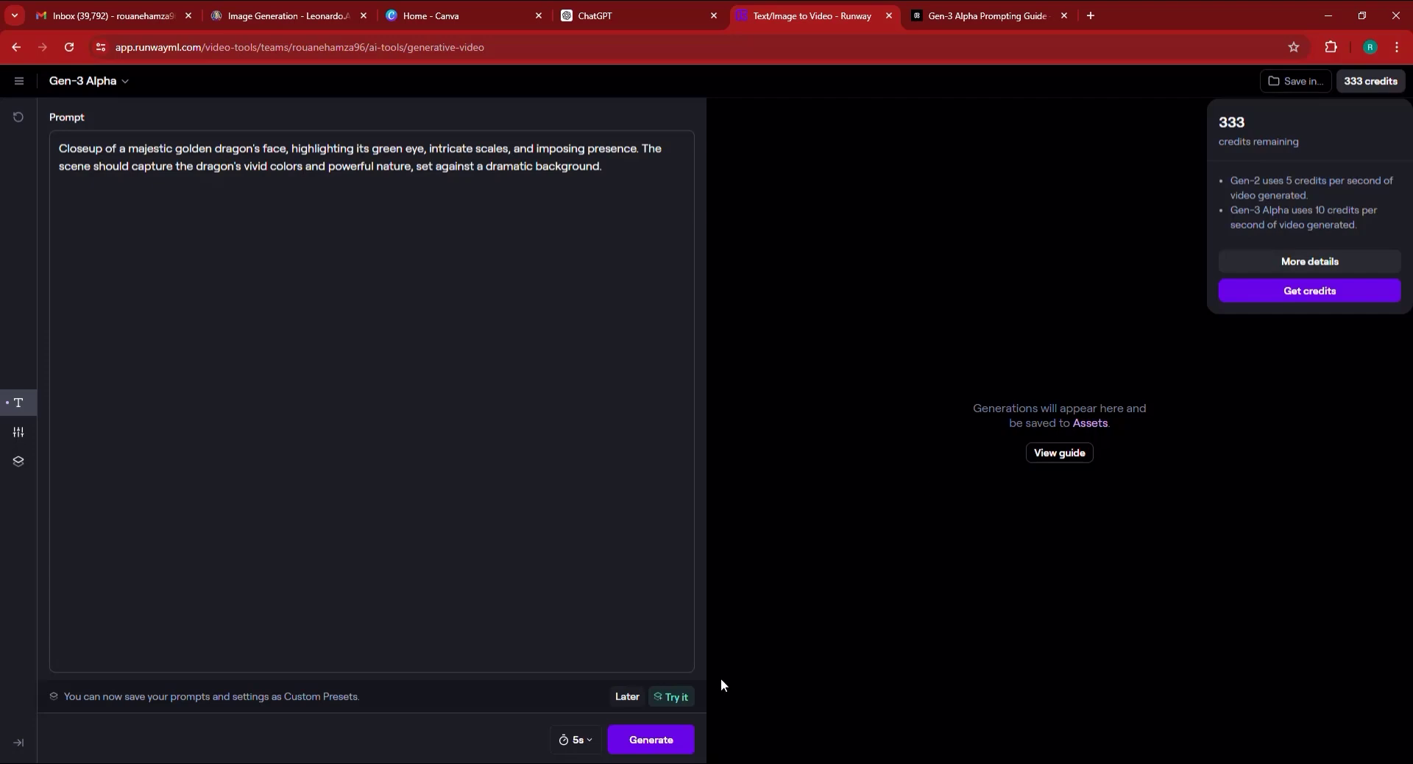
click(652, 742)
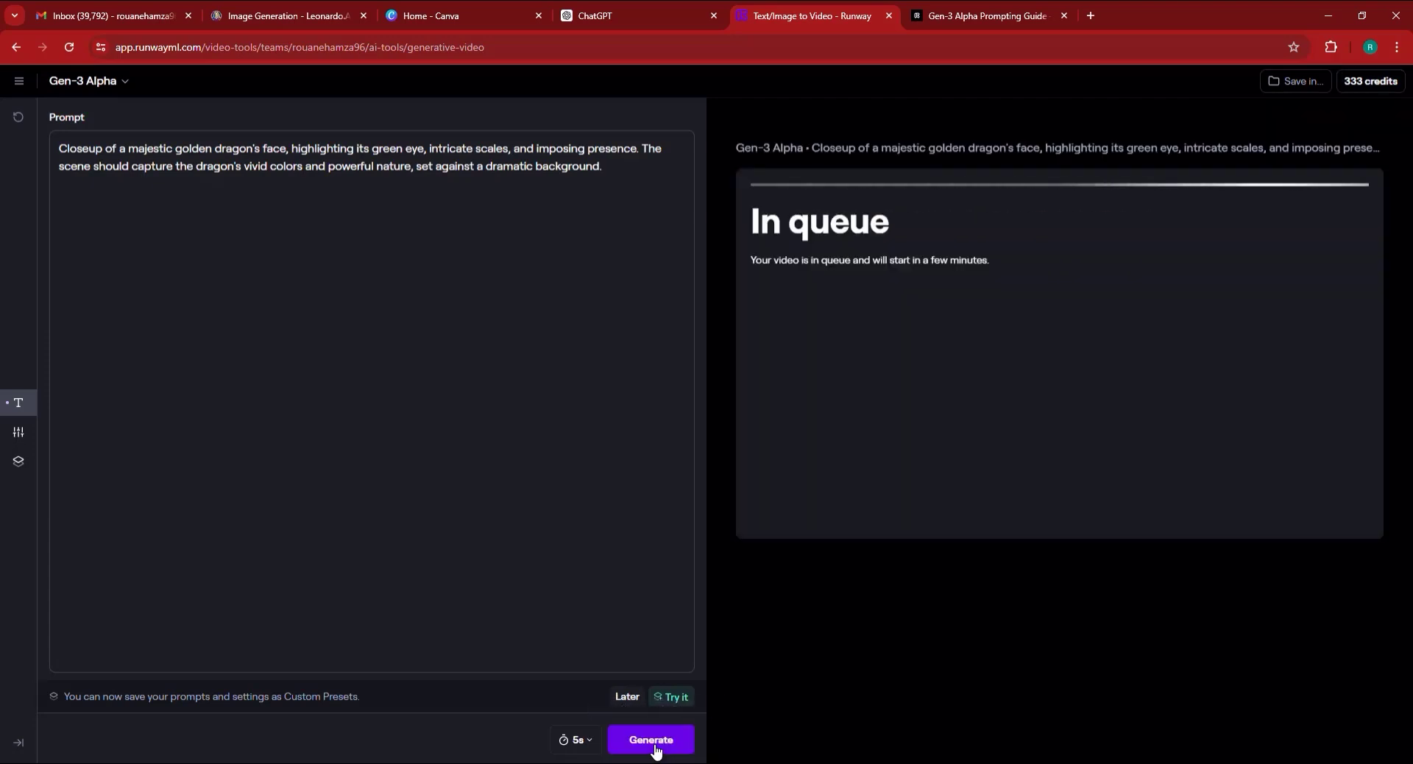
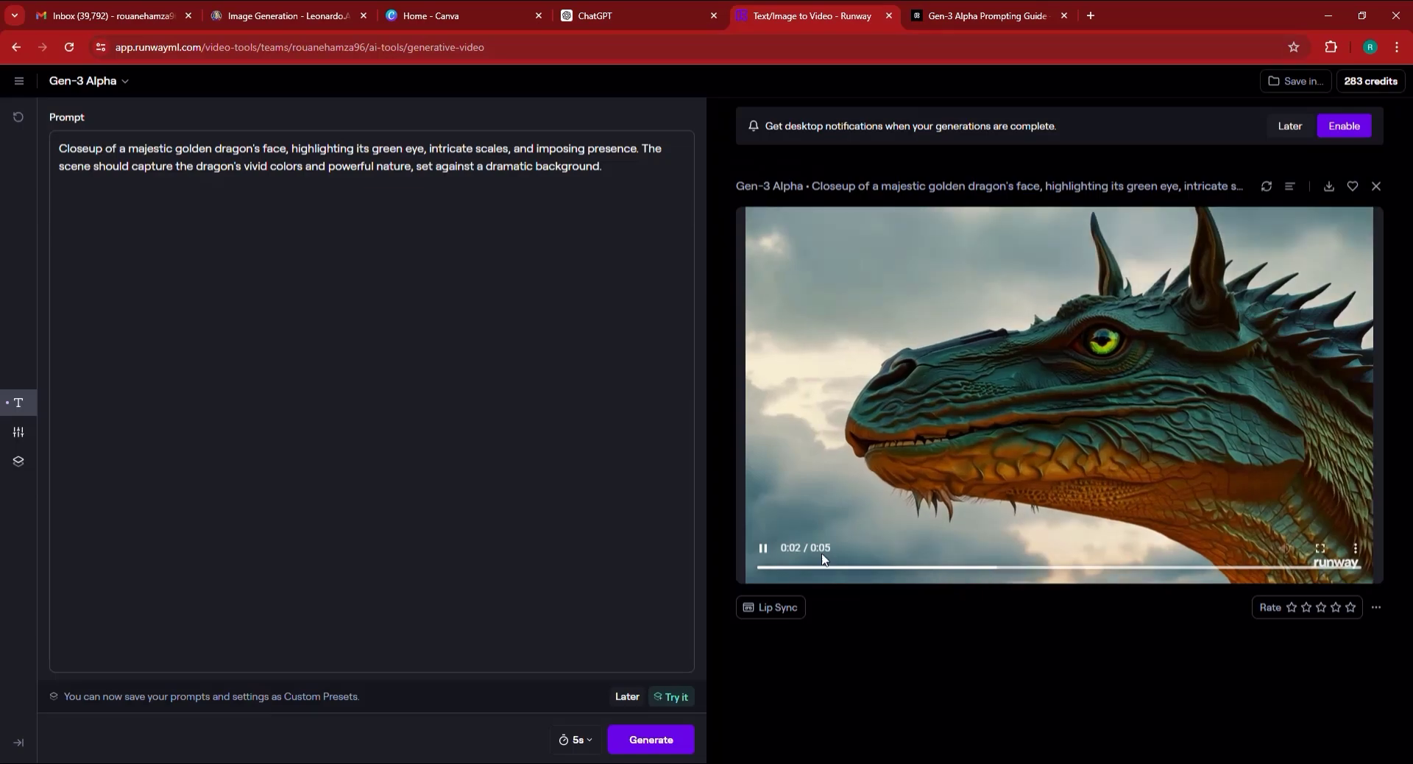
click(1320, 550)
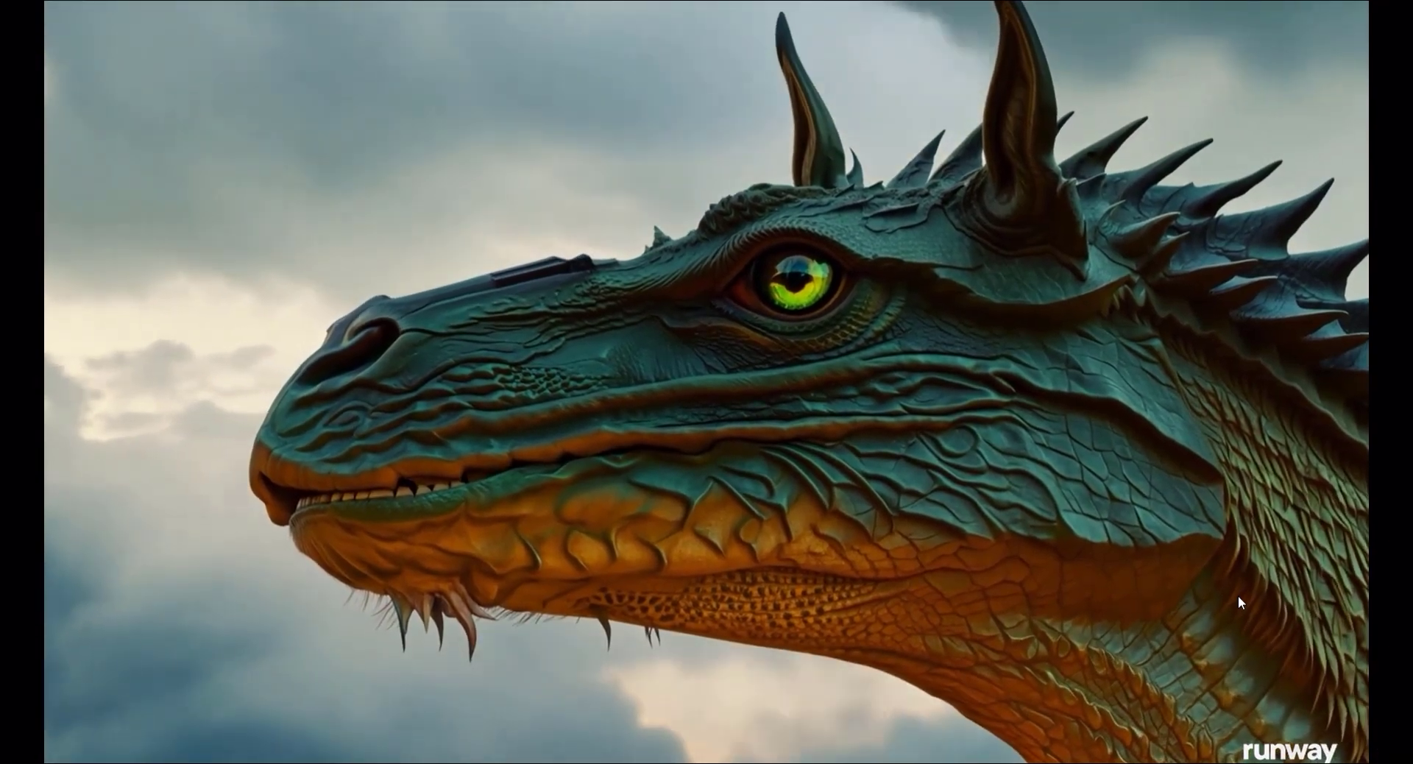
key(Escape)
Replace the prompt with "Majestic Golden dragon closeup with its green eye and golden scales.".
key(ctrl+a)
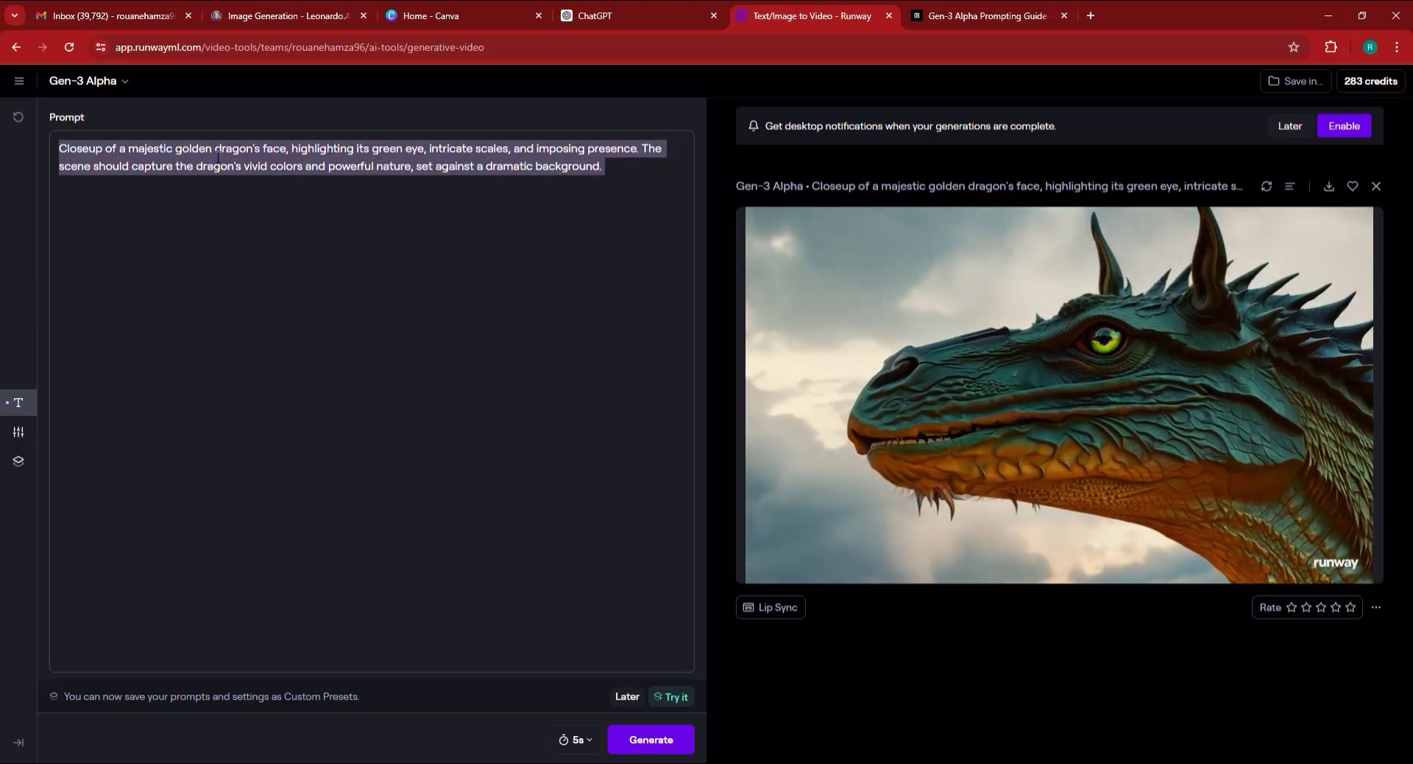
text(Golden dragon closeup, focusing on its green eye and intricate scales, highlighting its majestic and powerful presence.)
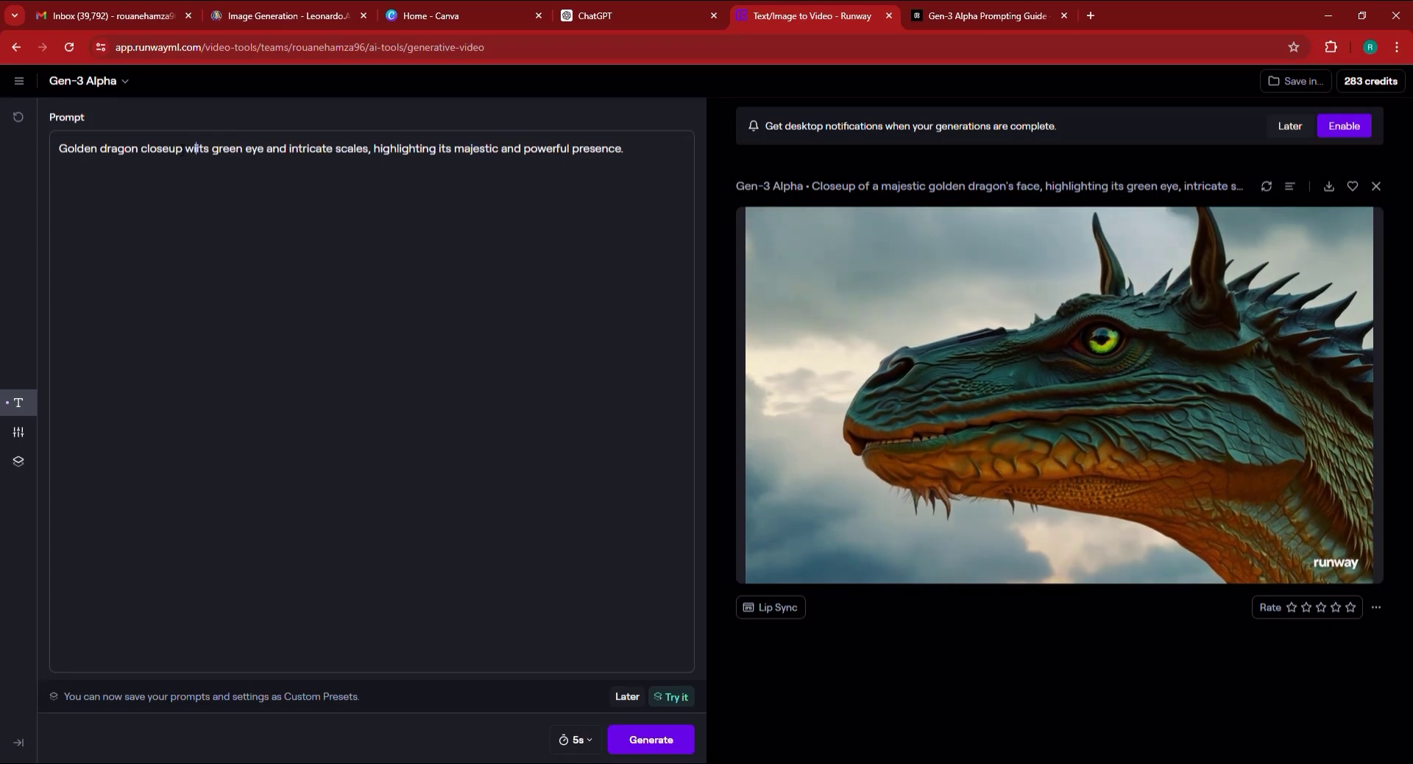
text(ith )
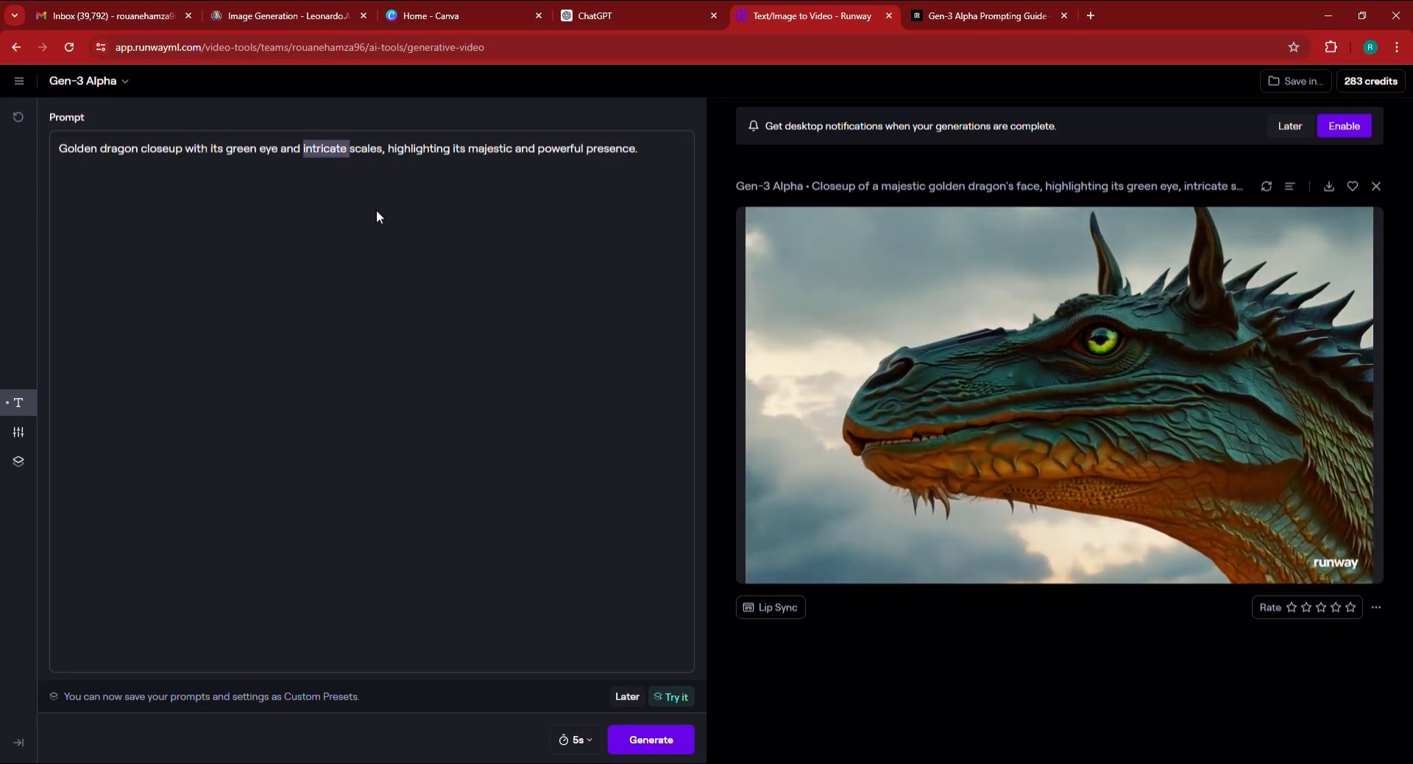
text(golden scales.)
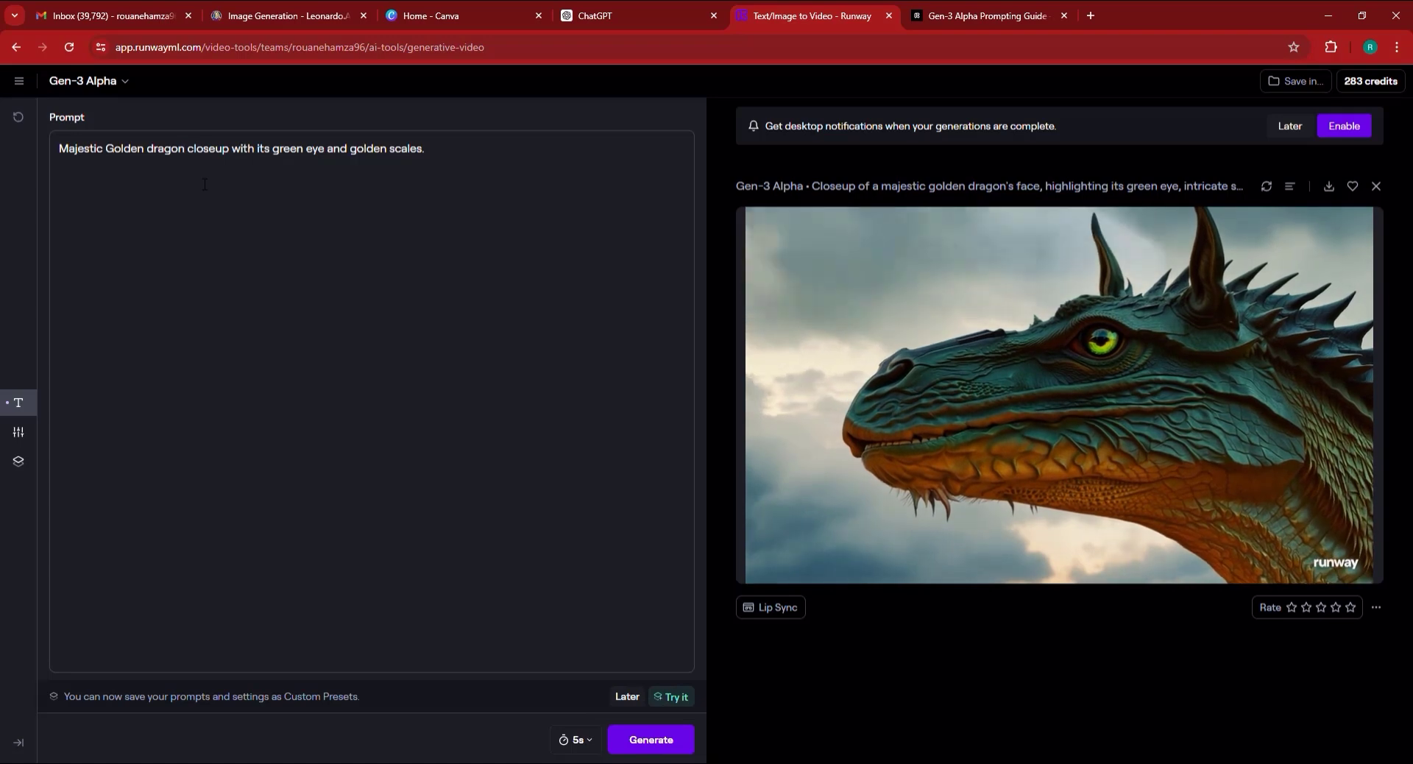
Insert "with his razor sharp teeth showing" after "Golden dragon" in the prompt and generate the new video.
text(t)
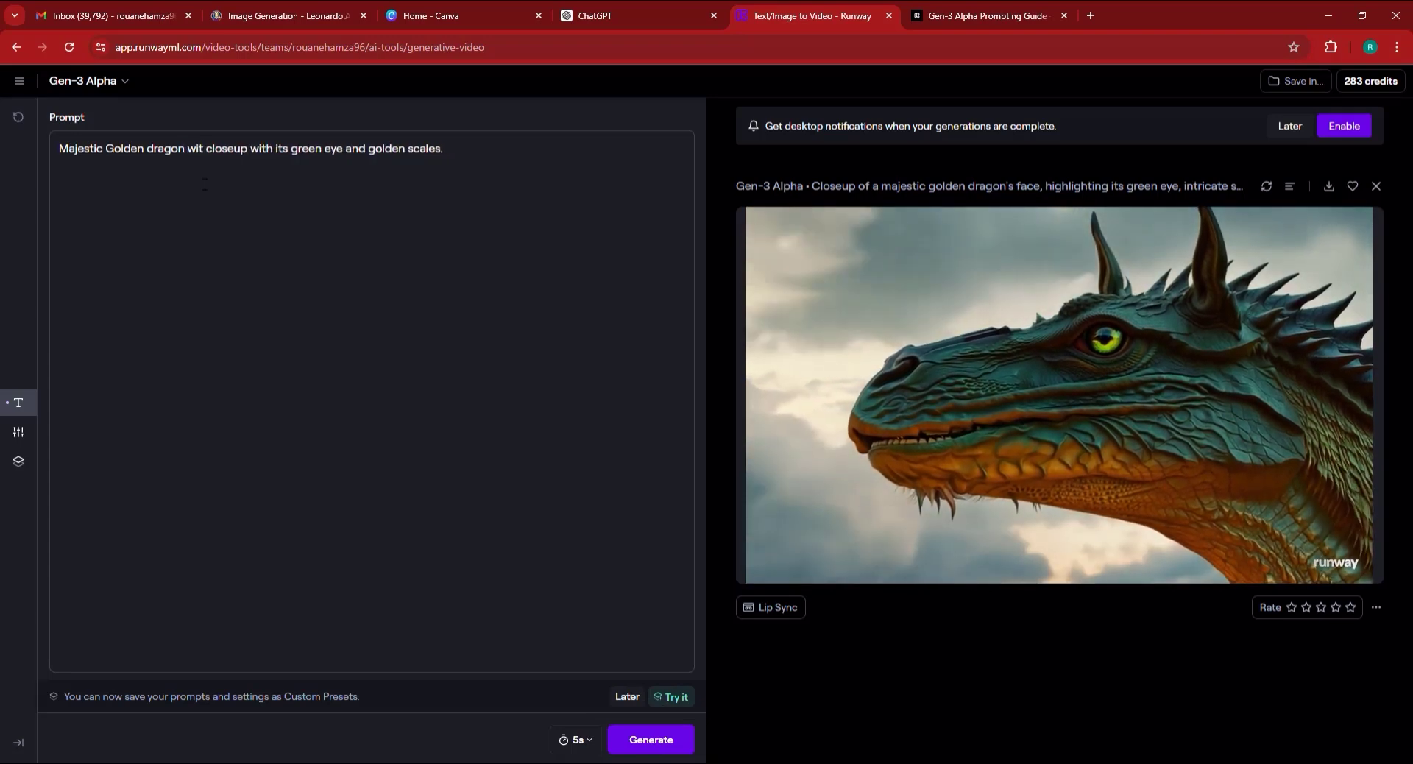
text(h his mouth)
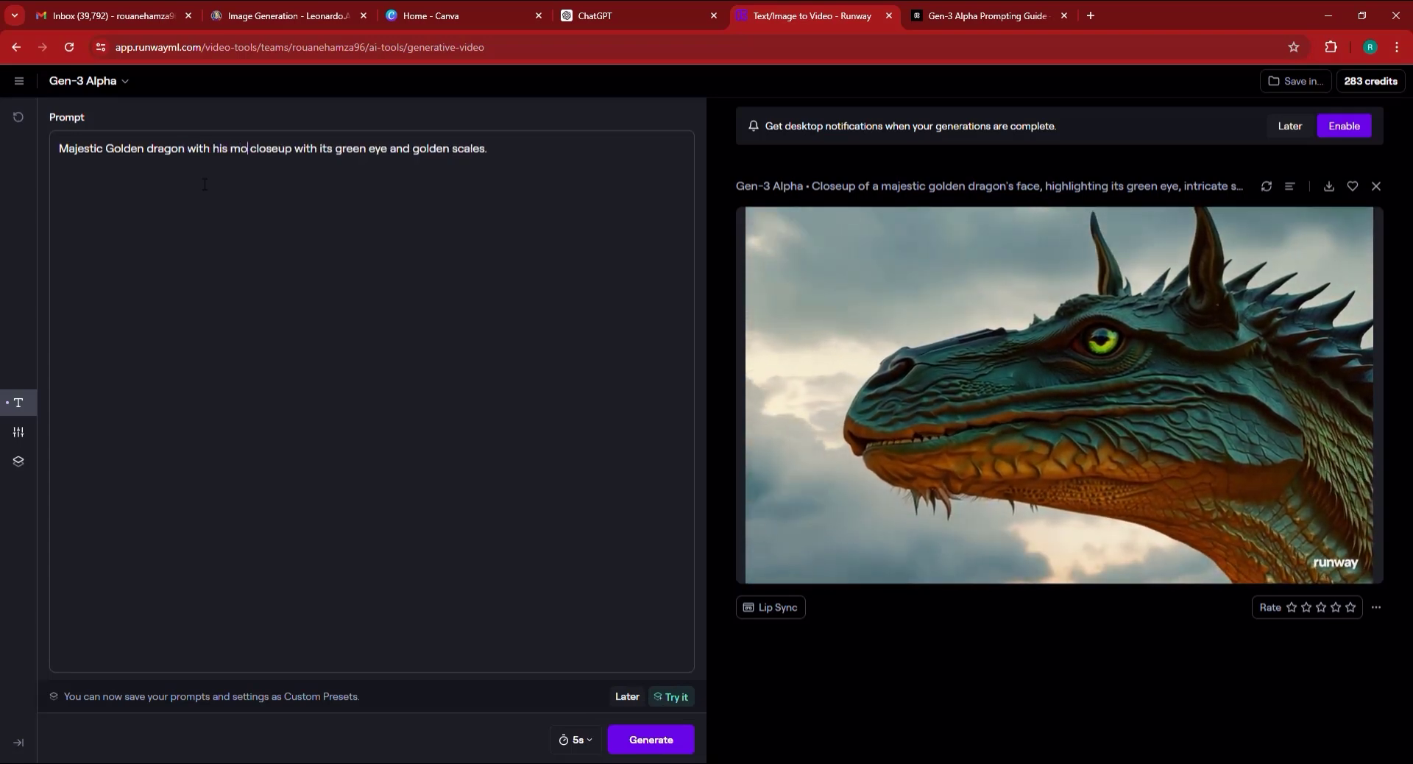
key(BackSpace)
key(BackSpace)
key(BackSpace)
key(BackSpace)
key(BackSpace)
key(BackSpace)
text(teeth)
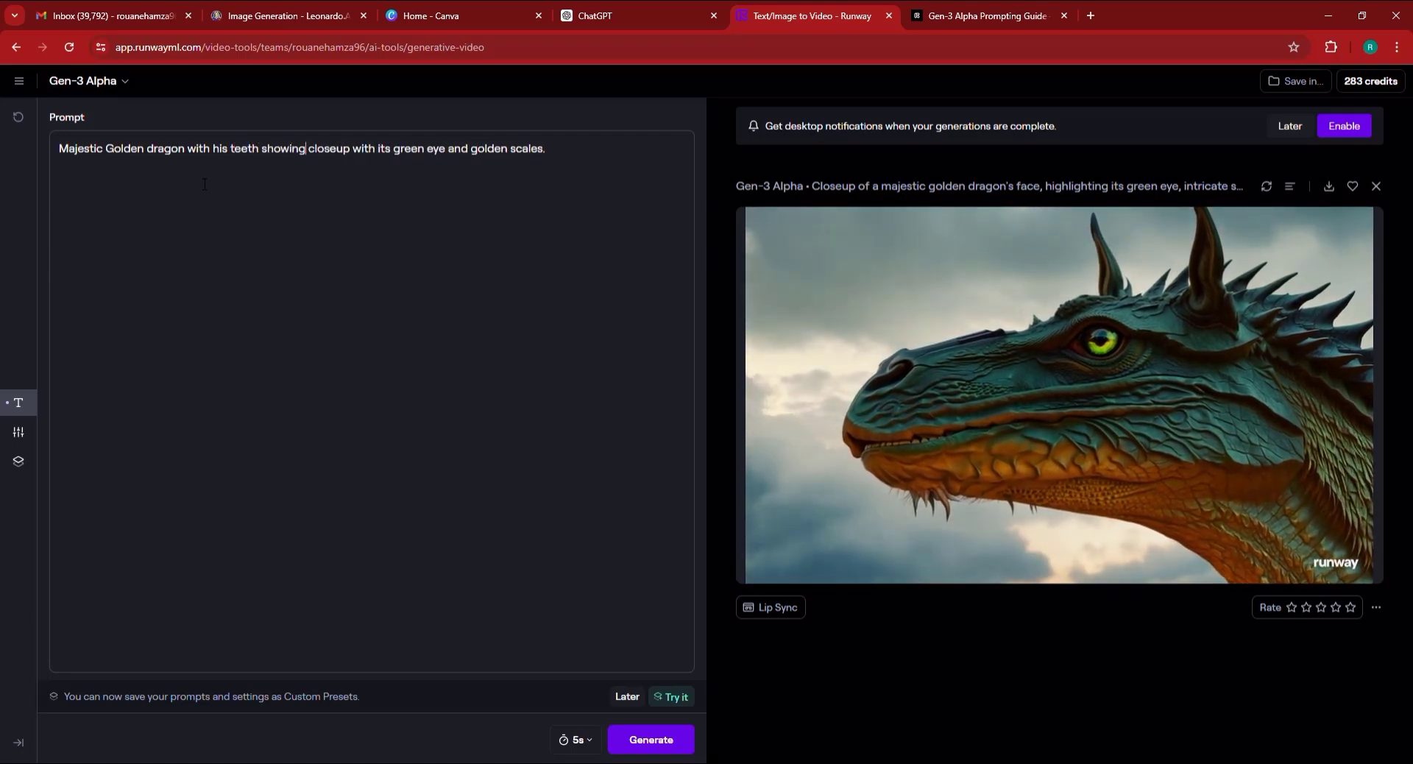
text( showing)
click(229, 157)
text(razor)
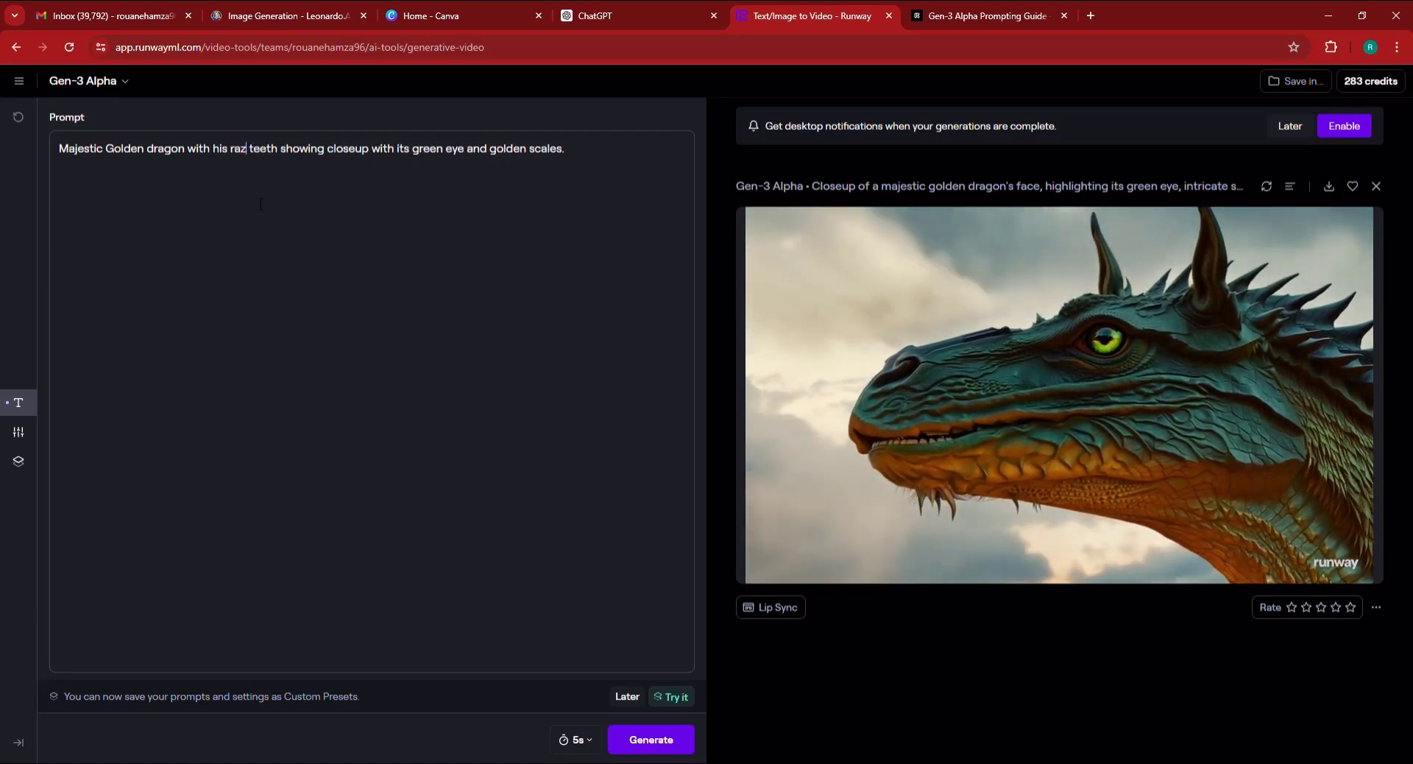
text( sharp)
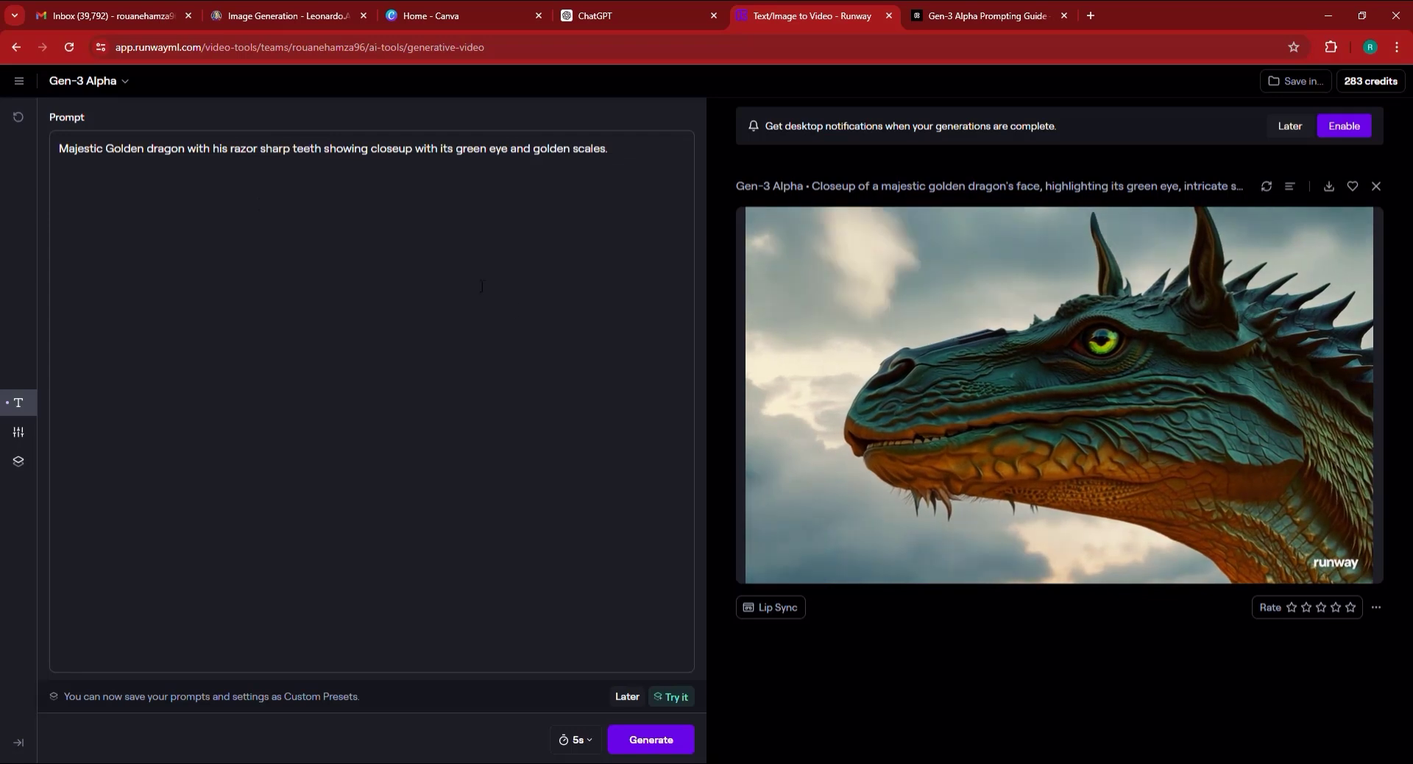
click(661, 751)
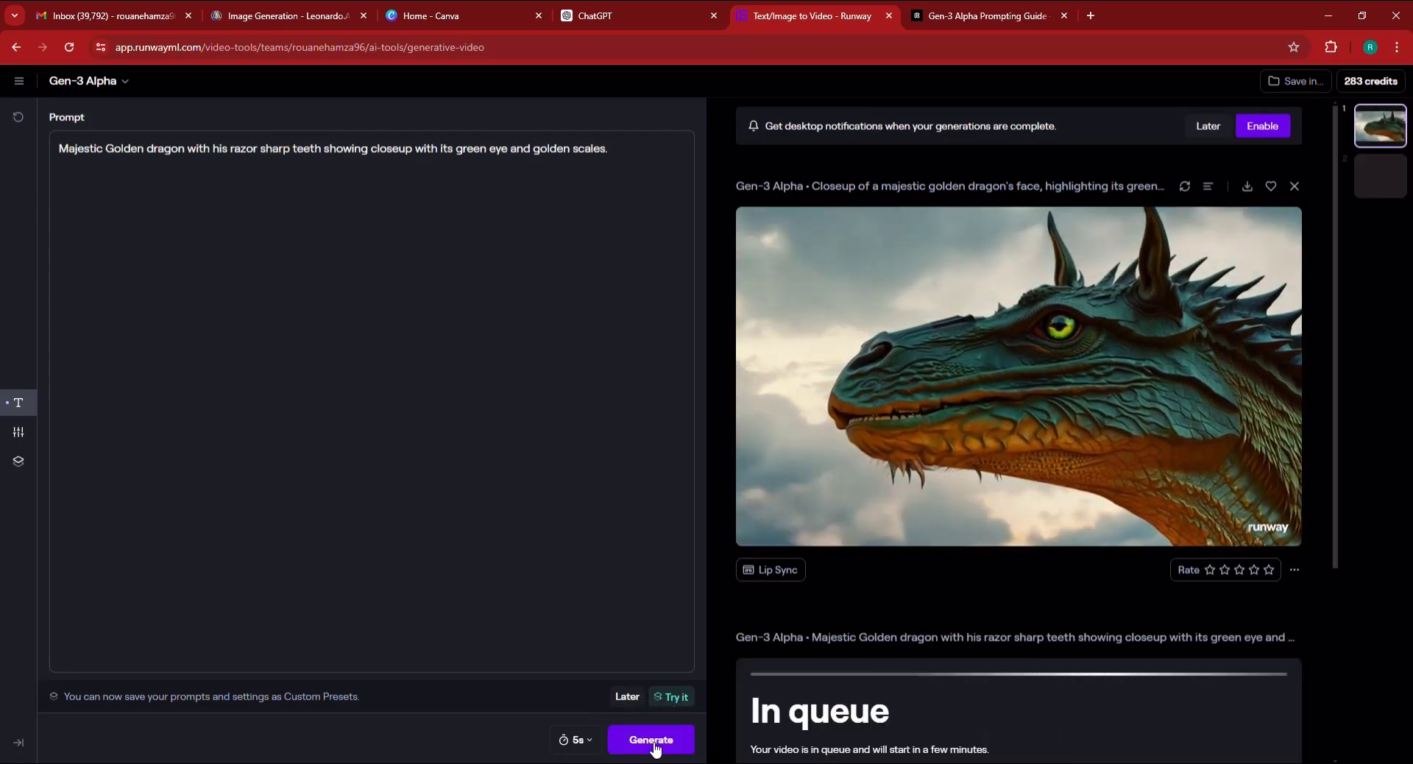
Replay the first dragon video in full screen while the second one is generating.
scroll(974, 527, down, 1)
scroll(975, 528, down, 2)
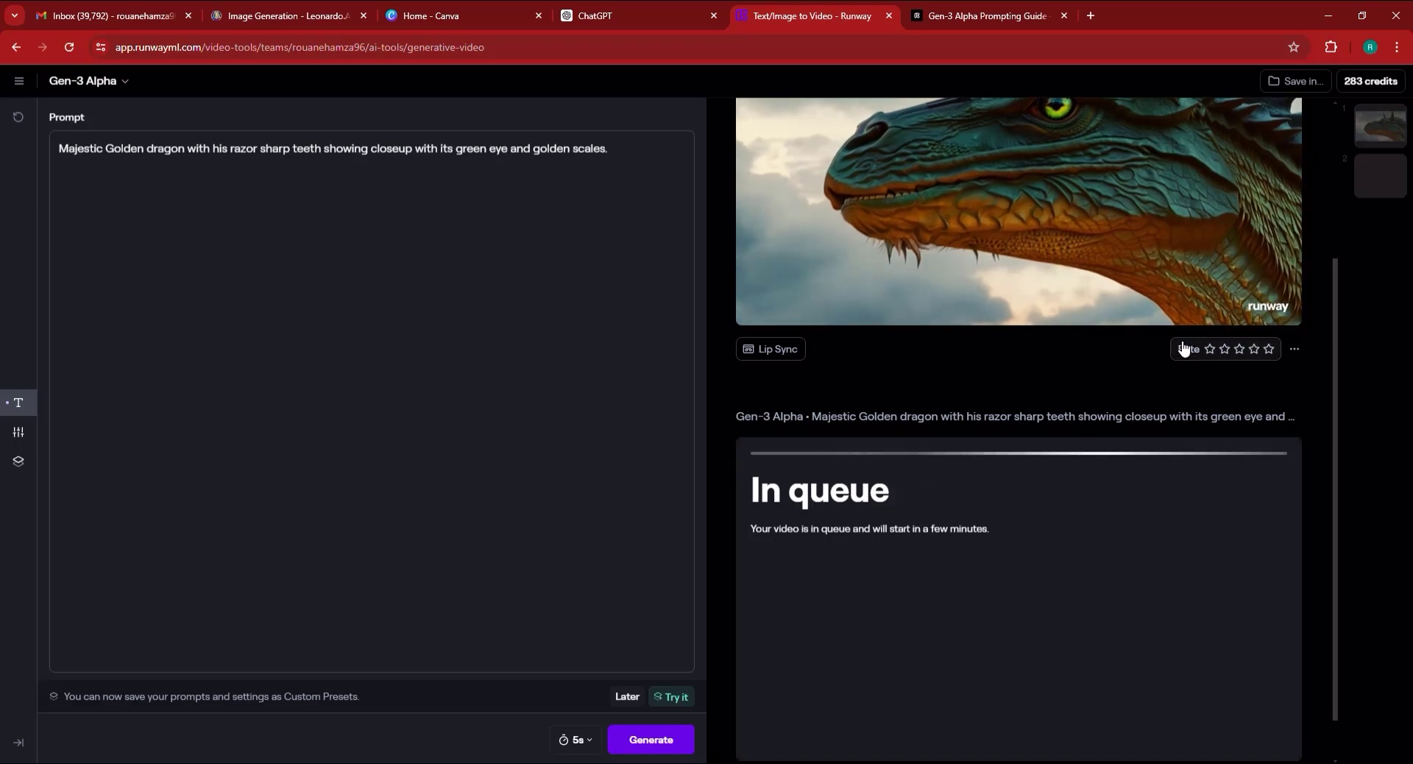
scroll(1184, 349, up, 1)
click(1250, 365)
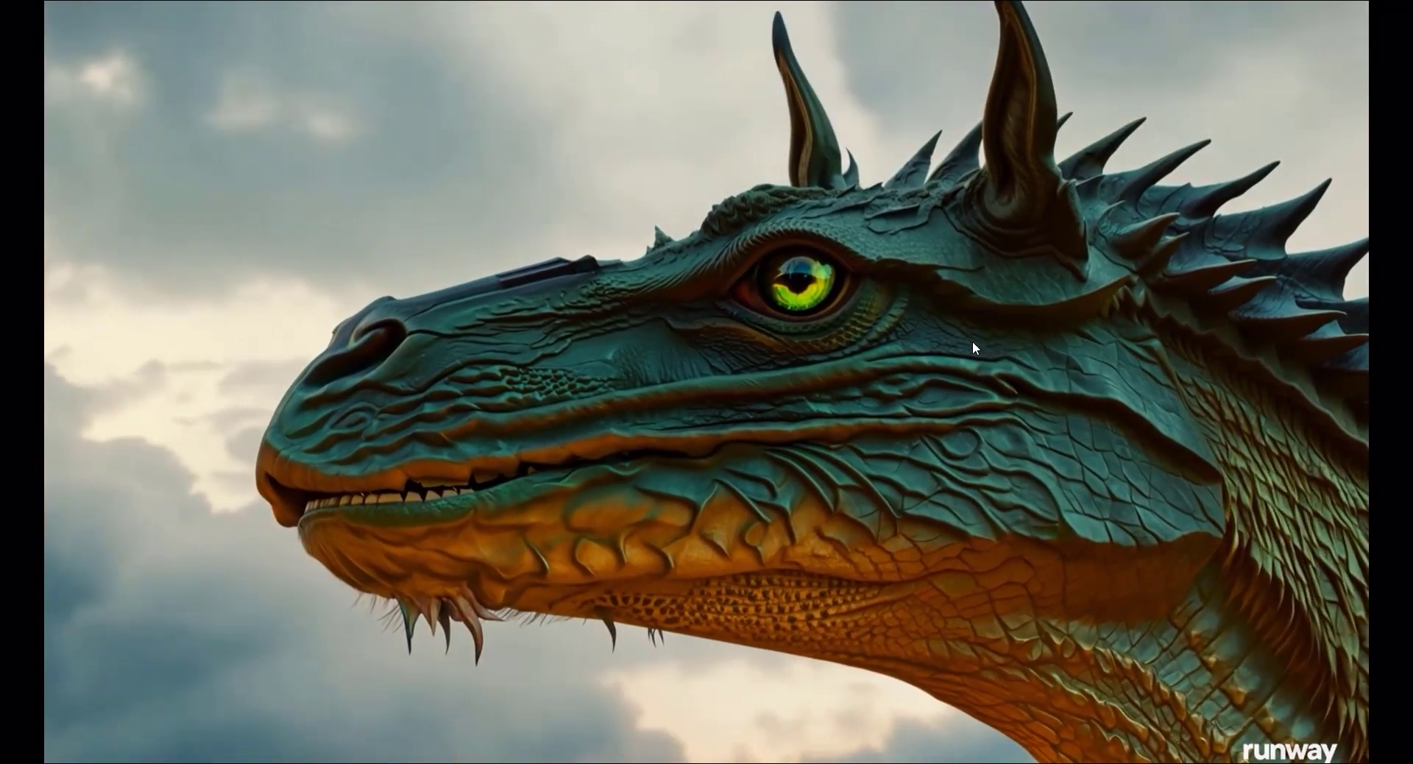
key(Escape)
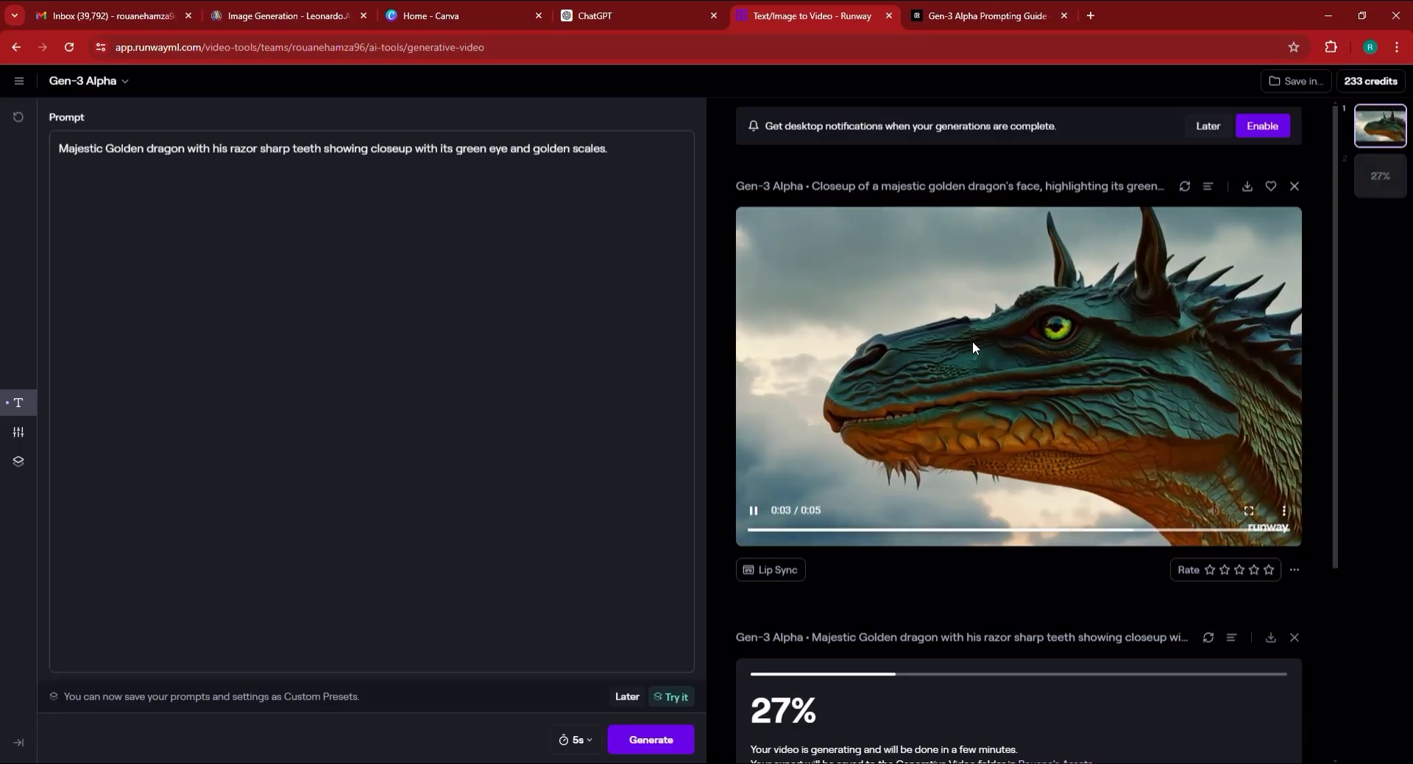
Play the second generated video, the golden dragon with razor sharp teeth, in full screen.
scroll(973, 343, down, 3)
scroll(973, 346, down, 1)
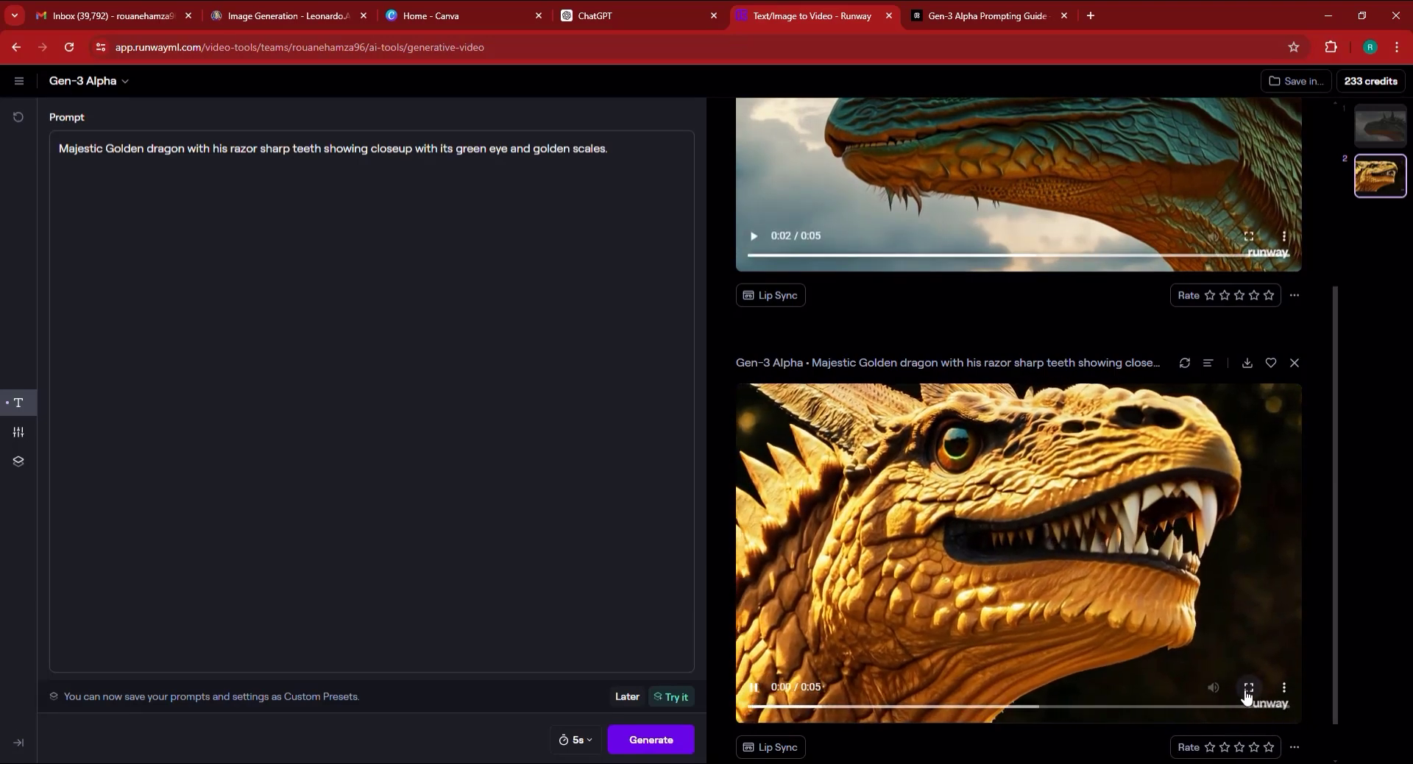
click(1241, 693)
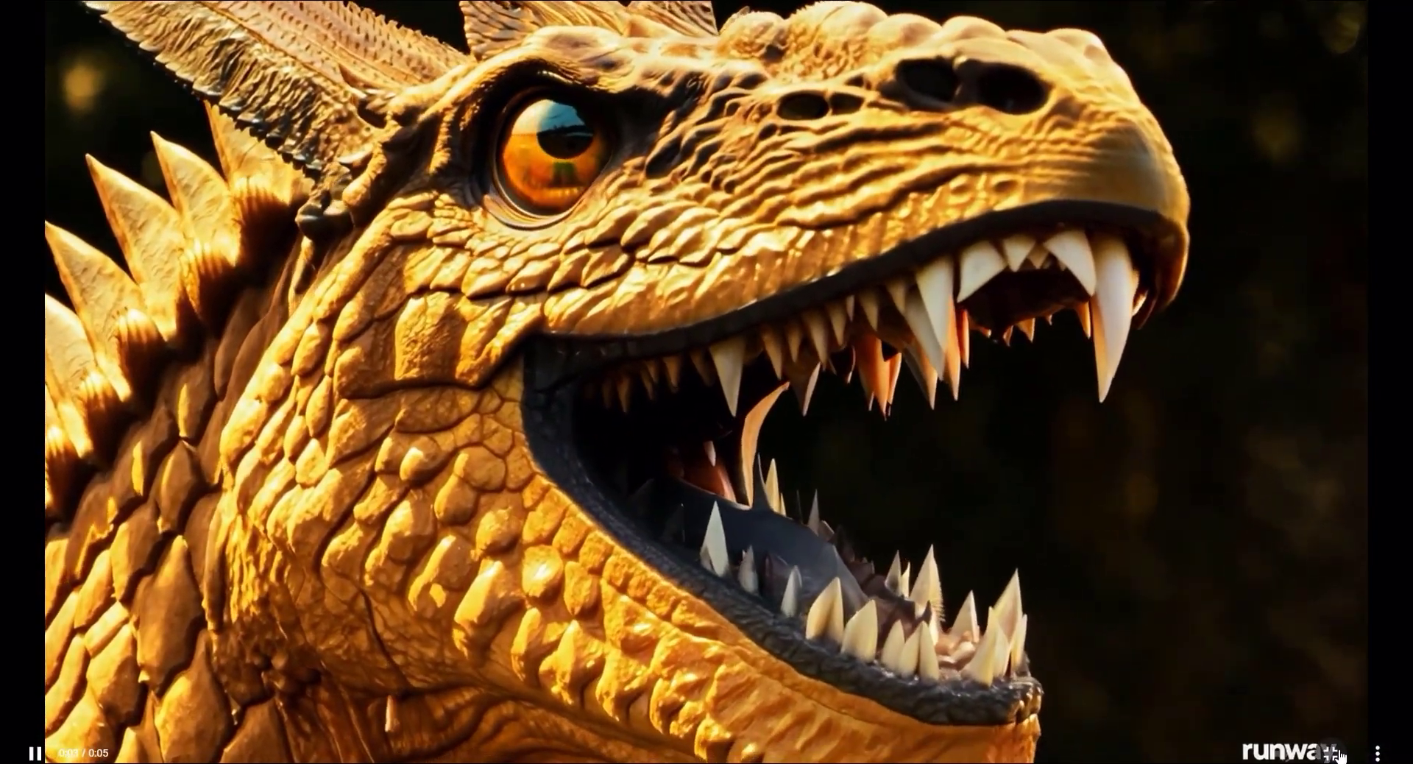
Leave full screen and compare the two generated dragon videos while the tiger video is being generated.
key(Escape)
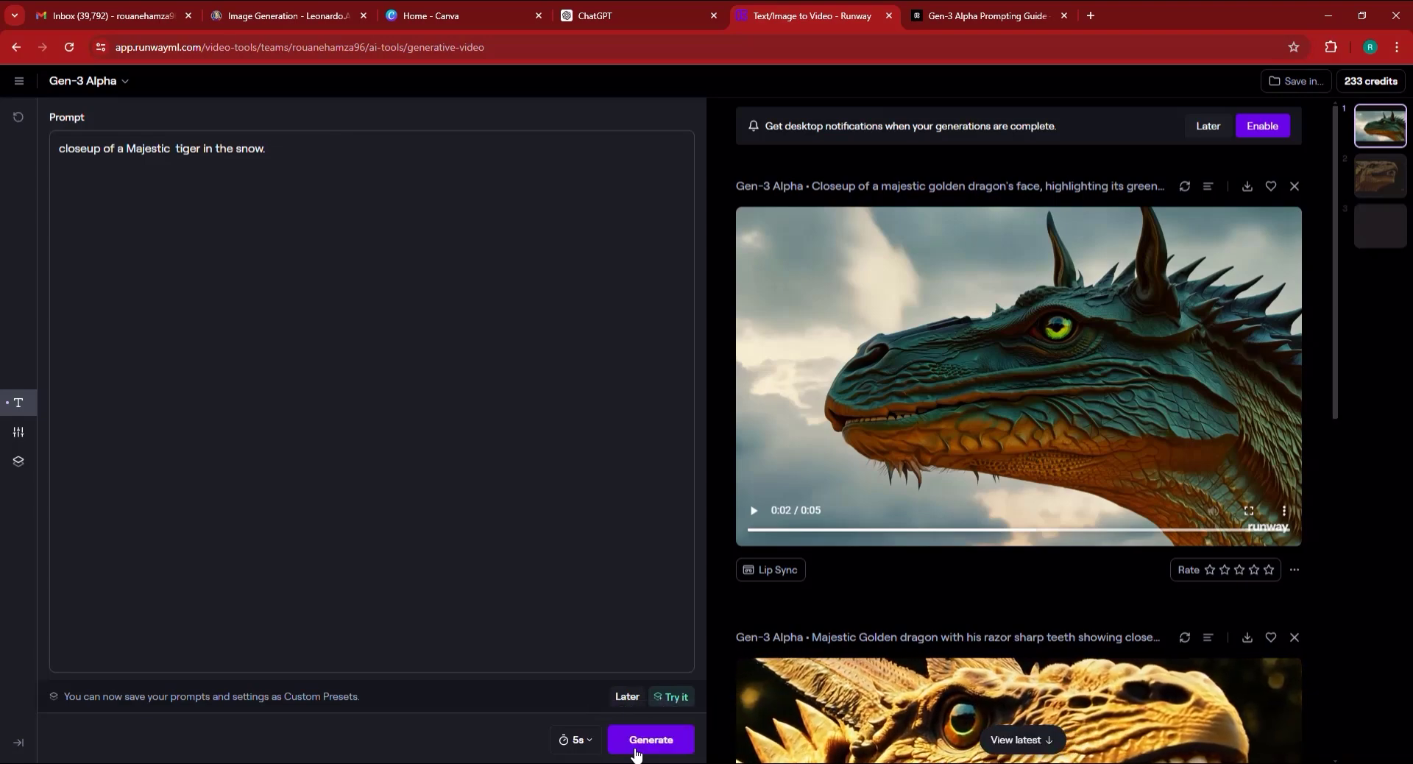
scroll(1012, 535, down, 10)
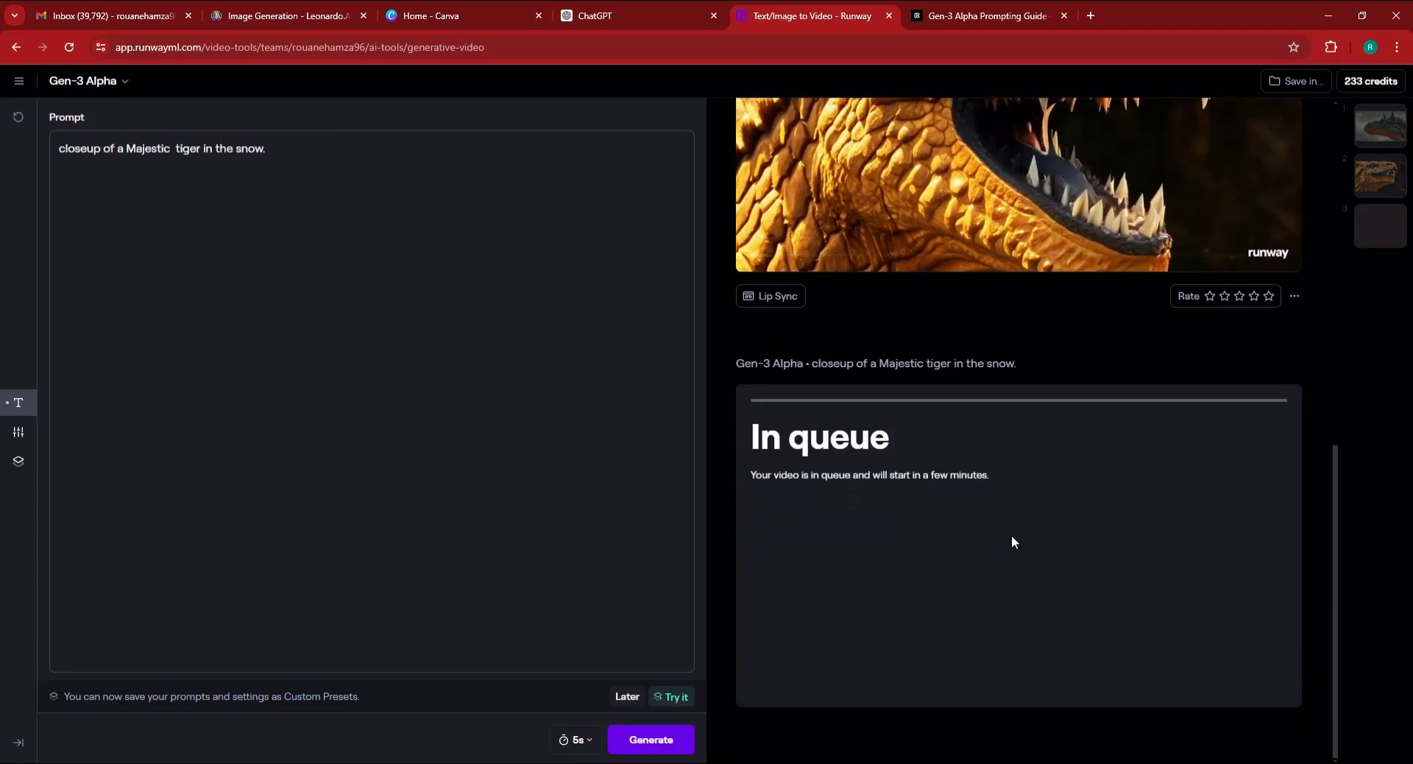
scroll(1014, 540, up, 5)
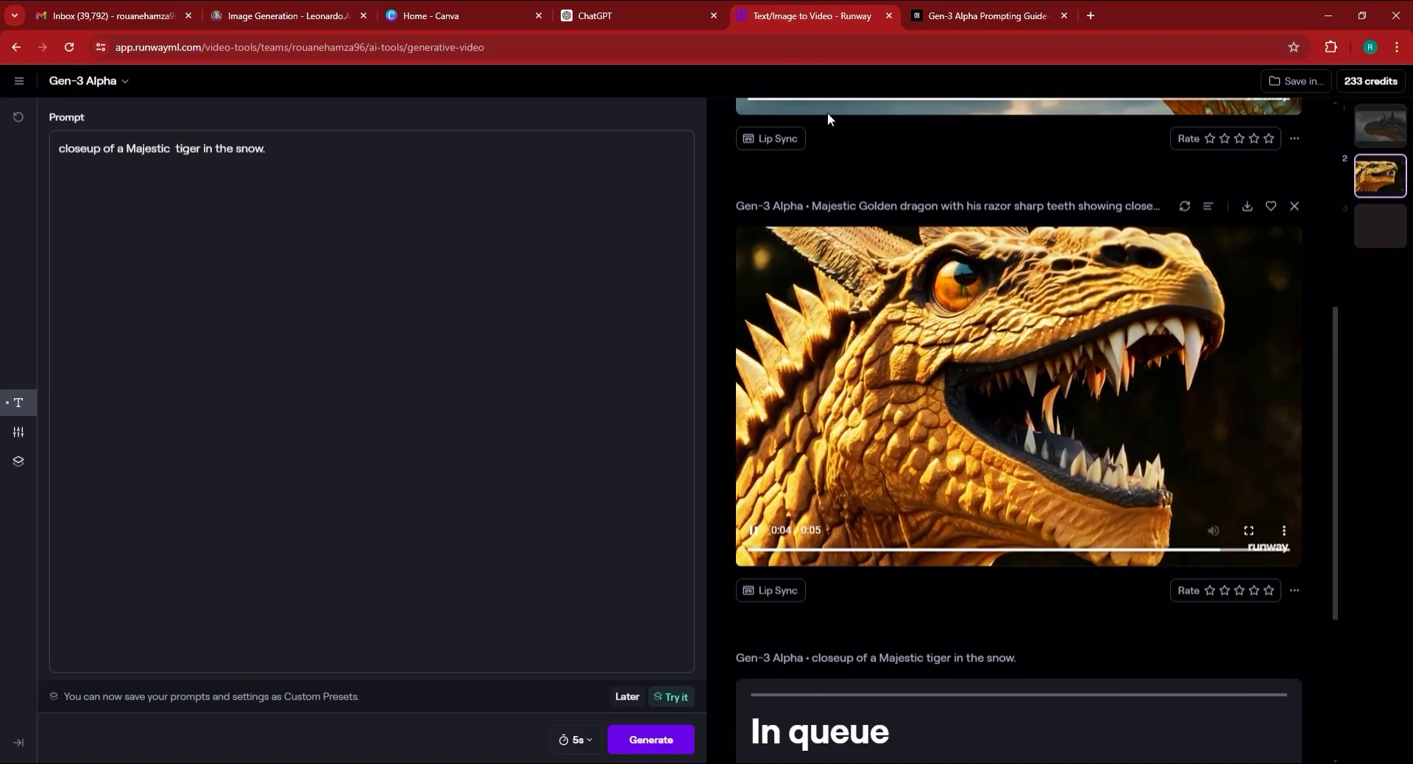
scroll(987, 416, up, 5)
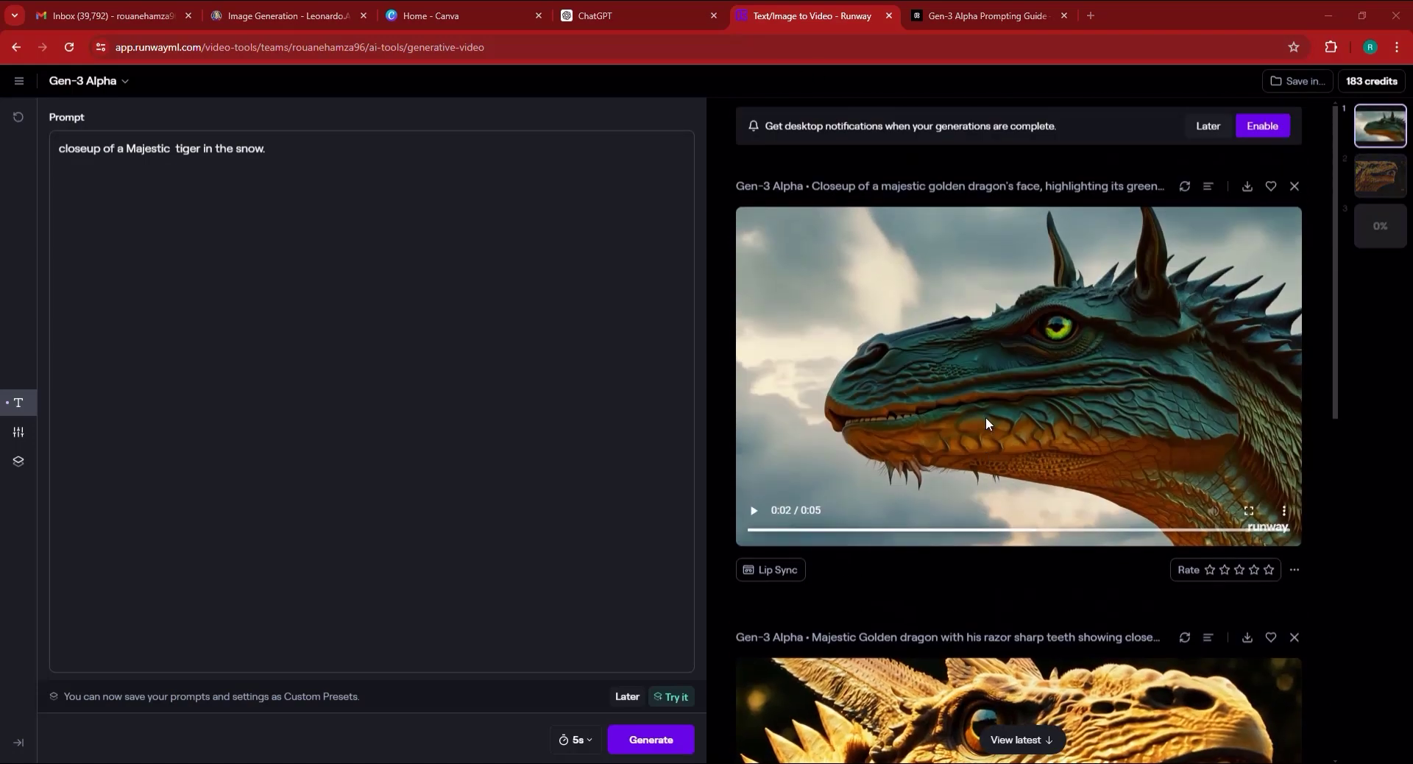
scroll(990, 414, down, 3)
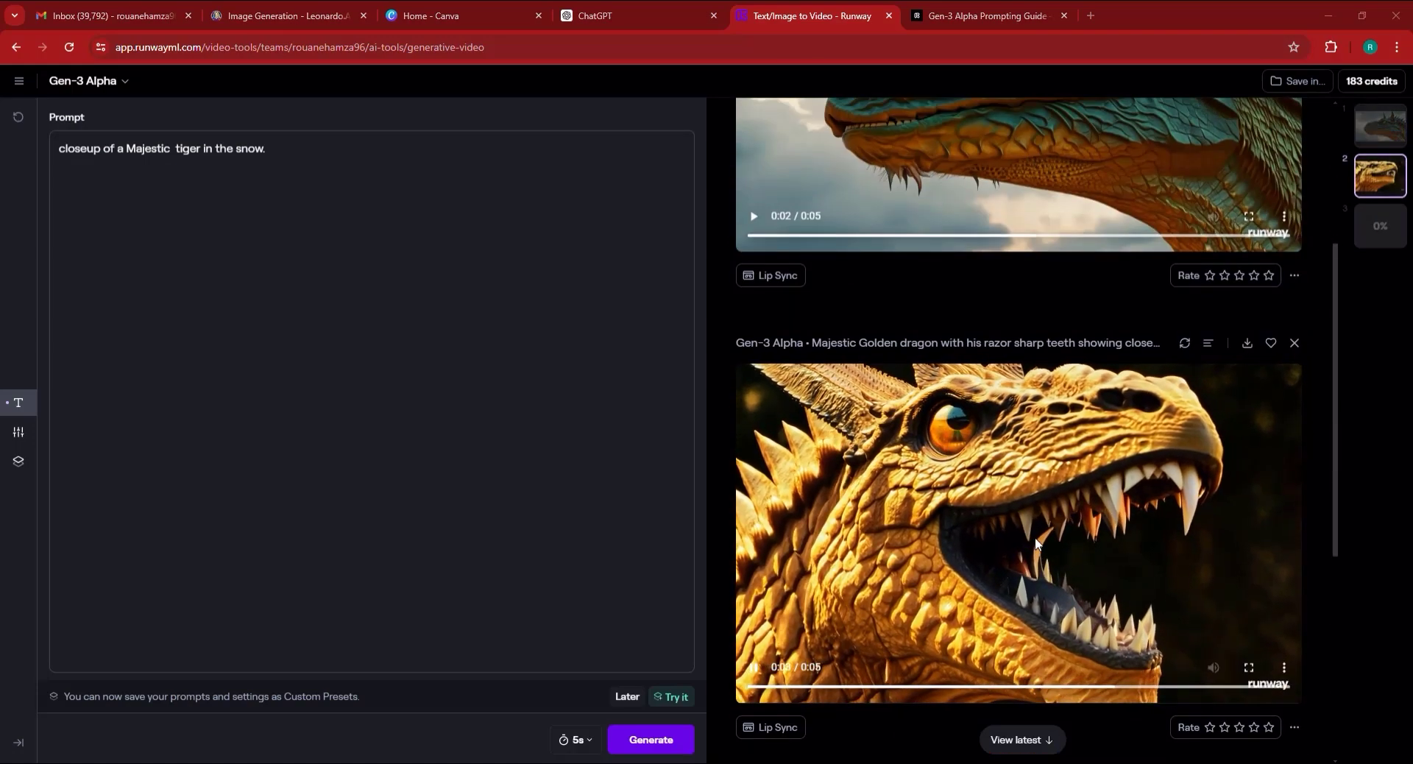
scroll(1034, 540, up, 3)
scroll(1036, 543, down, 3)
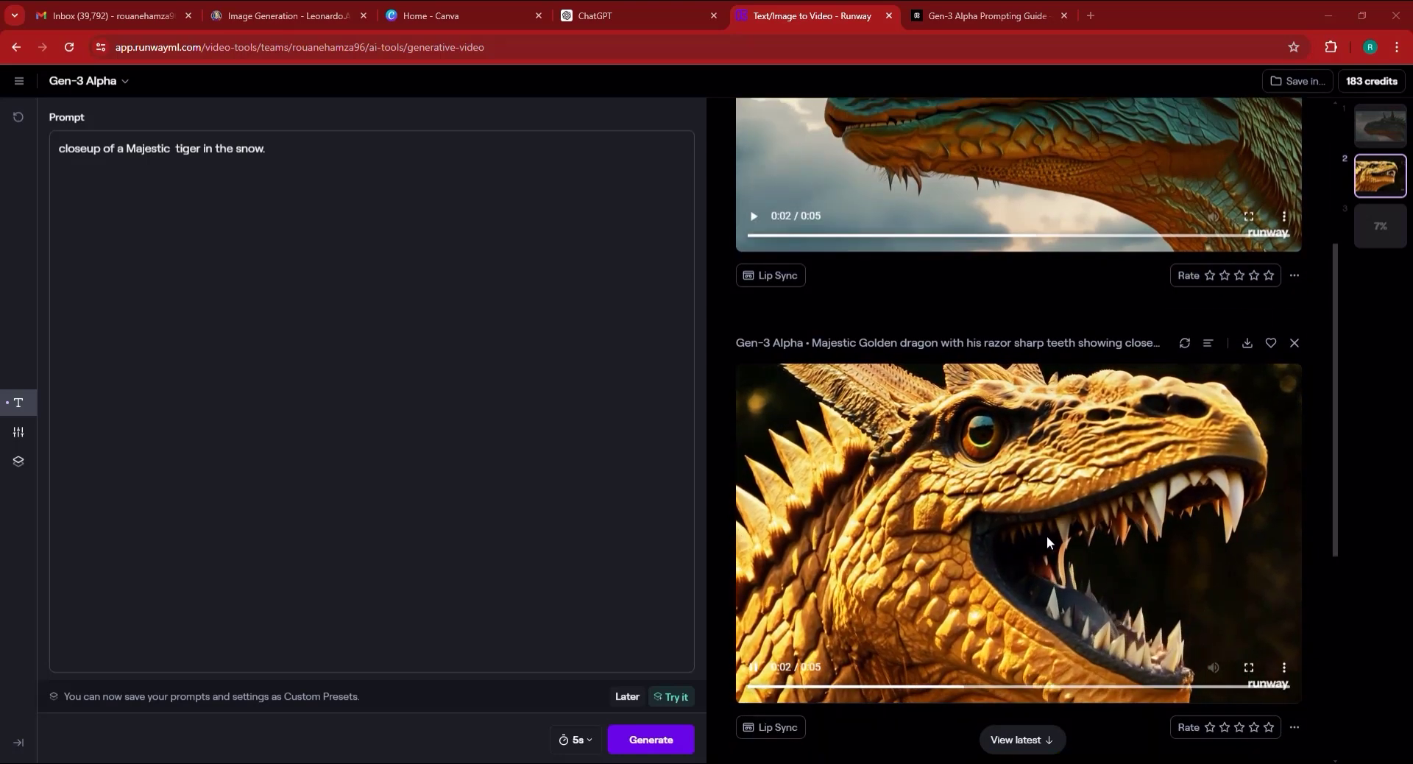
Read through the Gen-3 Alpha Prompting Guide's keyword tables from Lighting Styles and Movement Speeds down to Text Styles.
key(ctrl+Tab)
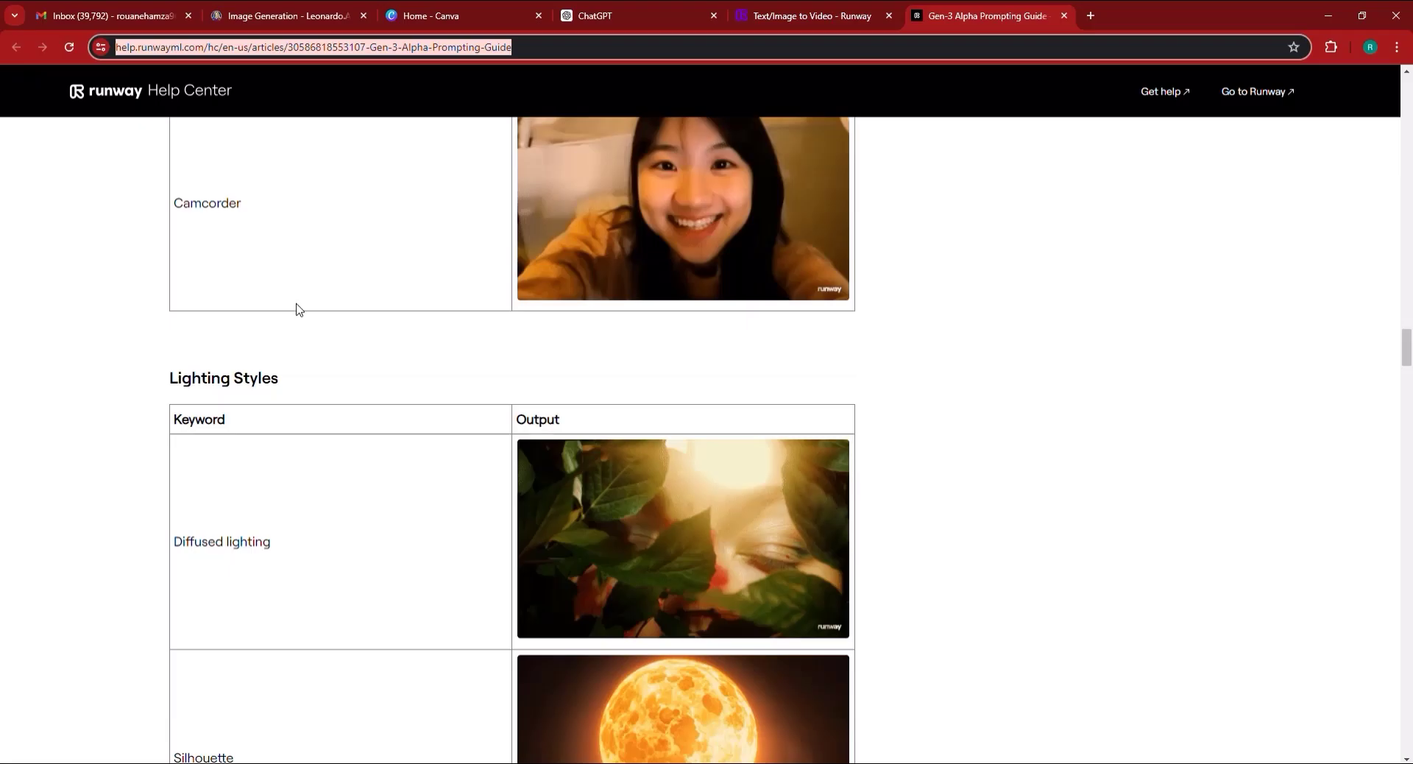
scroll(302, 323, down, 6)
scroll(344, 363, down, 11)
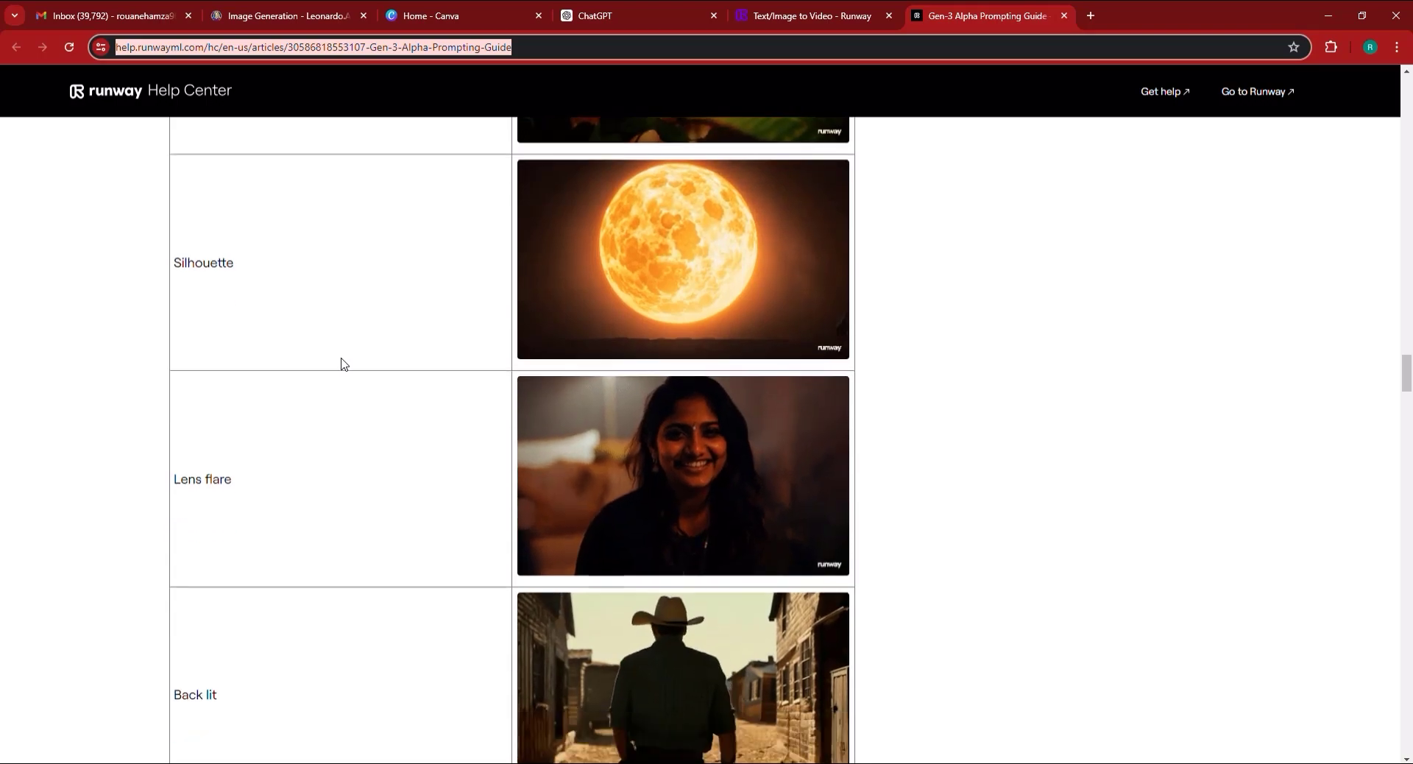
scroll(359, 397, up, 3)
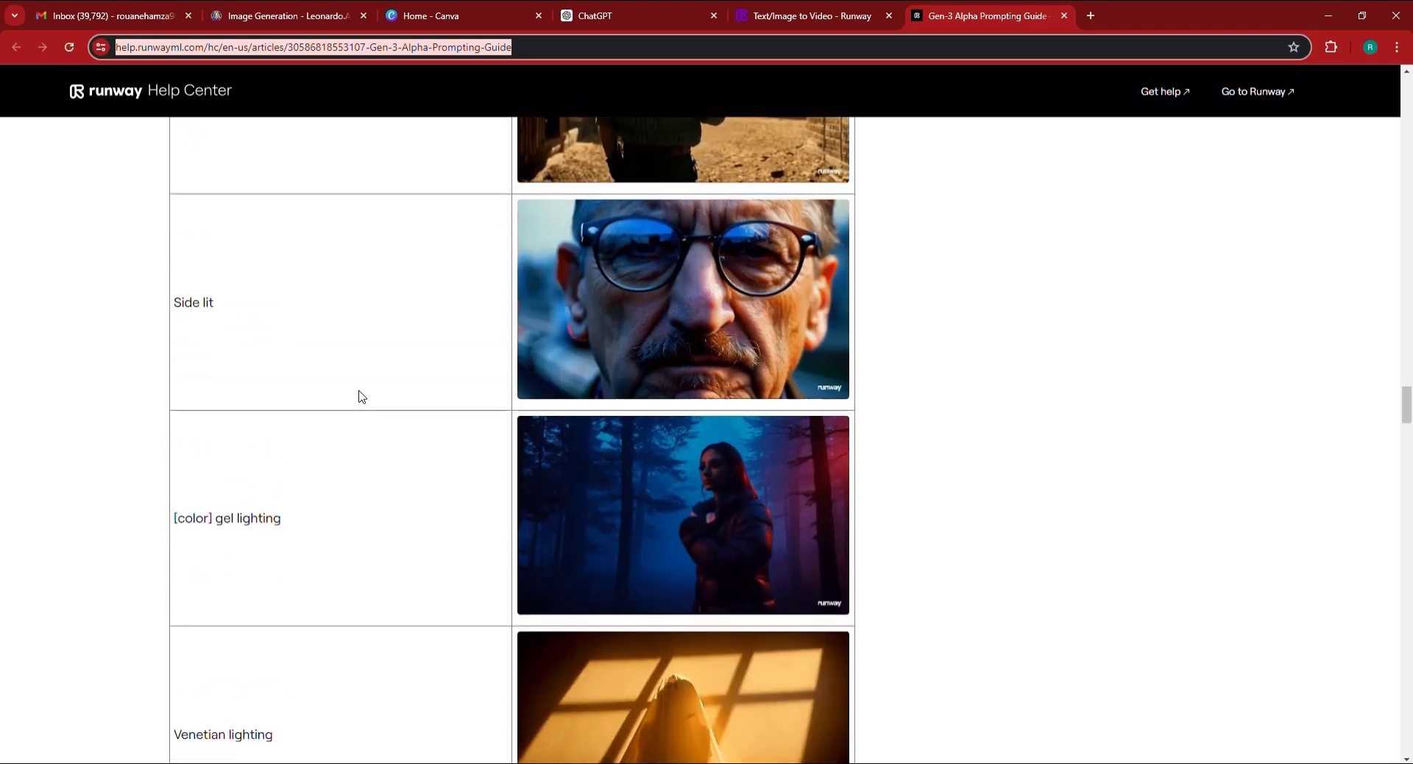
scroll(361, 397, down, 9)
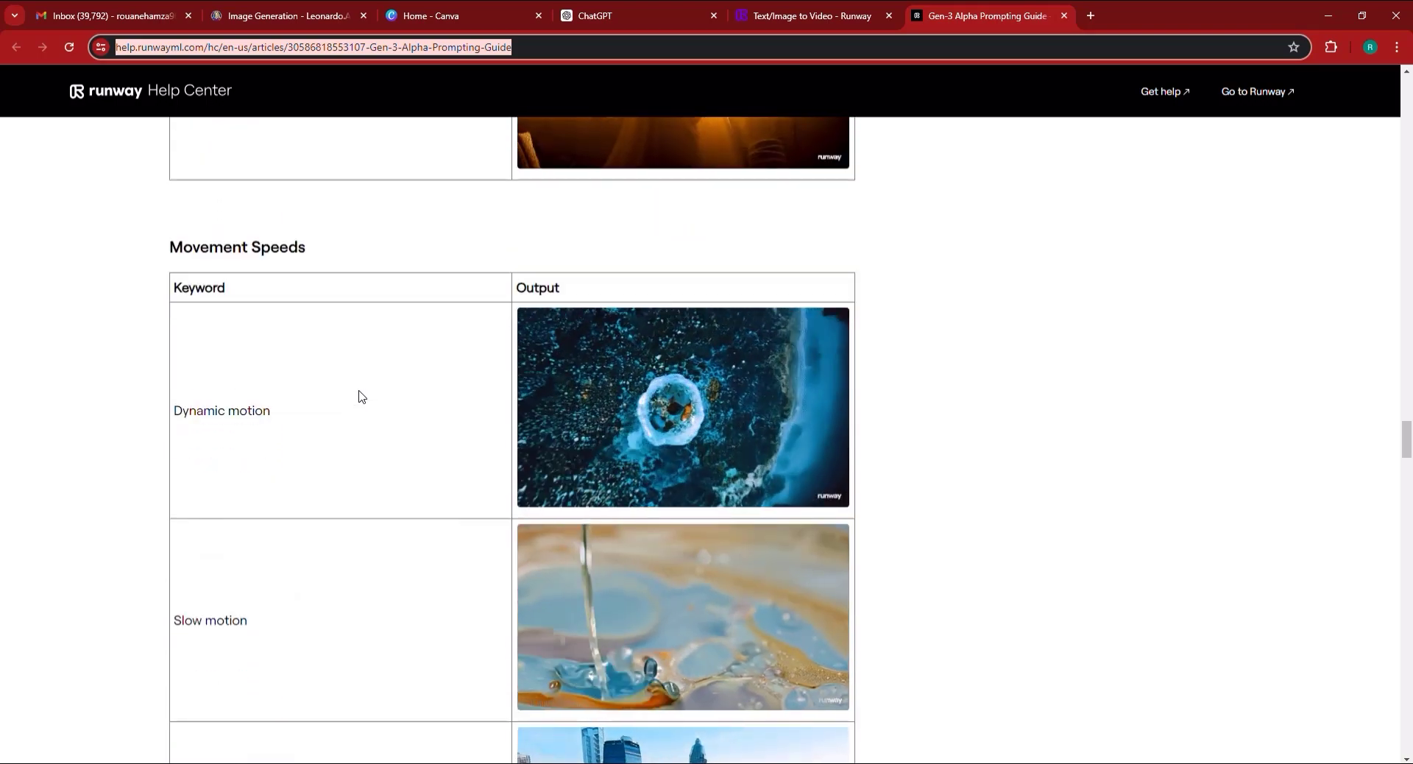
scroll(361, 397, down, 20)
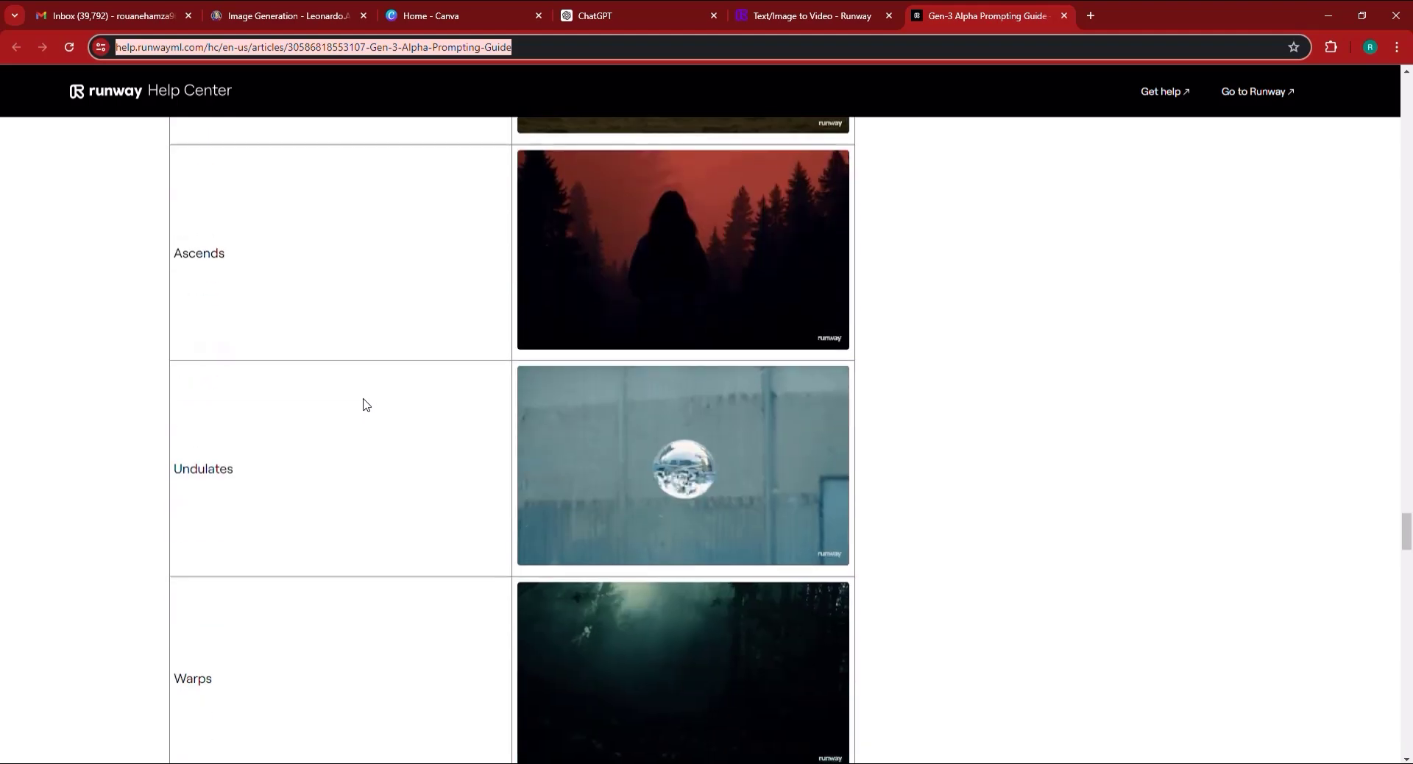
scroll(366, 404, down, 15)
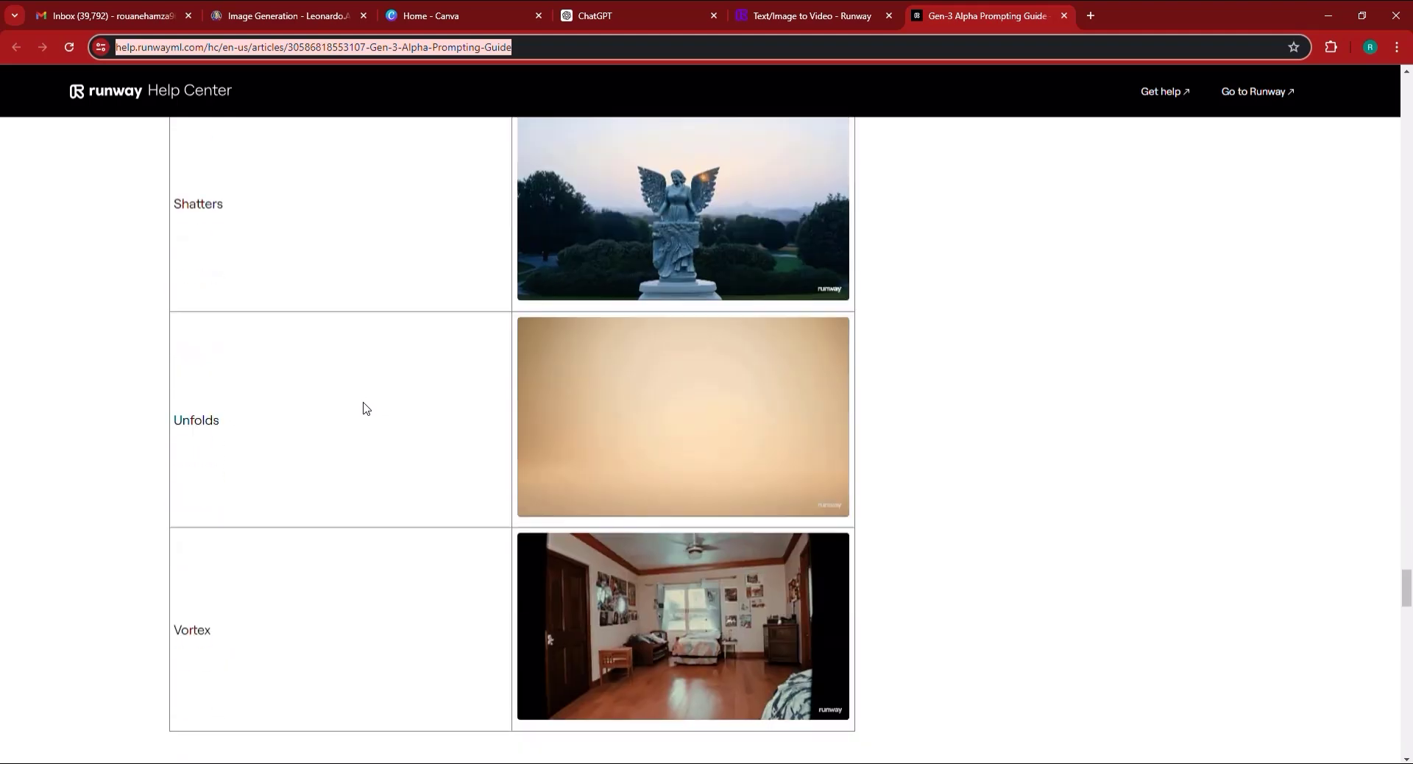
scroll(366, 408, down, 20)
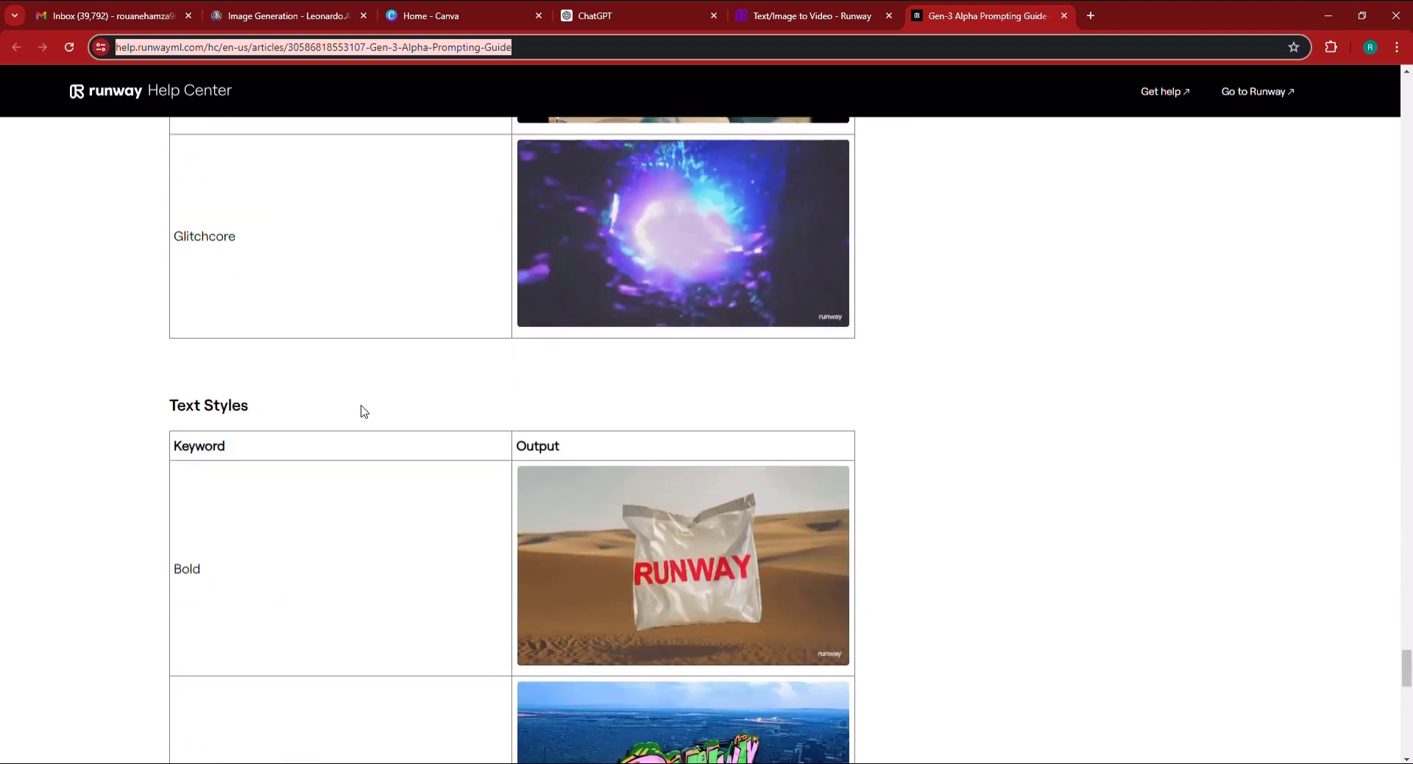
scroll(365, 411, down, 4)
scroll(362, 411, up, 1)
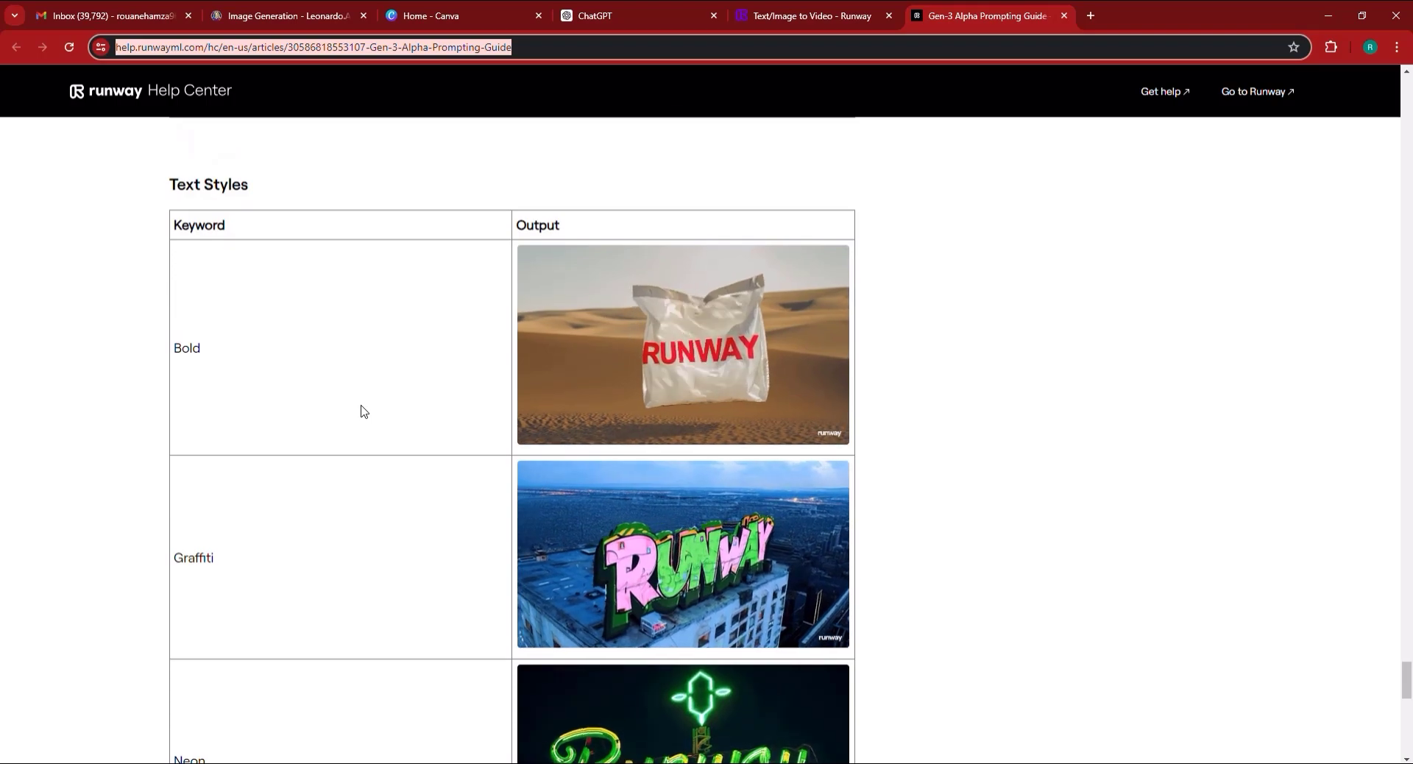
scroll(483, 647, down, 14)
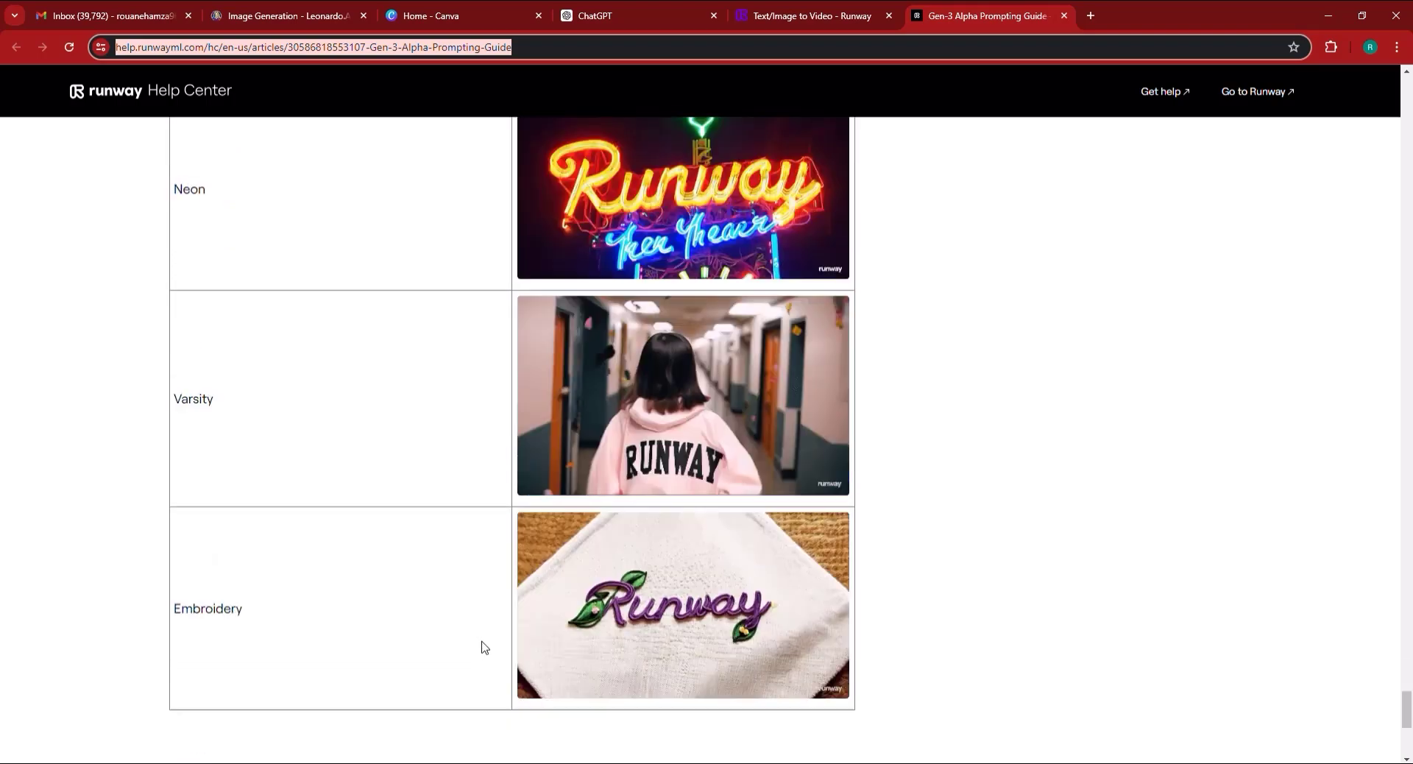
Go back through the guide's keyword tables to the Camera Styles examples in the Prompt Keywords section.
scroll(510, 635, up, 15)
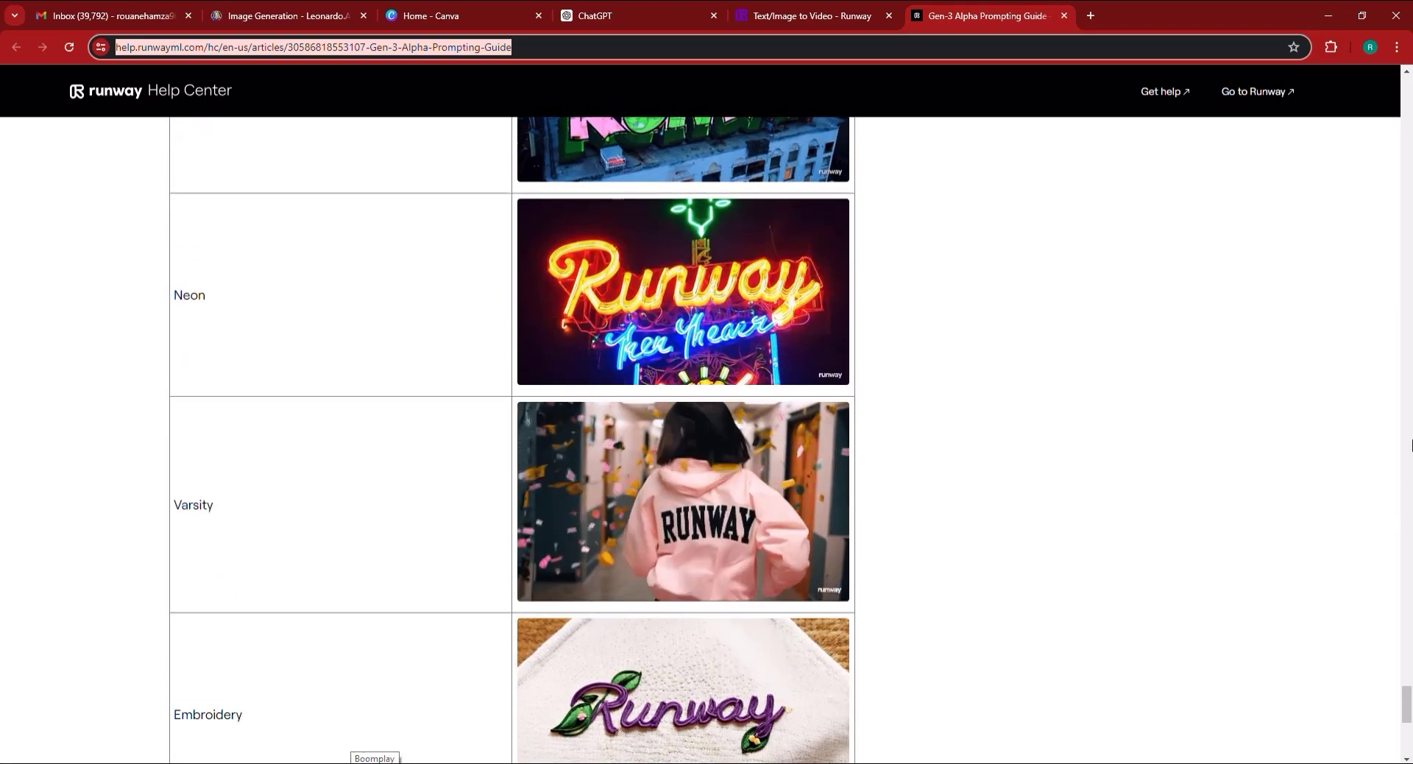
scroll(1411, 445, up, 20)
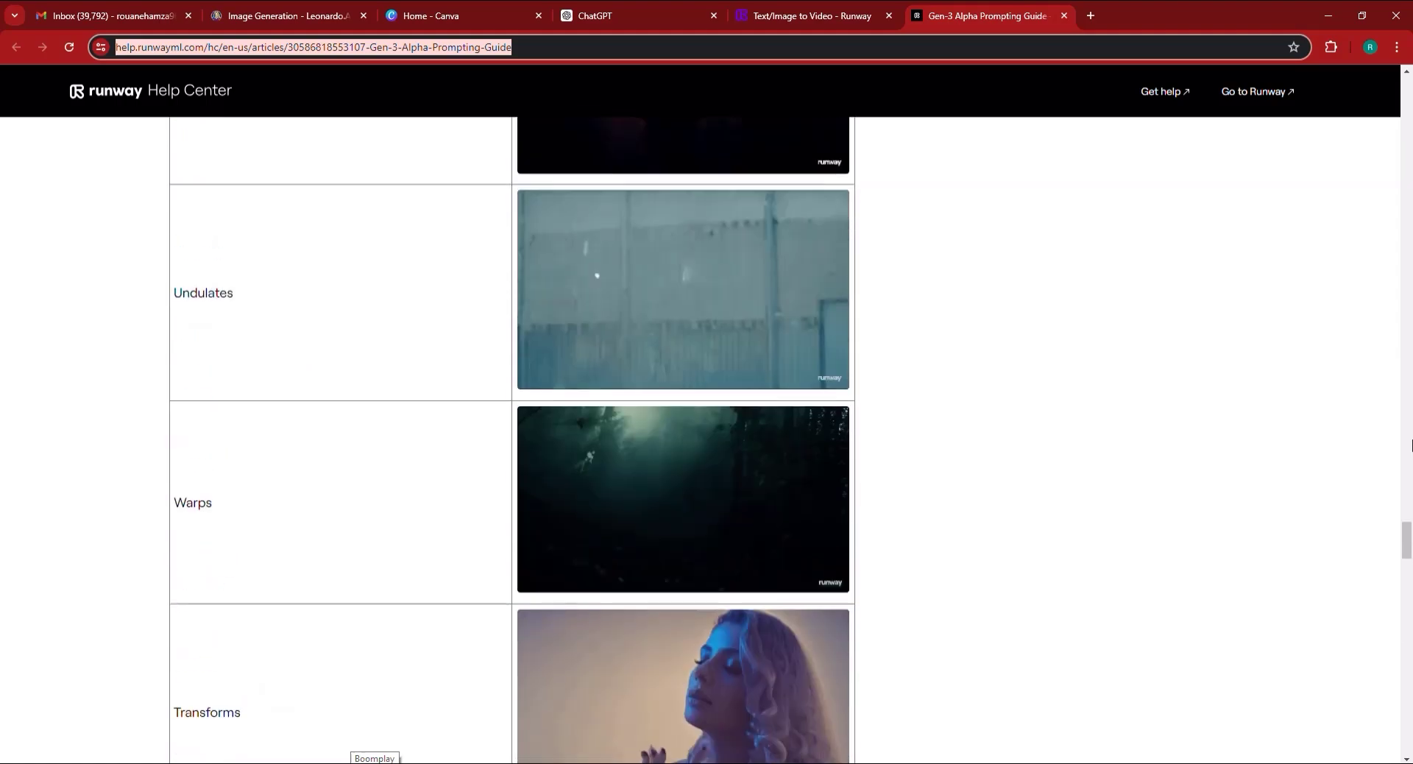
scroll(1411, 446, up, 20)
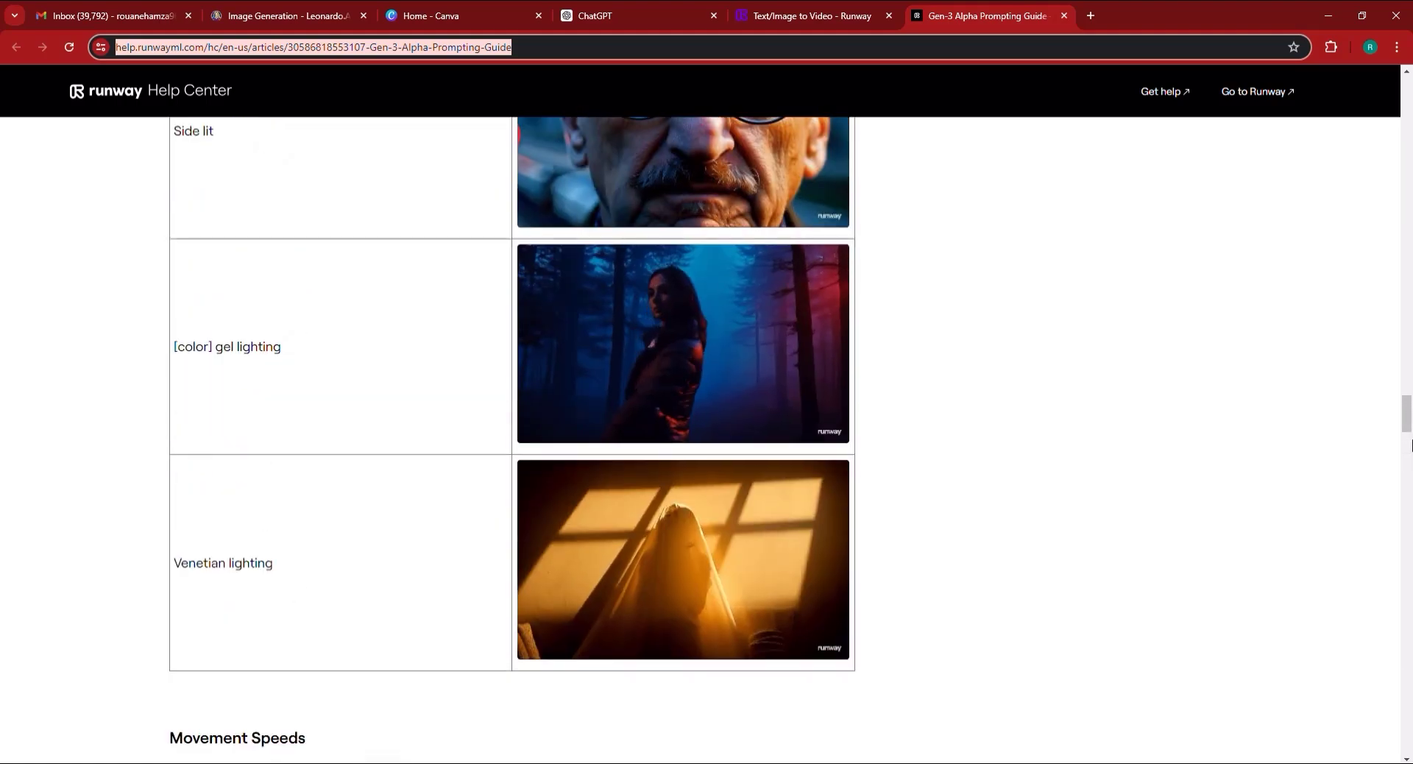
scroll(1411, 445, up, 13)
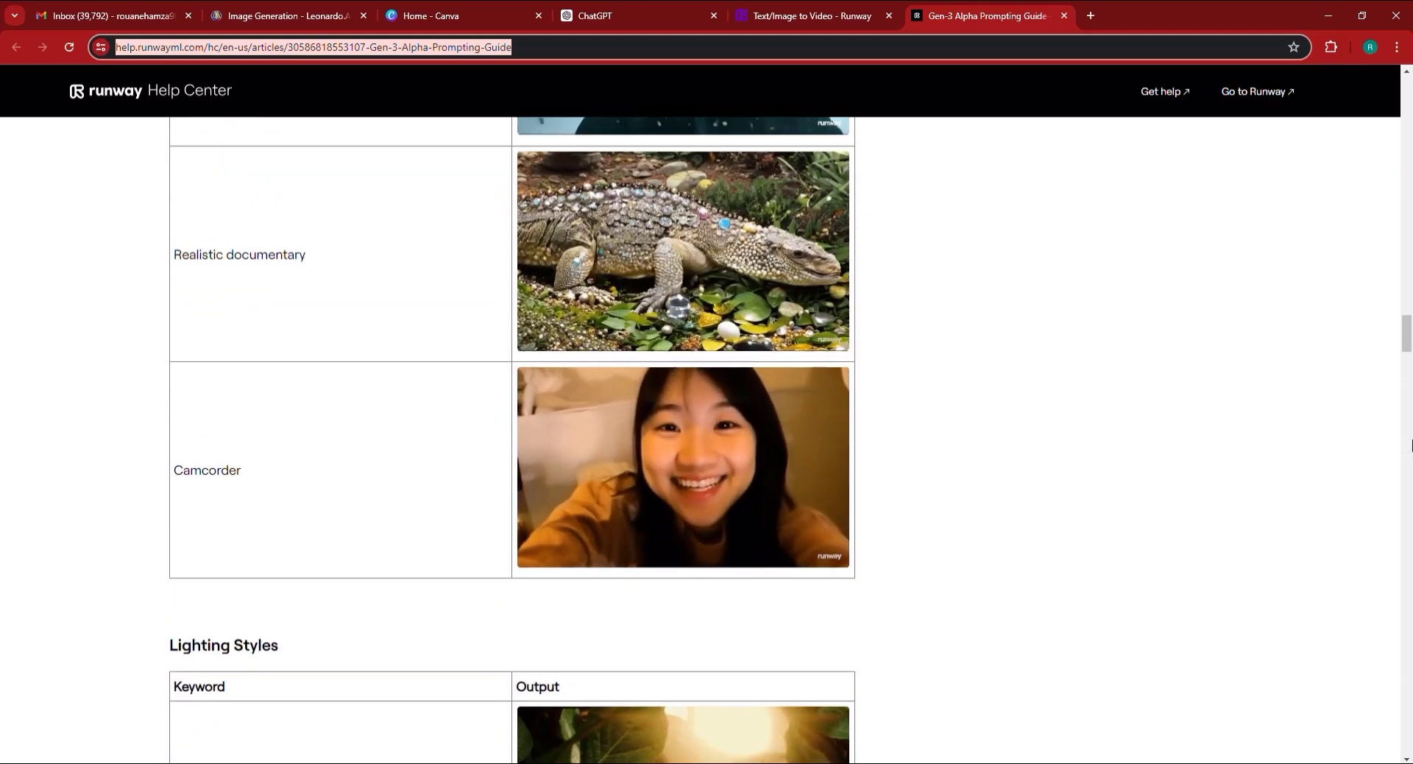
scroll(1263, 563, down, 3)
scroll(815, 655, up, 18)
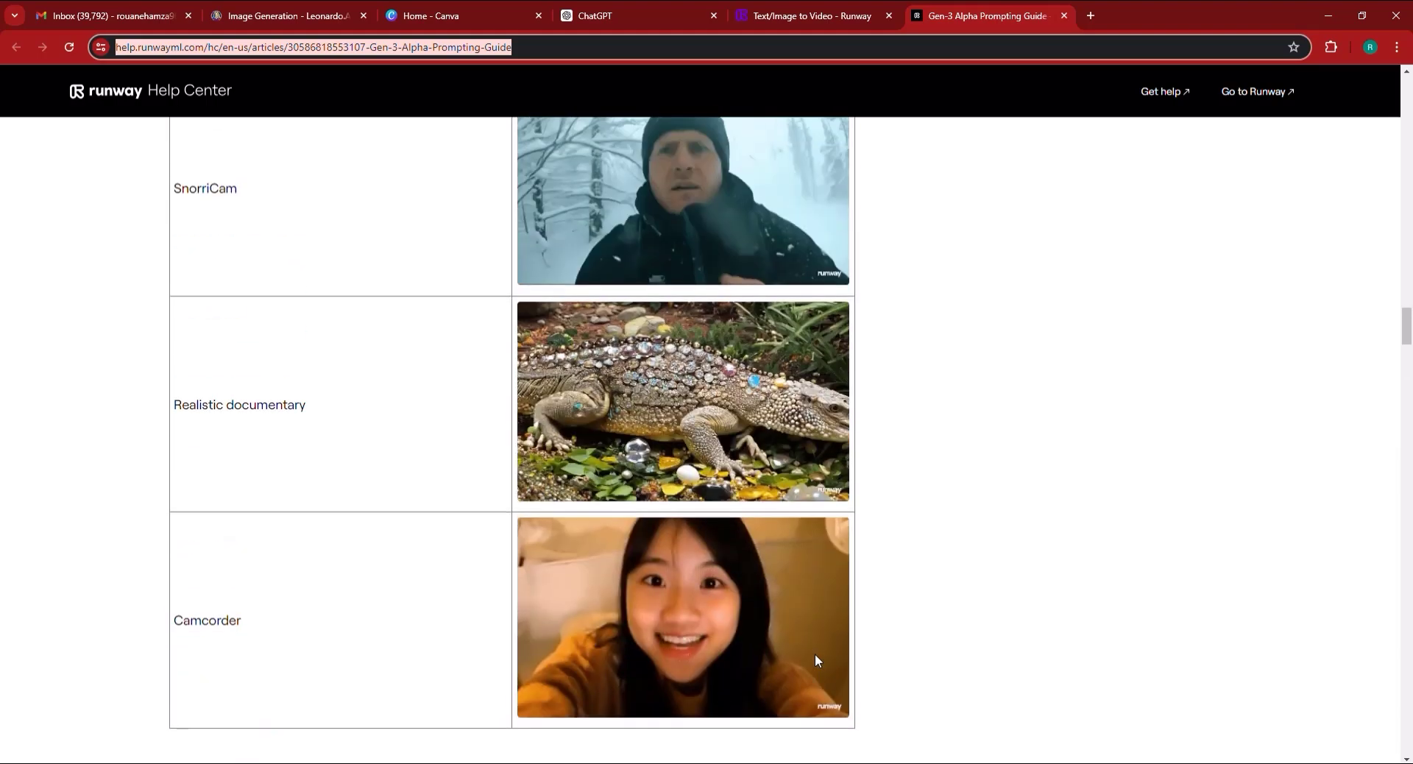
scroll(815, 660, up, 20)
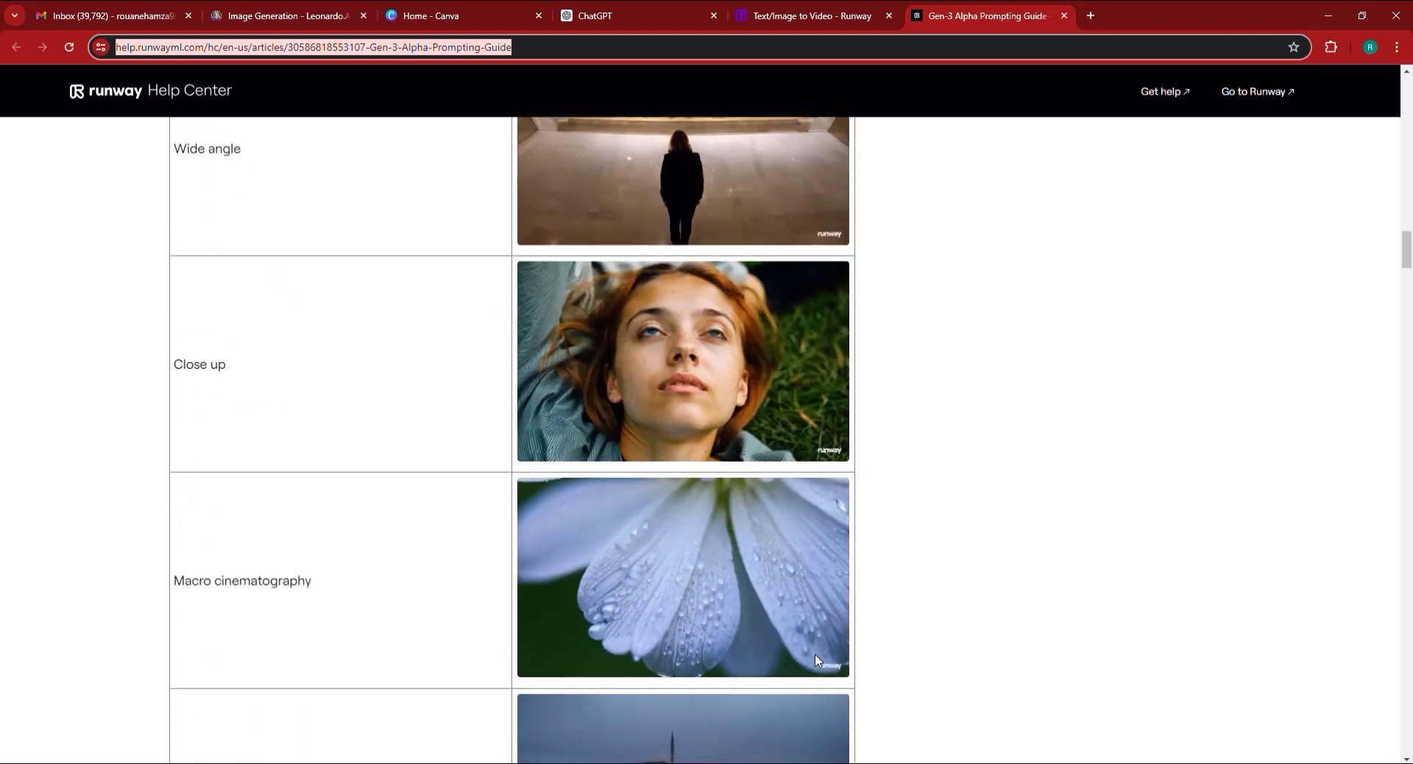
scroll(815, 660, up, 2)
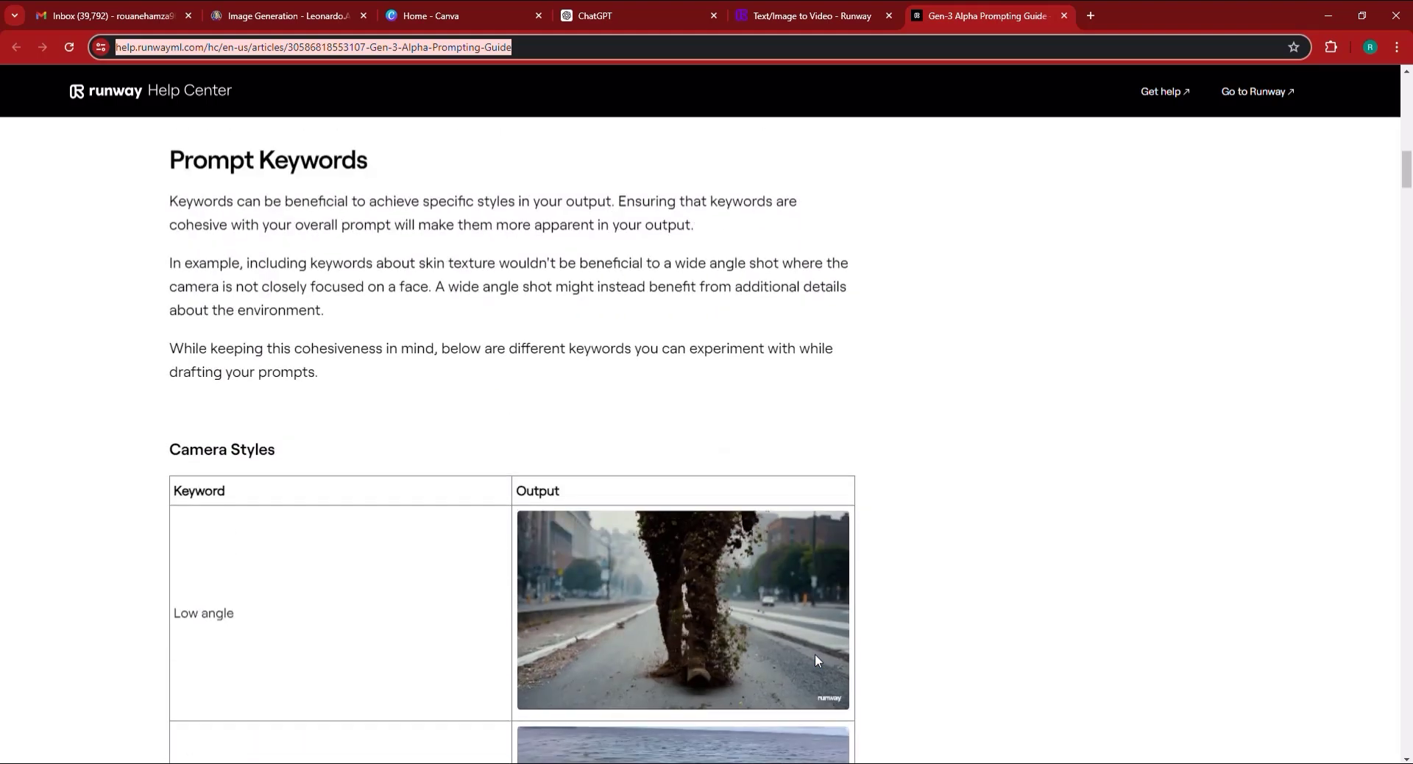
Review the guide's sample prompts and base prompt structure up to the start of the article.
scroll(815, 660, up, 3)
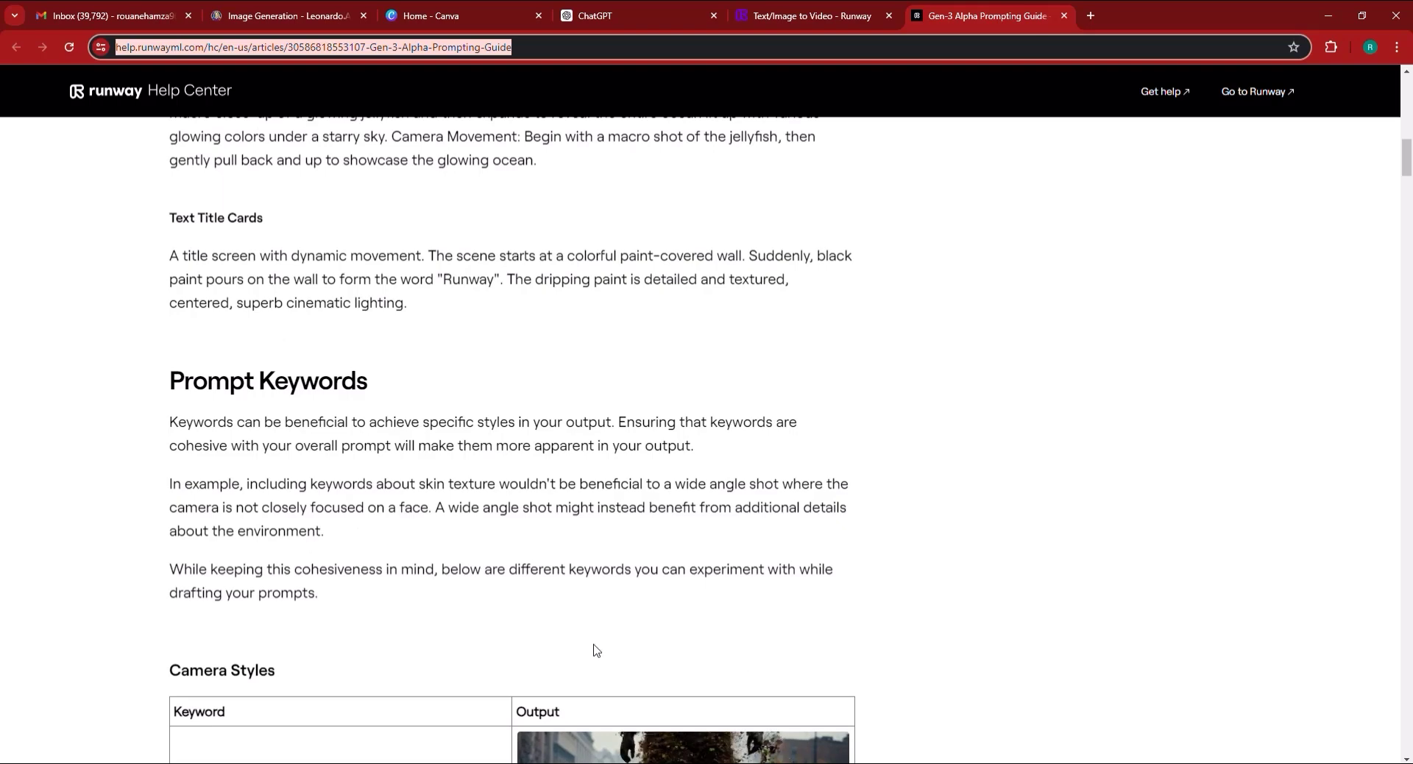
scroll(596, 648, up, 5)
scroll(597, 647, up, 2)
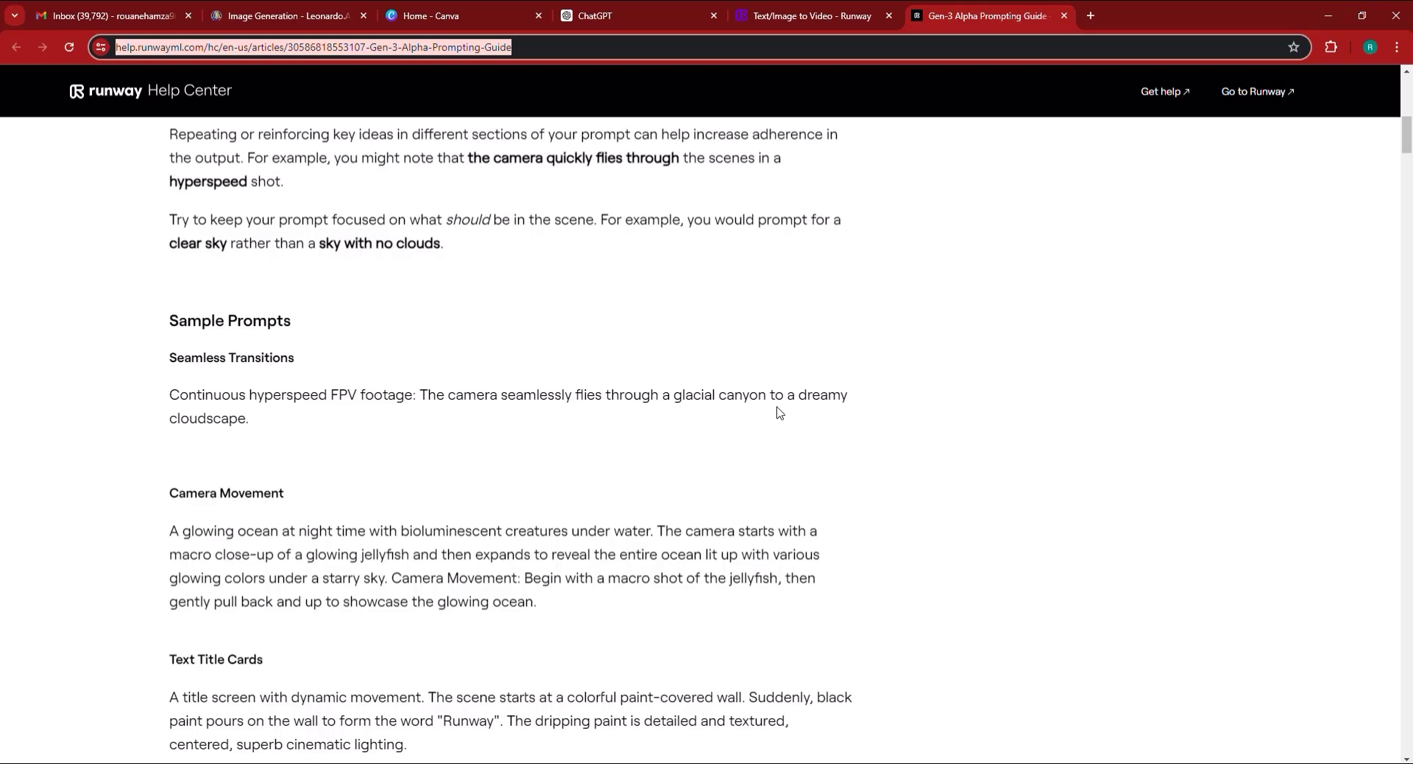
scroll(319, 443, up, 4)
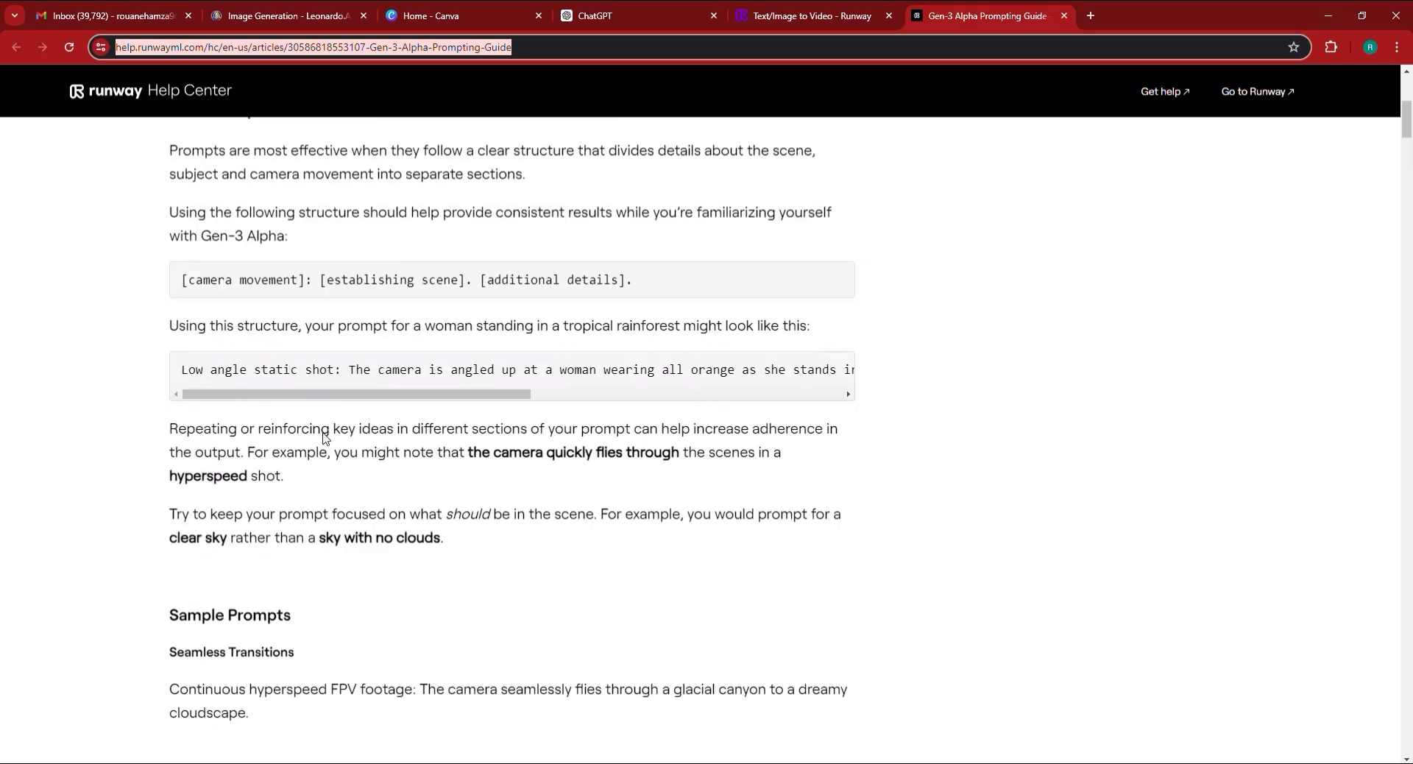
scroll(326, 439, up, 6)
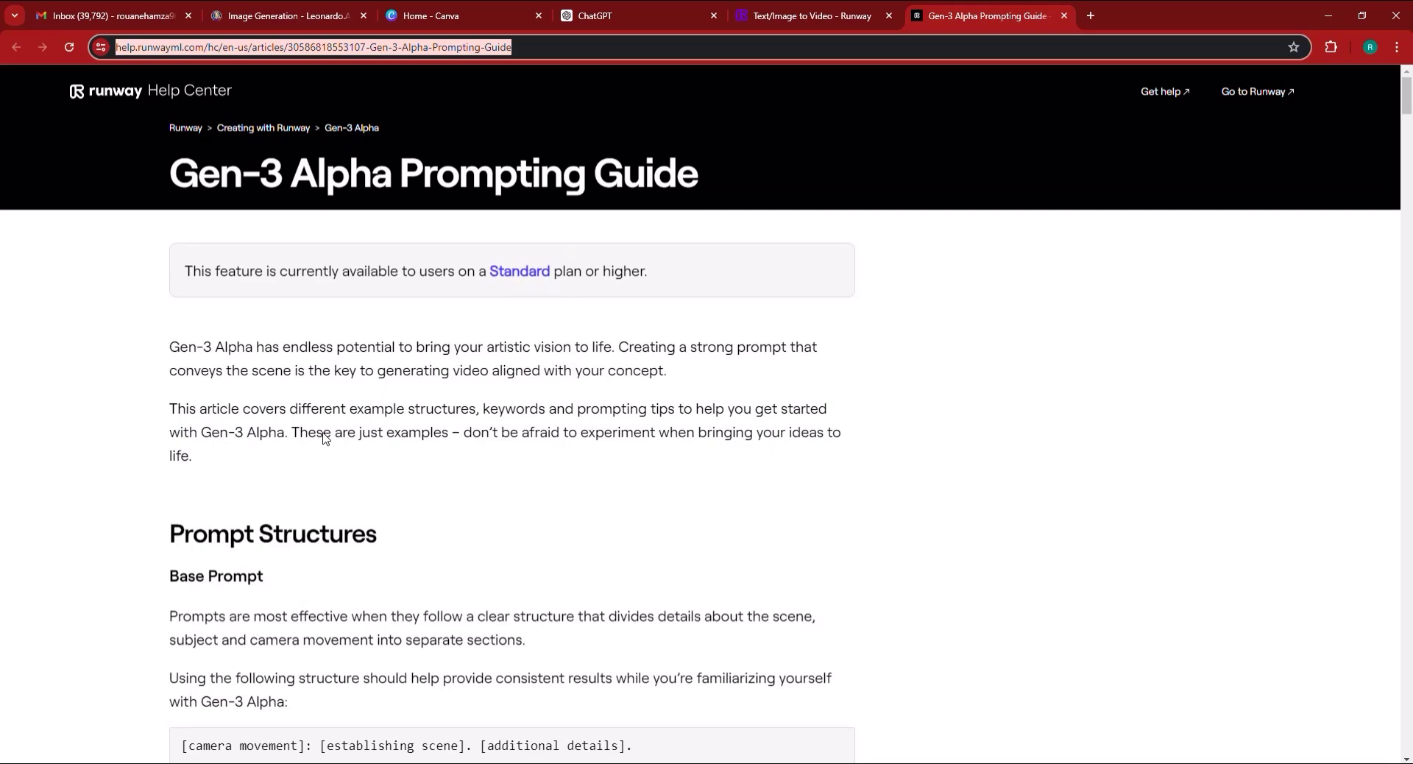
Return to Runway and play the generated video of the majestic tiger in the snow in full screen.
key(ctrl+shift+Tab)
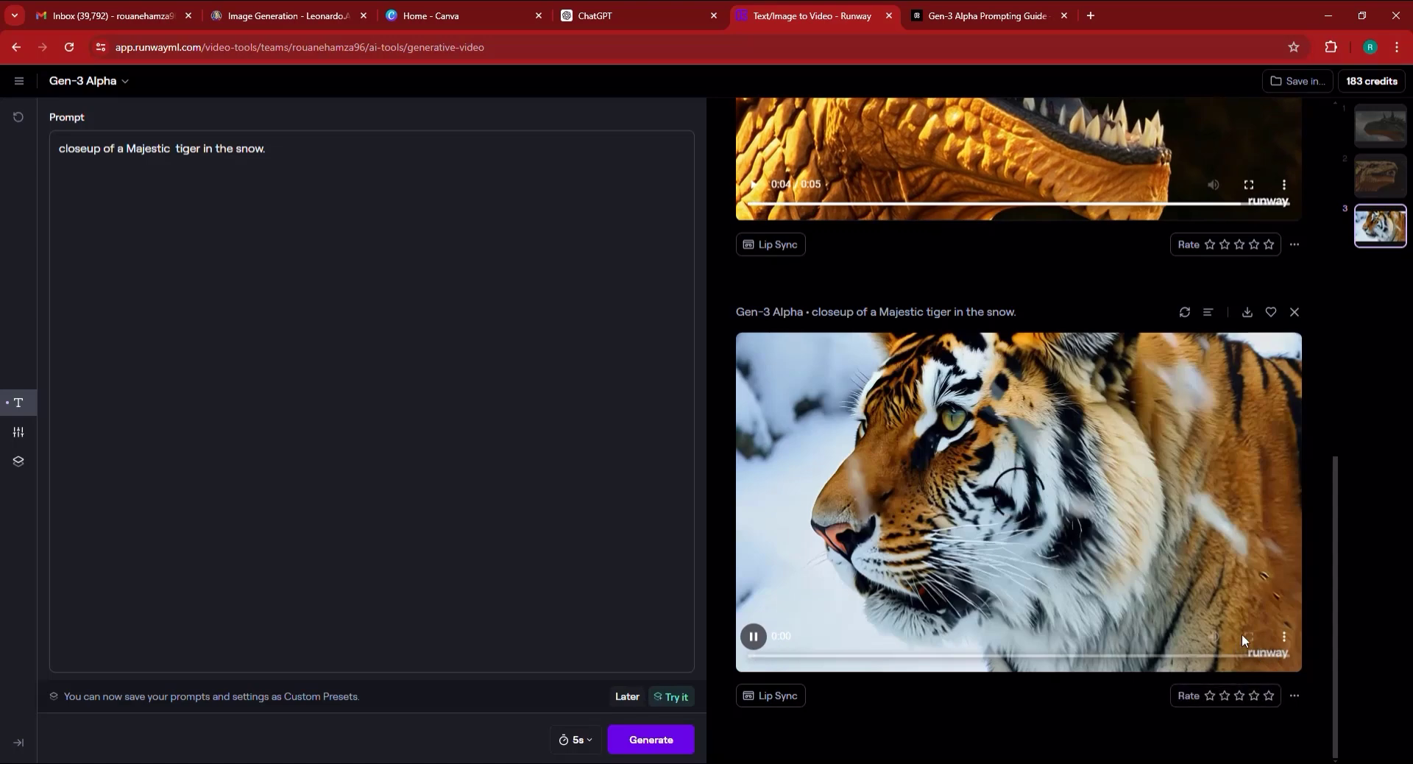
click(1249, 638)
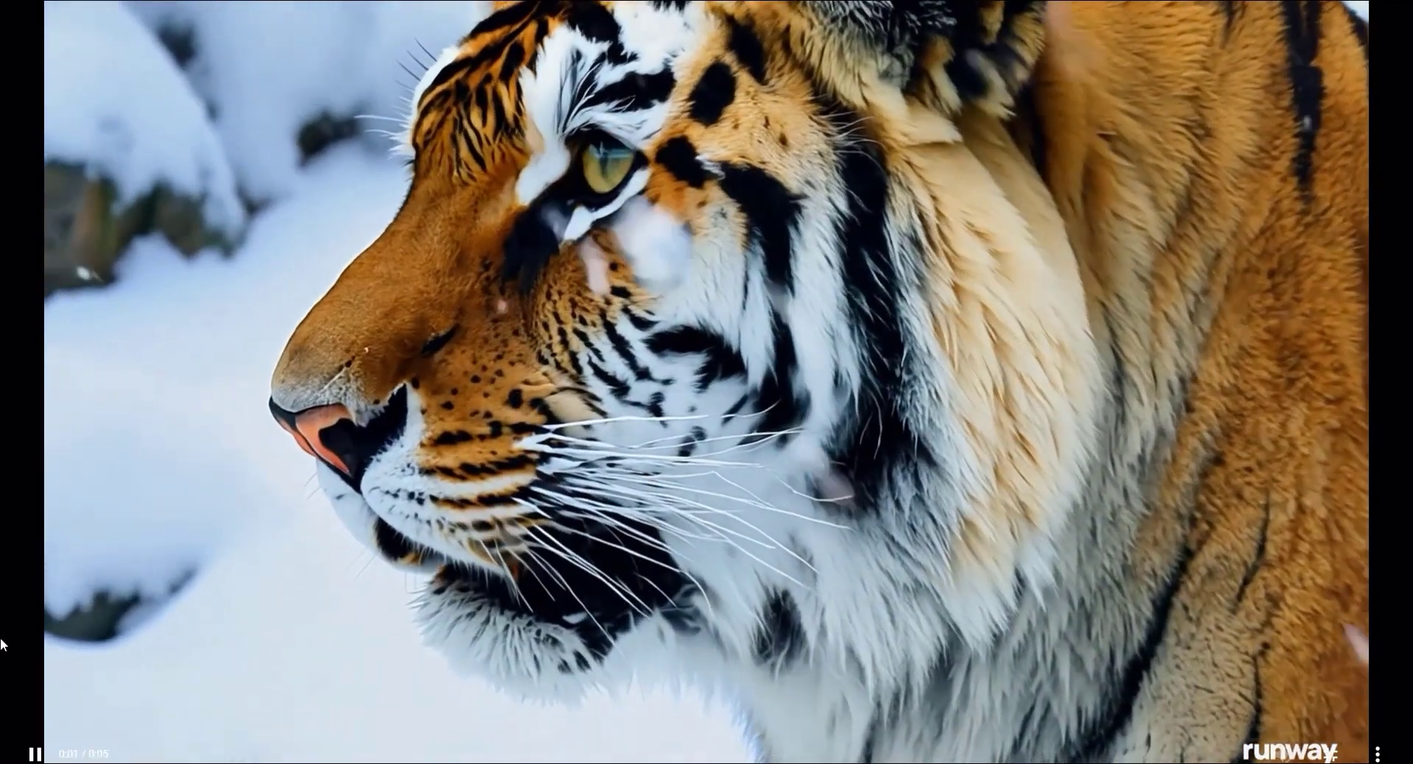
key(space)
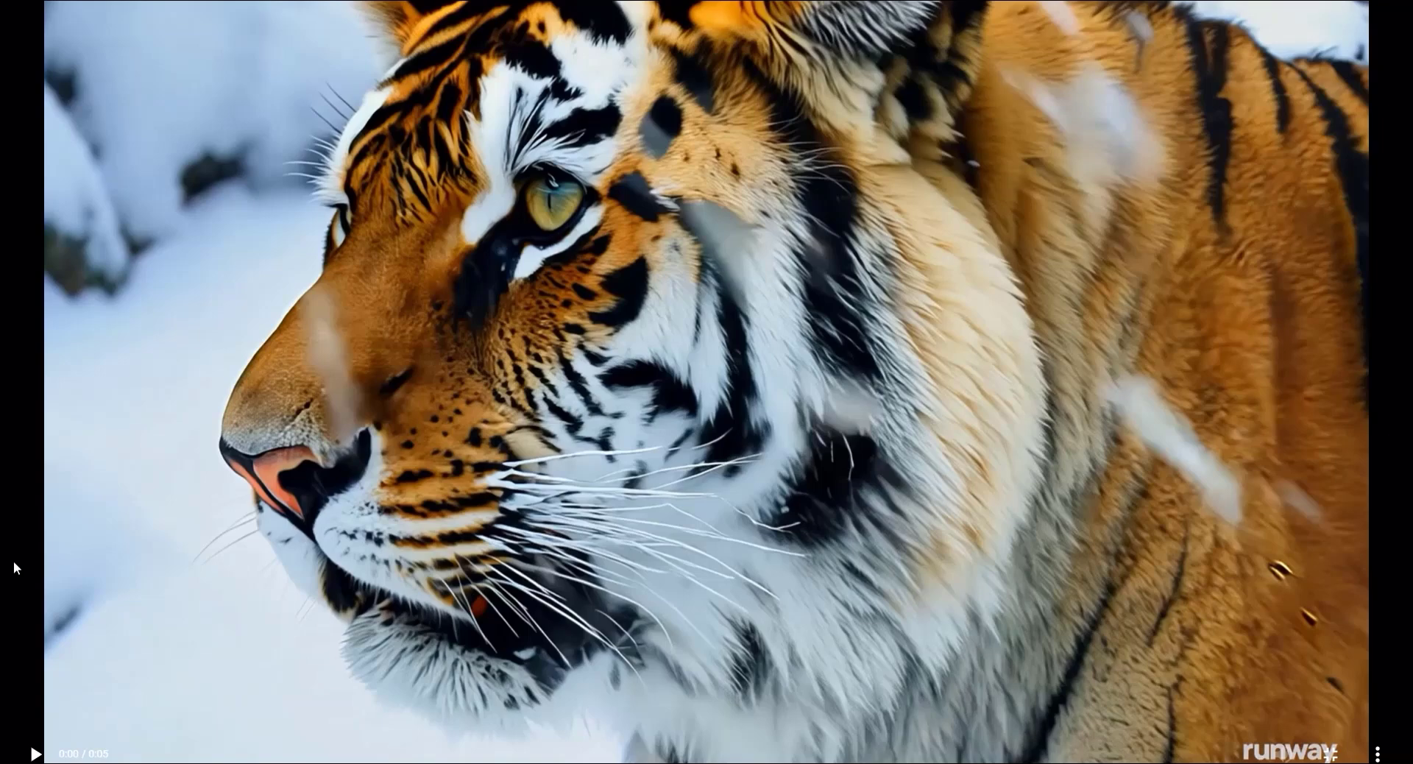
key(Escape)
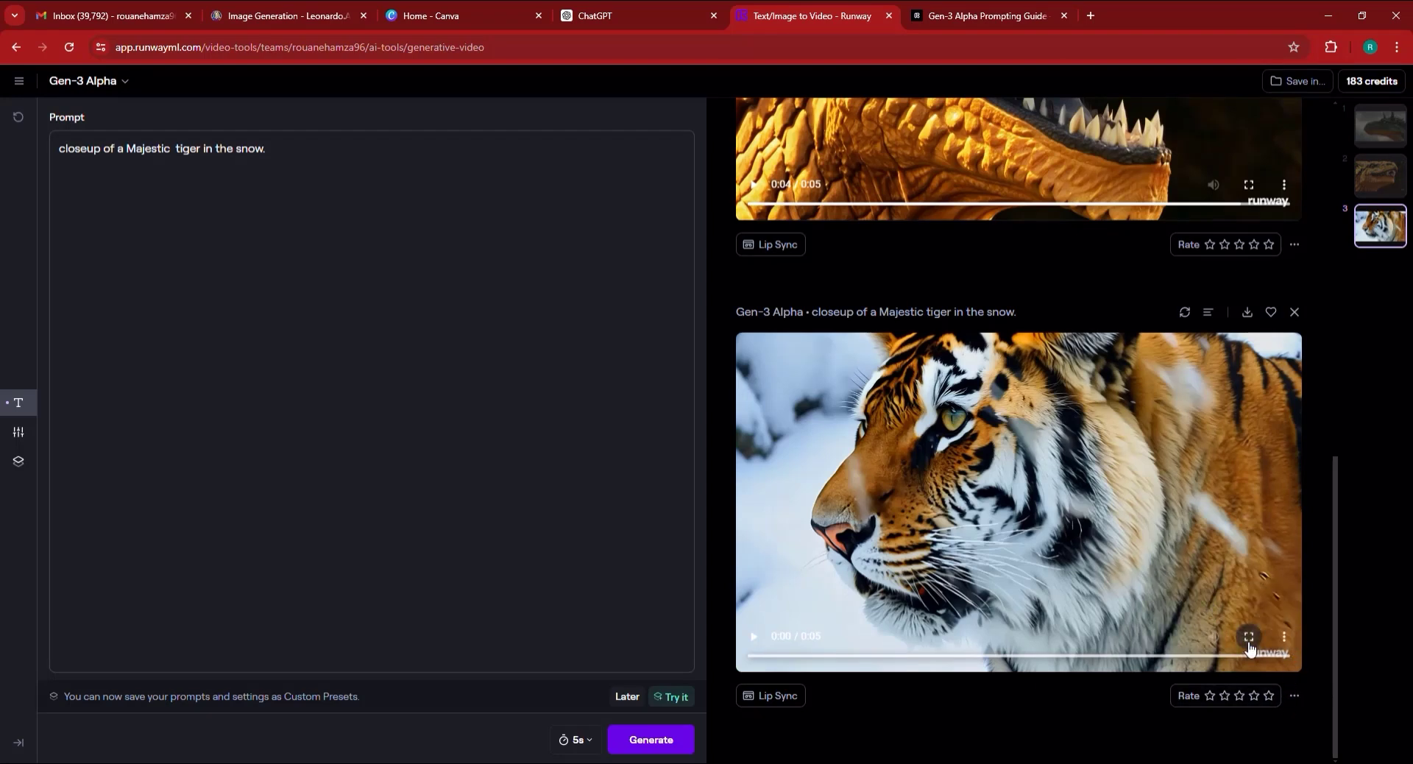
key(f)
click(33, 756)
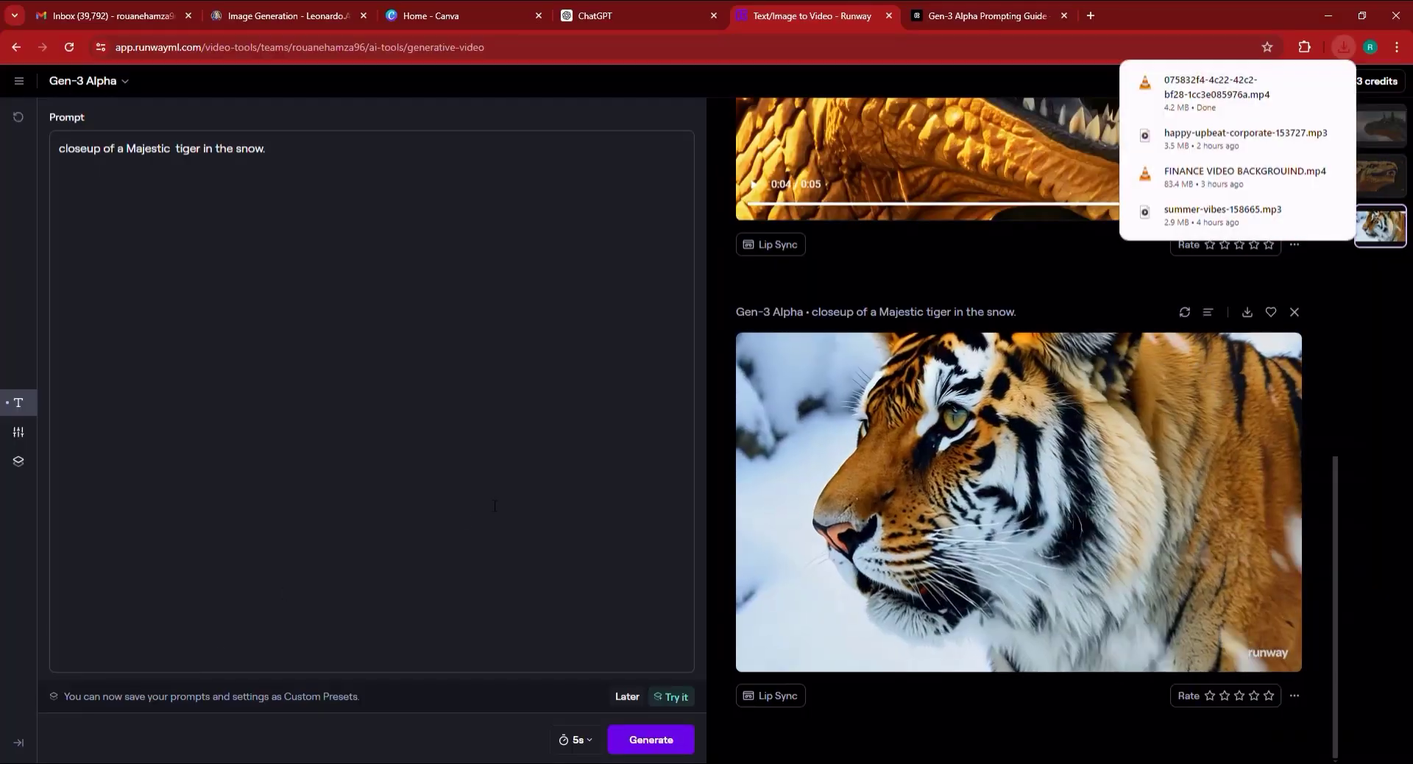
Change the prompt to "closeup of a Majestic black wolf in the snow." and generate the video.
double_click(197, 156)
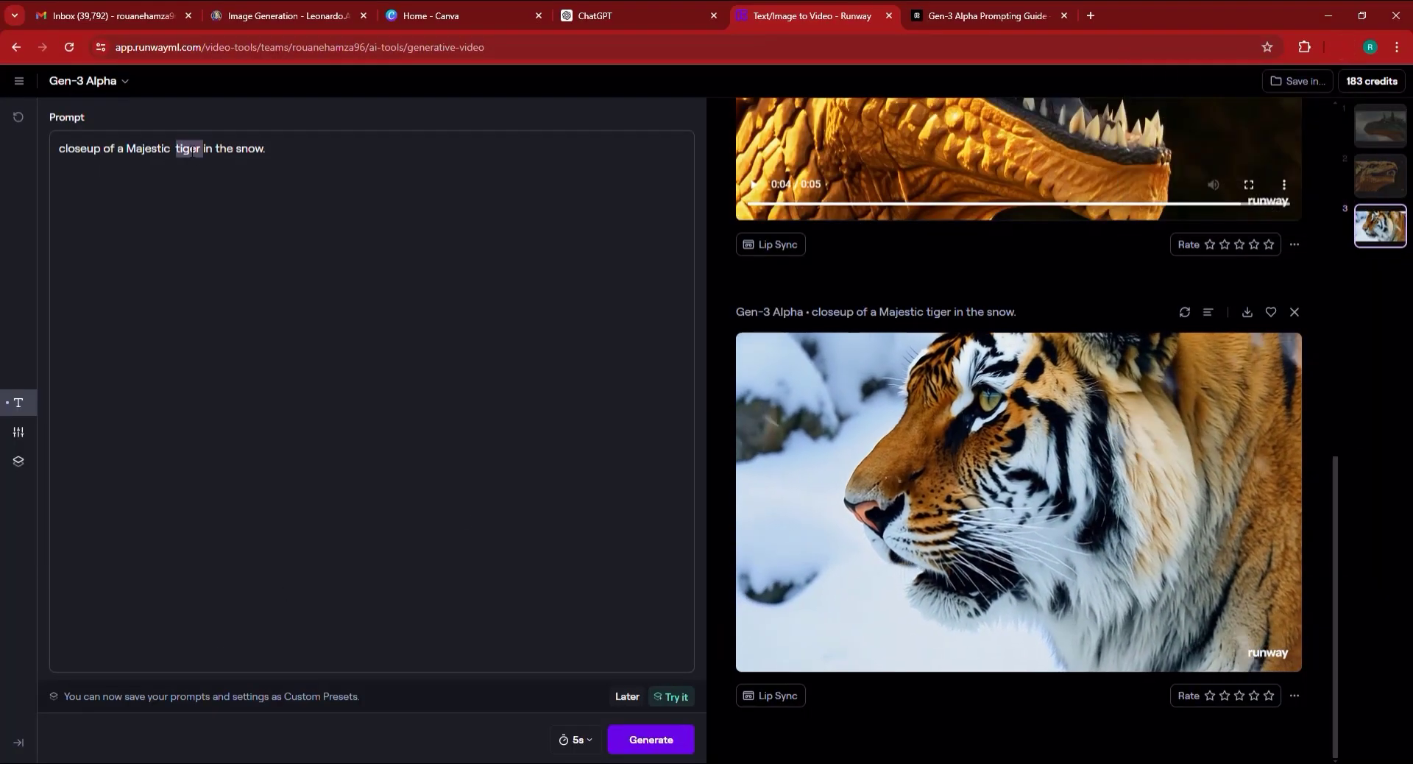
text(WOLF)
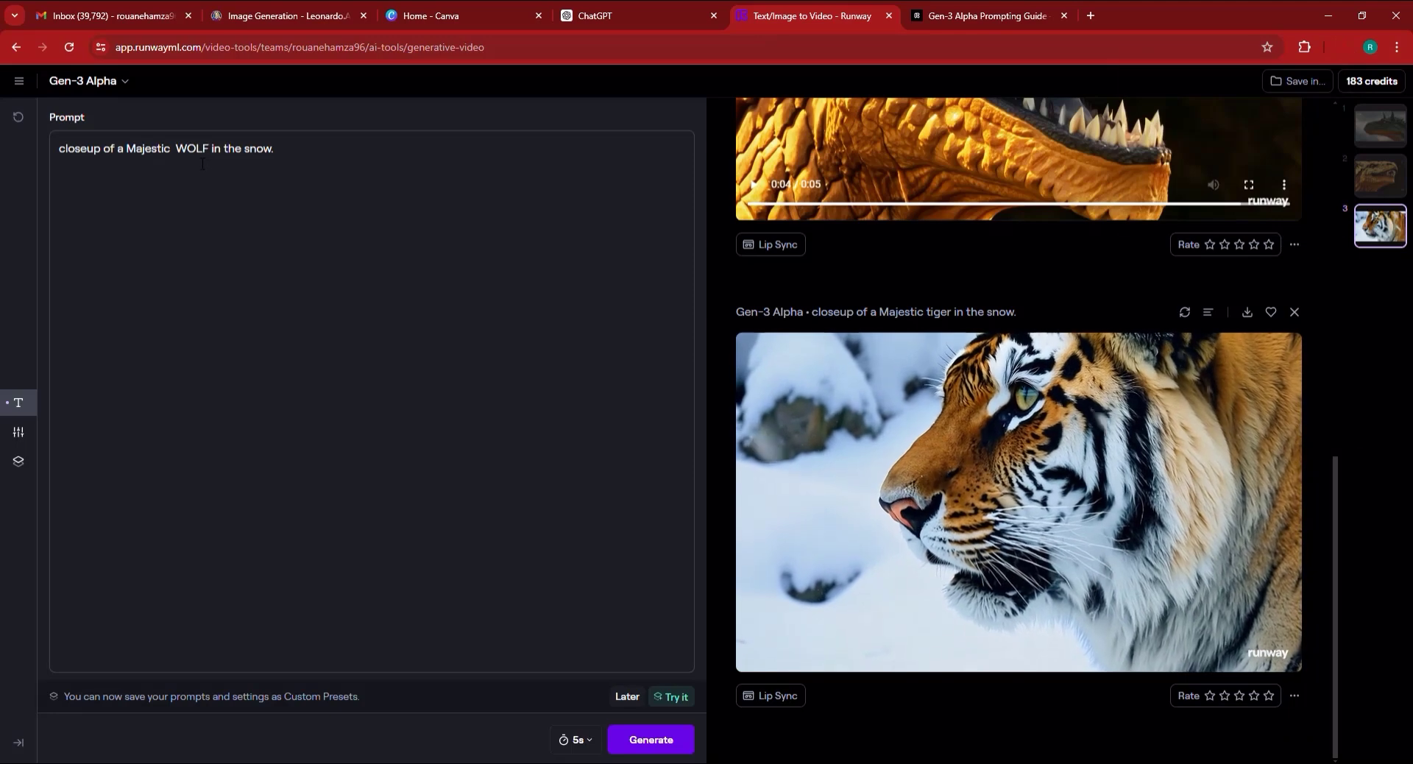
double_click(193, 149)
text(black wold)
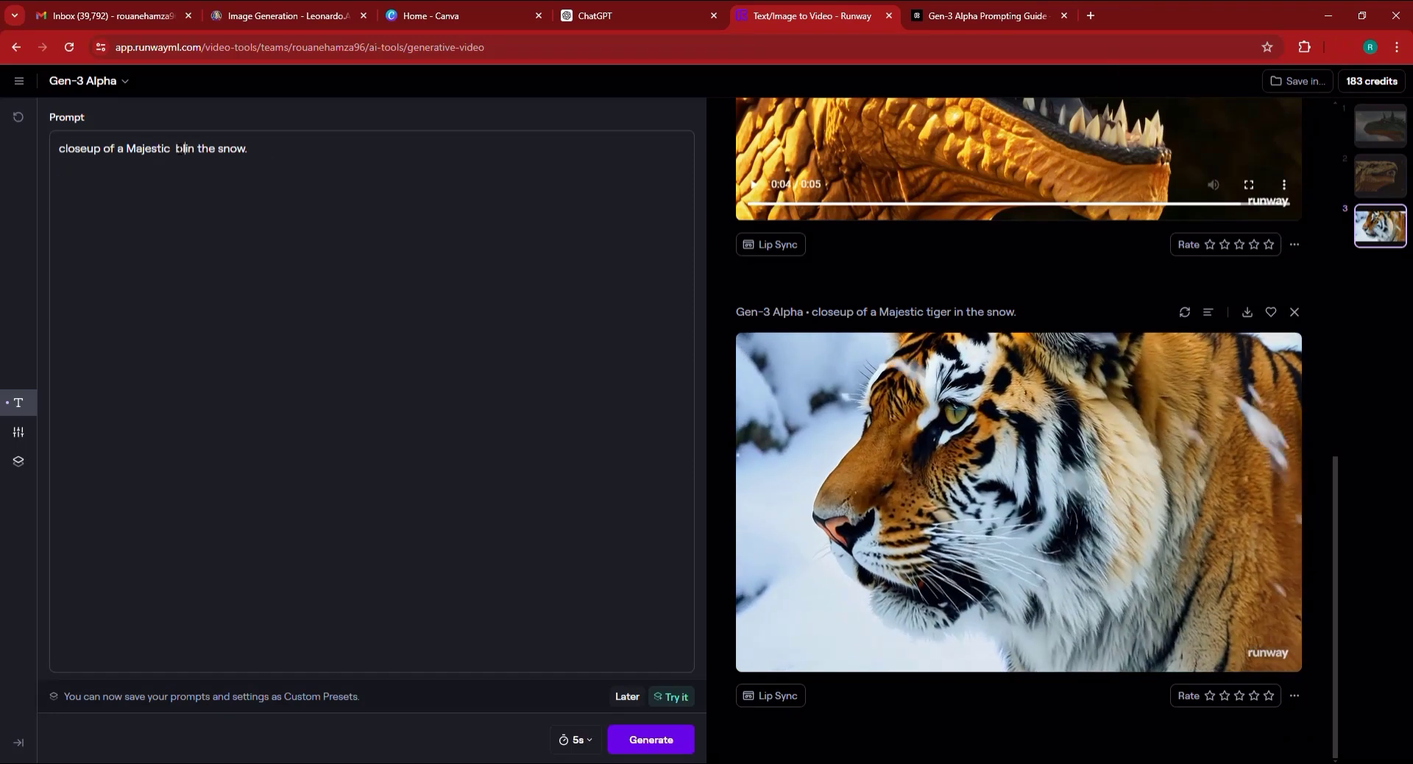
key(BackSpace)
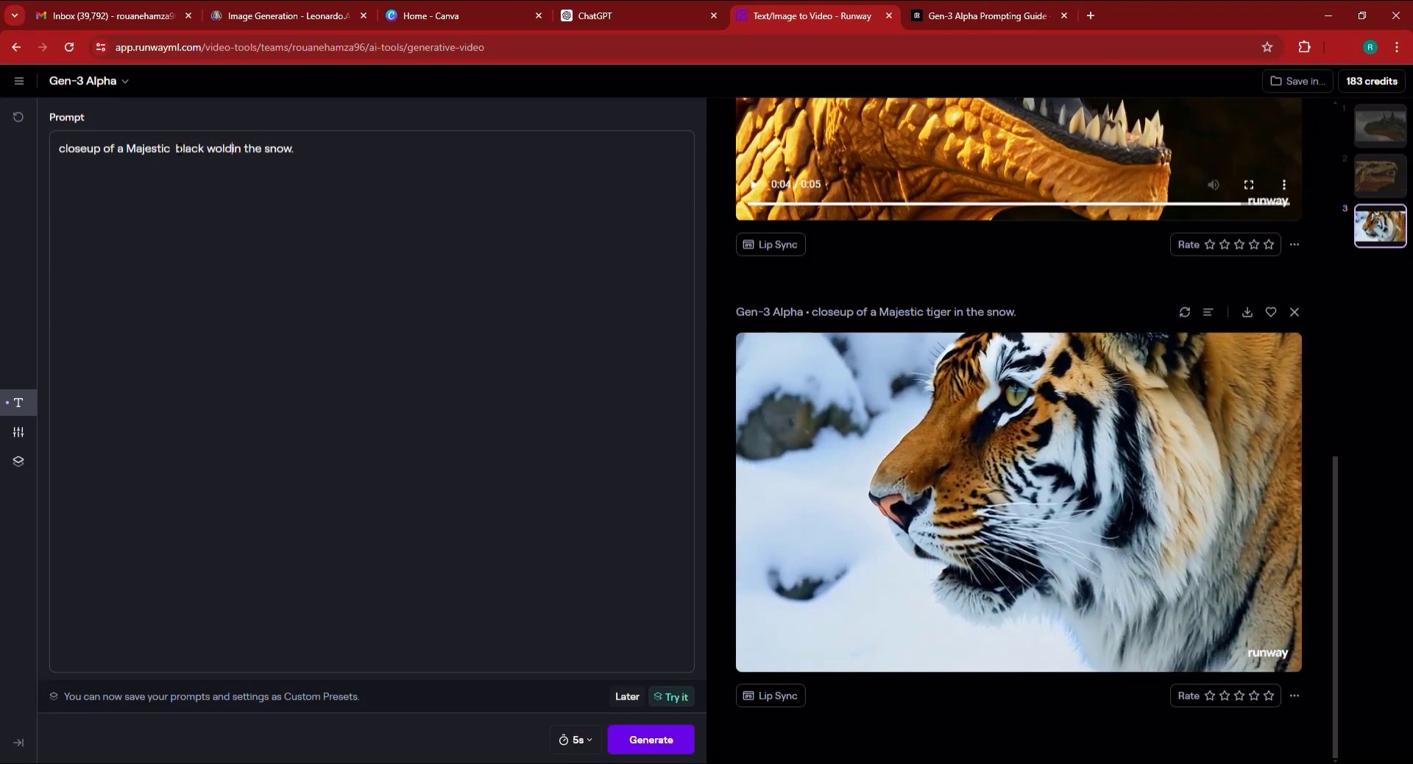
text(f)
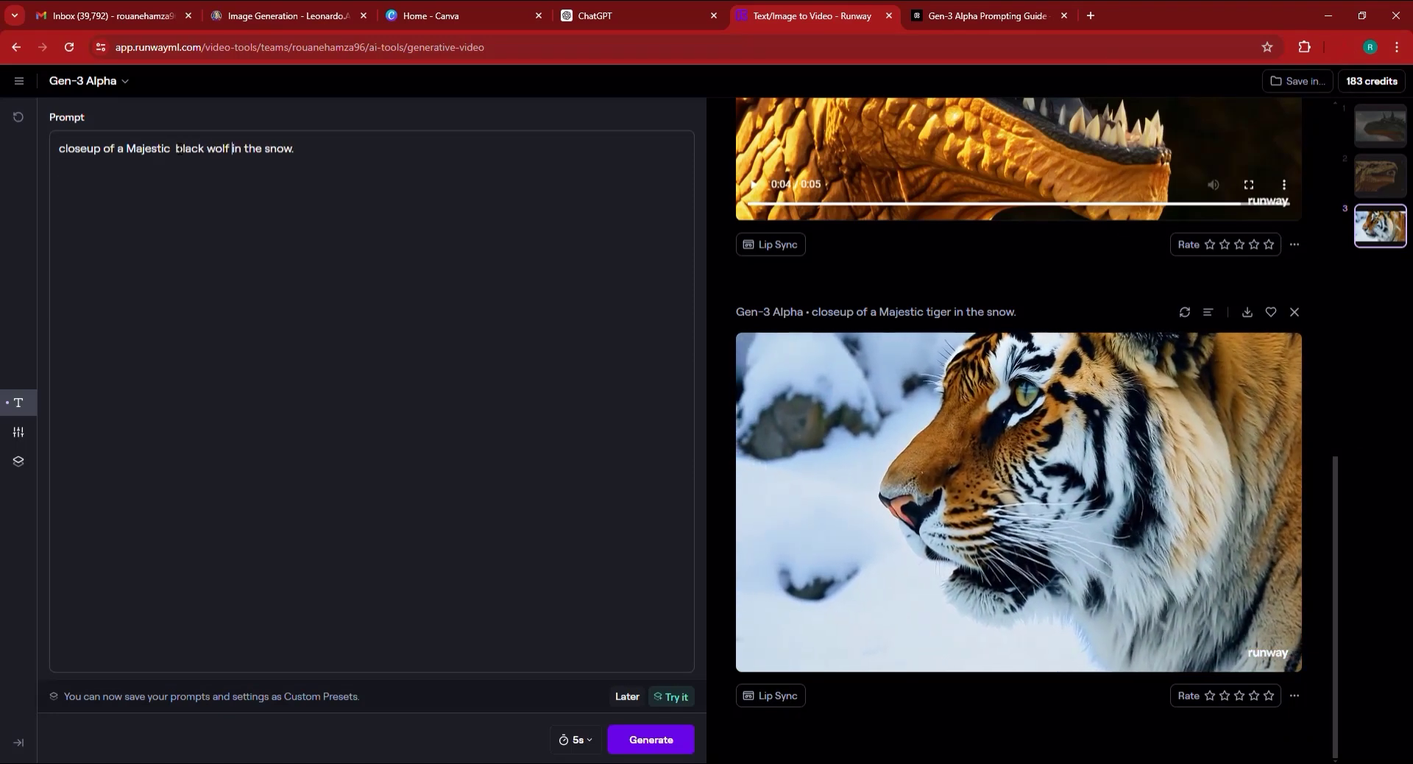
click(649, 740)
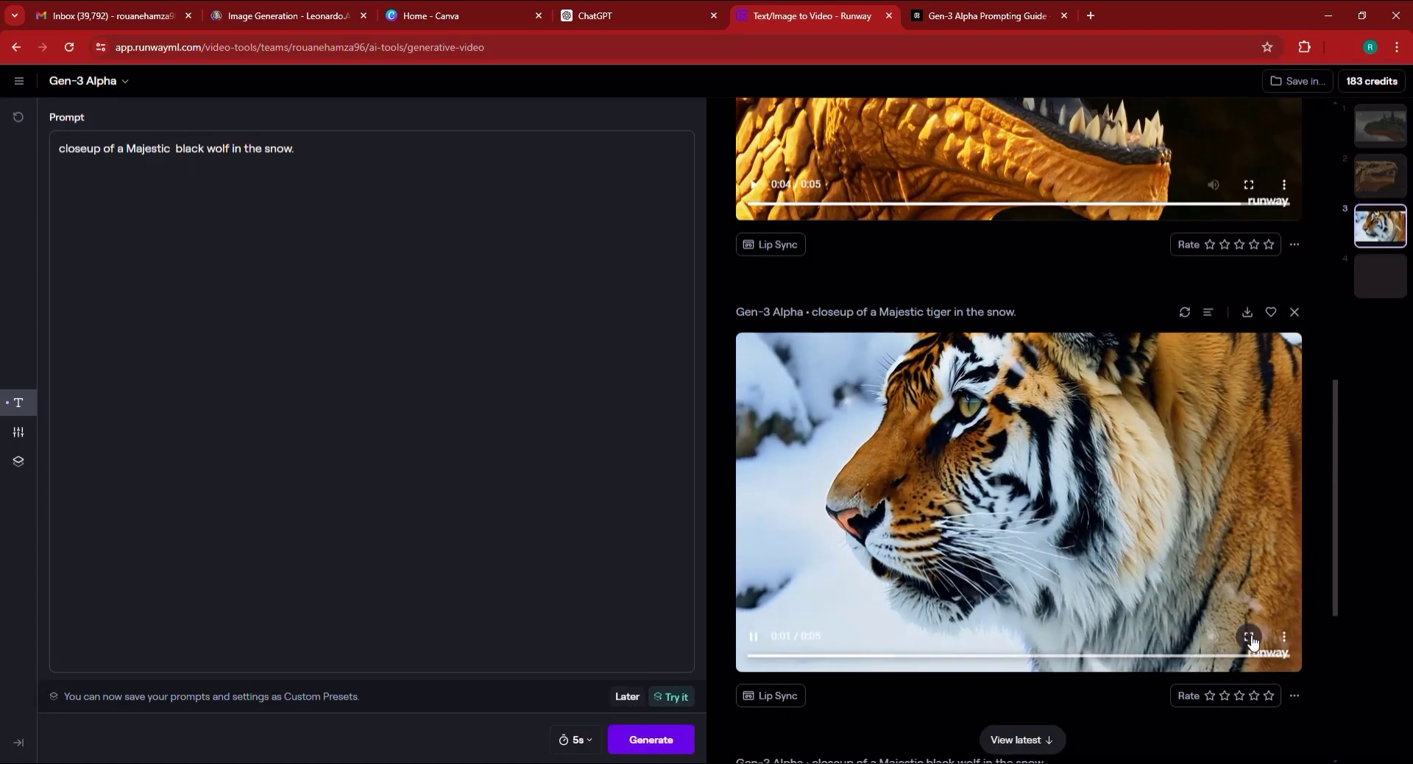
Play the tiger video in full screen and look over the earlier results and the wolf video's generation progress.
click(1250, 639)
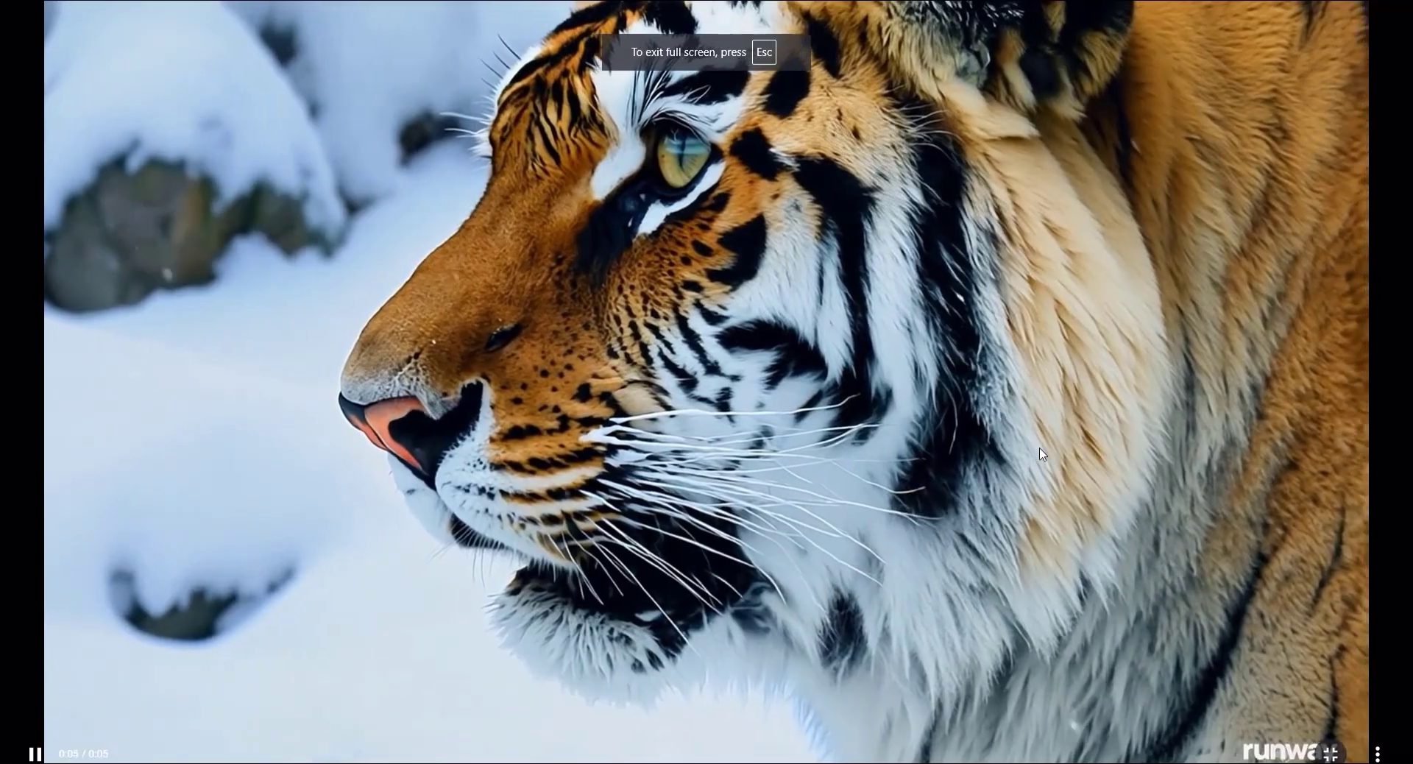
key(Escape)
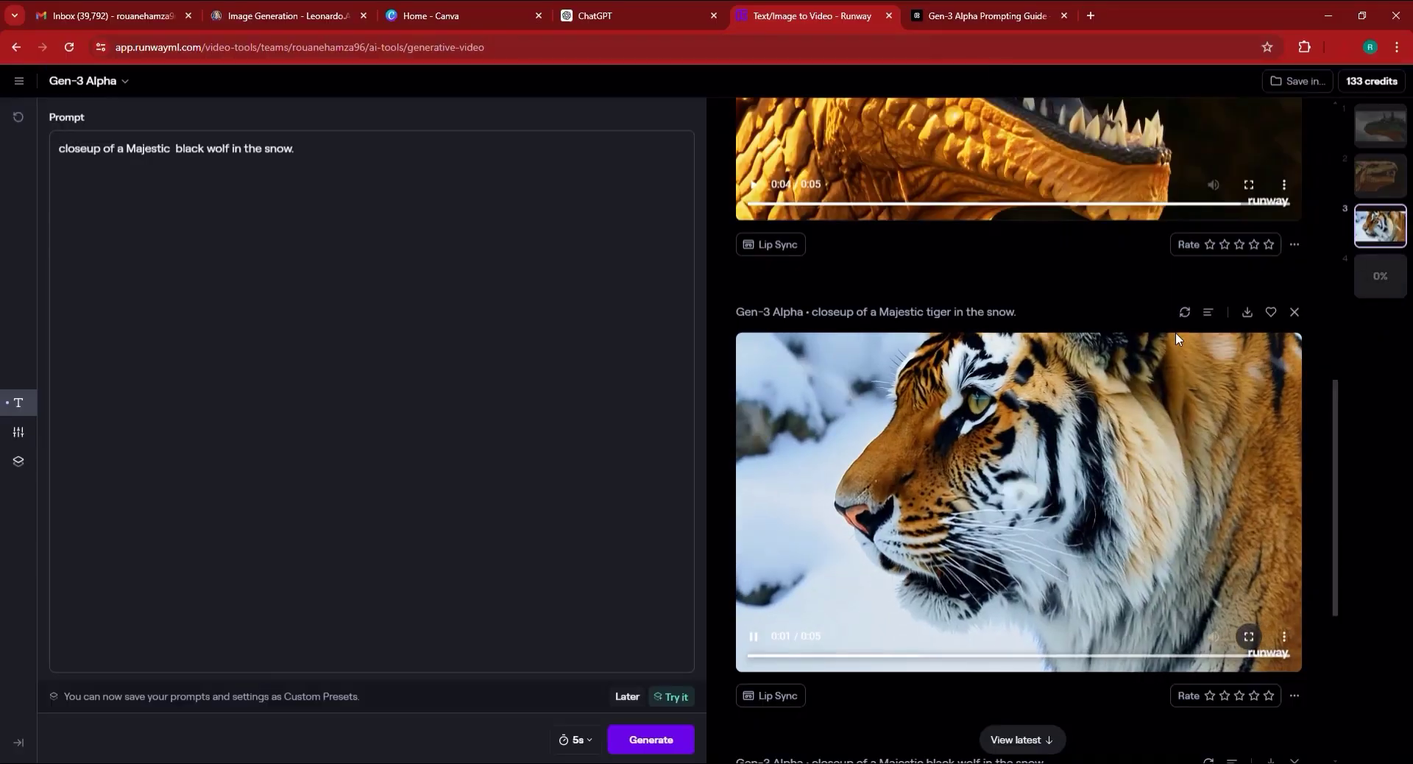
scroll(1177, 334, up, 4)
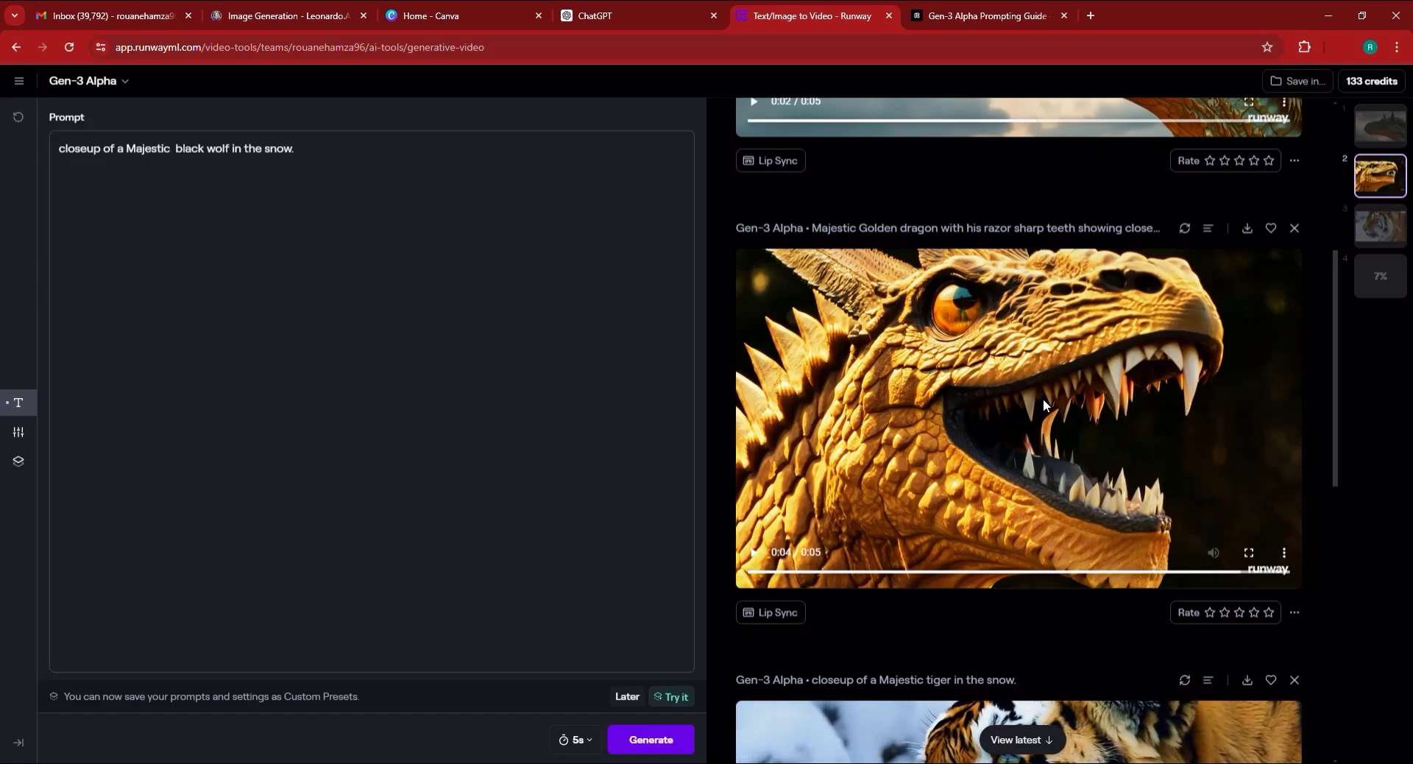
scroll(1044, 404, down, 10)
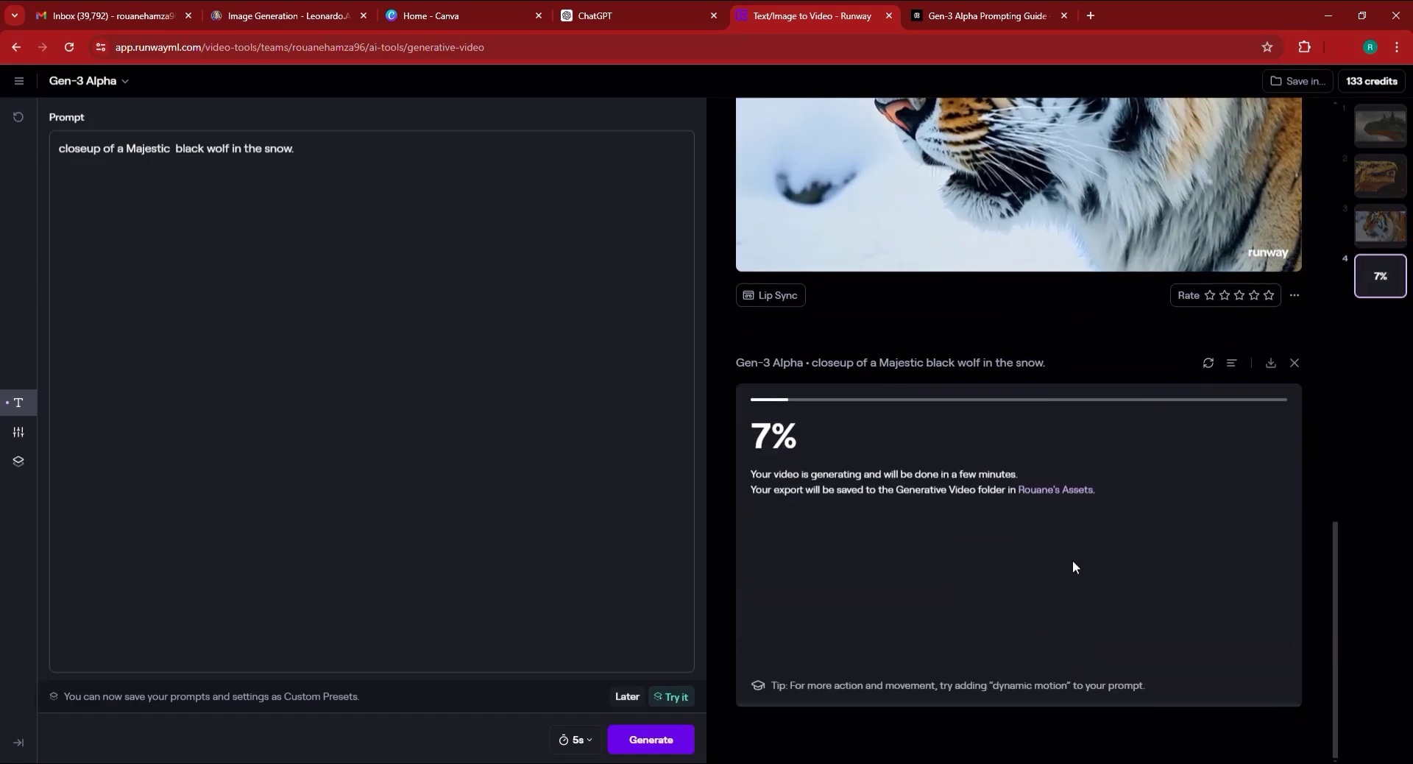
scroll(1076, 567, up, 6)
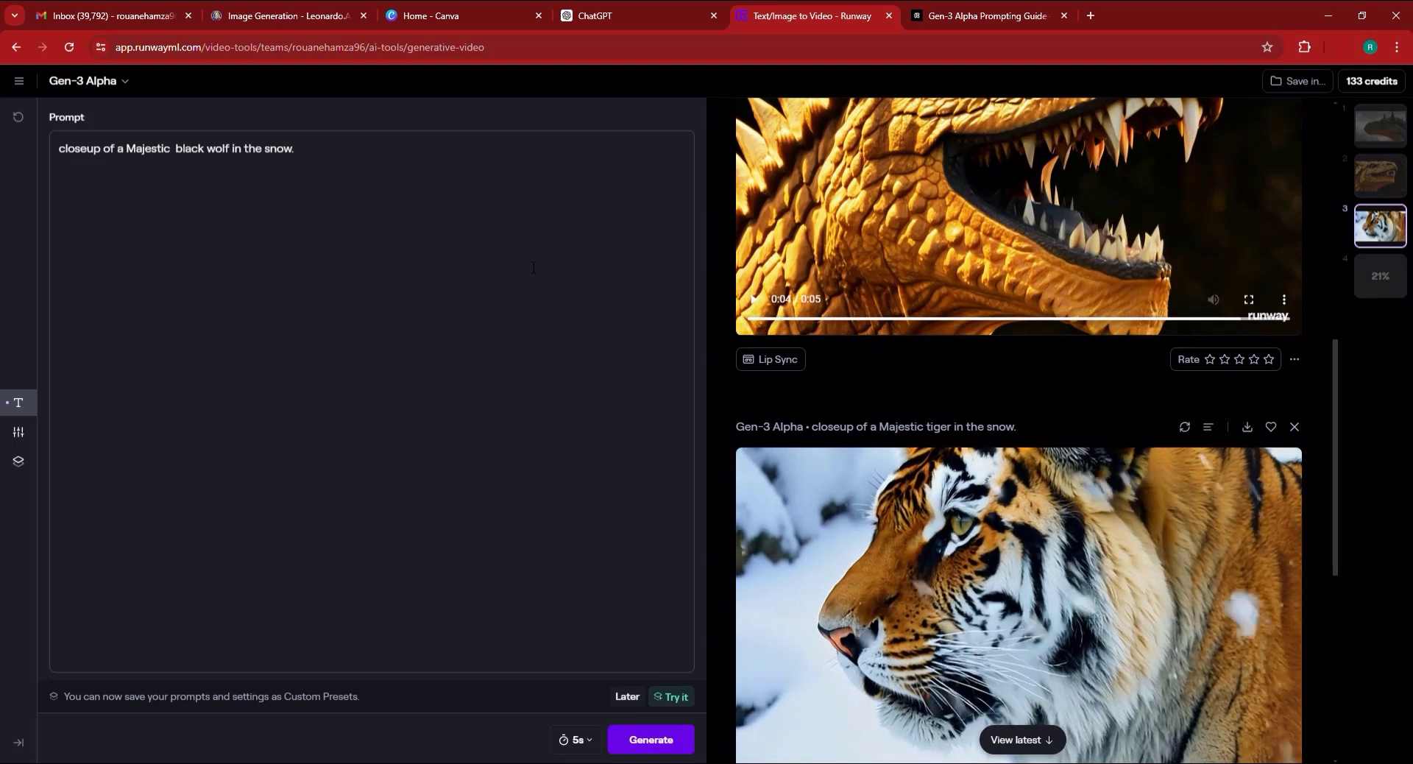
Replace the prompt with "Closeup of a Majestic Black Dragon" and generate the video.
triple_click(295, 148)
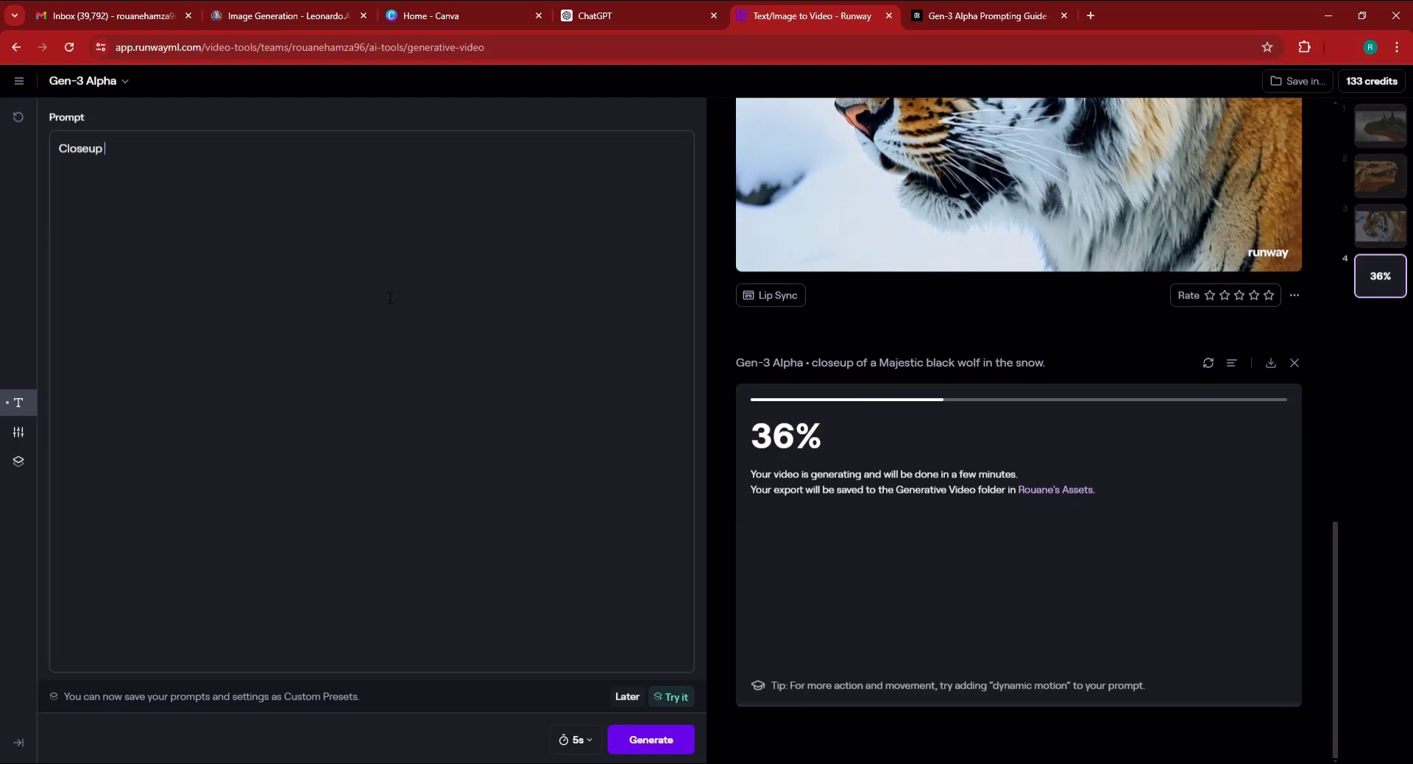
text(Closeup of a Majestic)
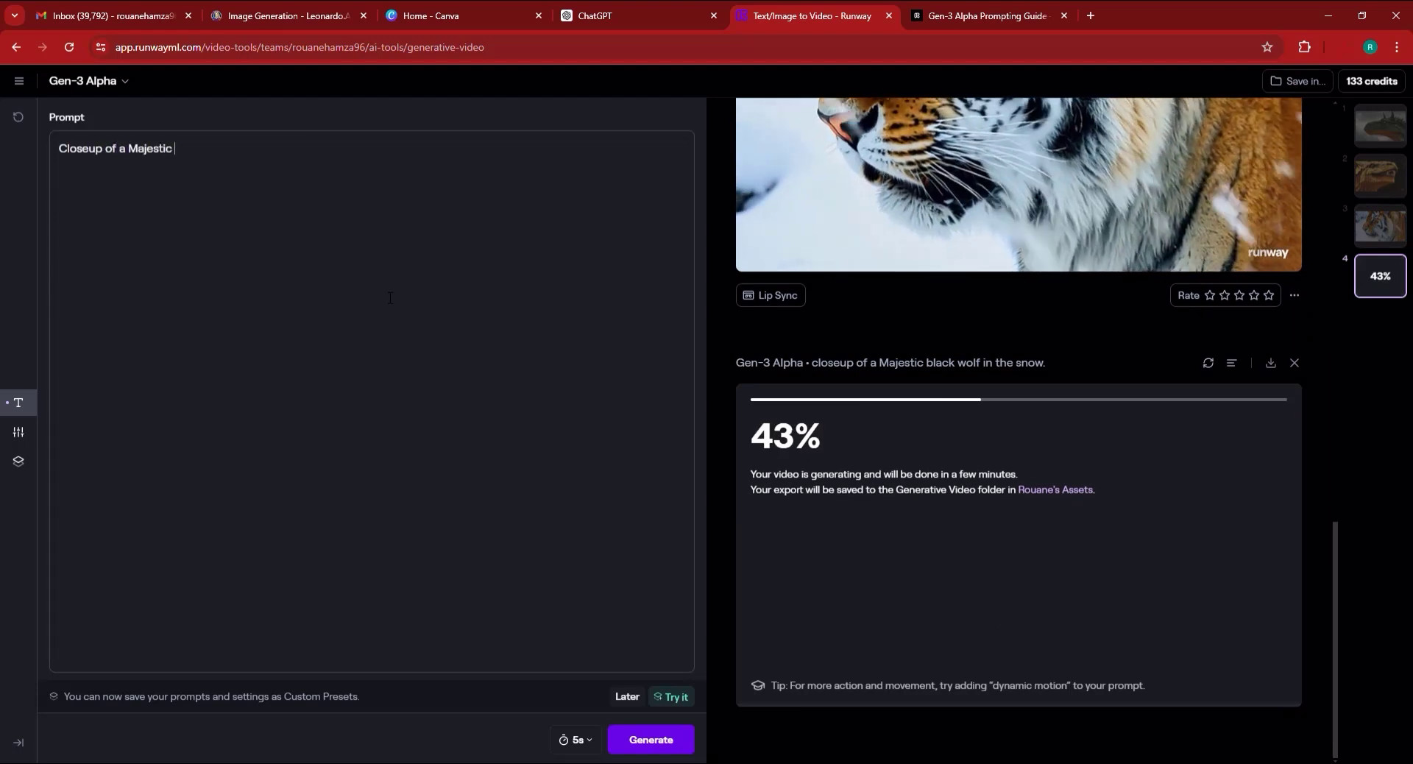
text( Blck)
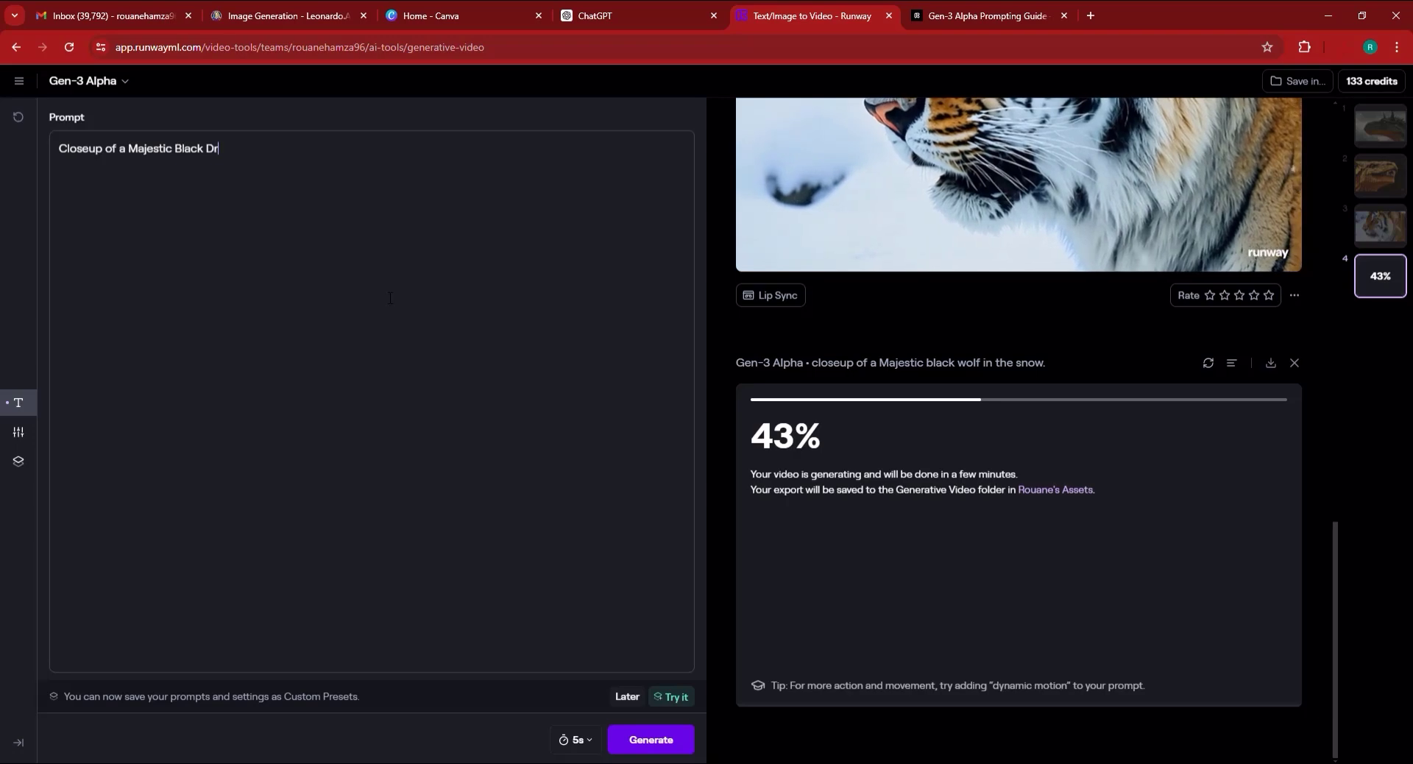
Check on the black wolf video's generation and play the finished clip in full screen.
scroll(1304, 427, up, 3)
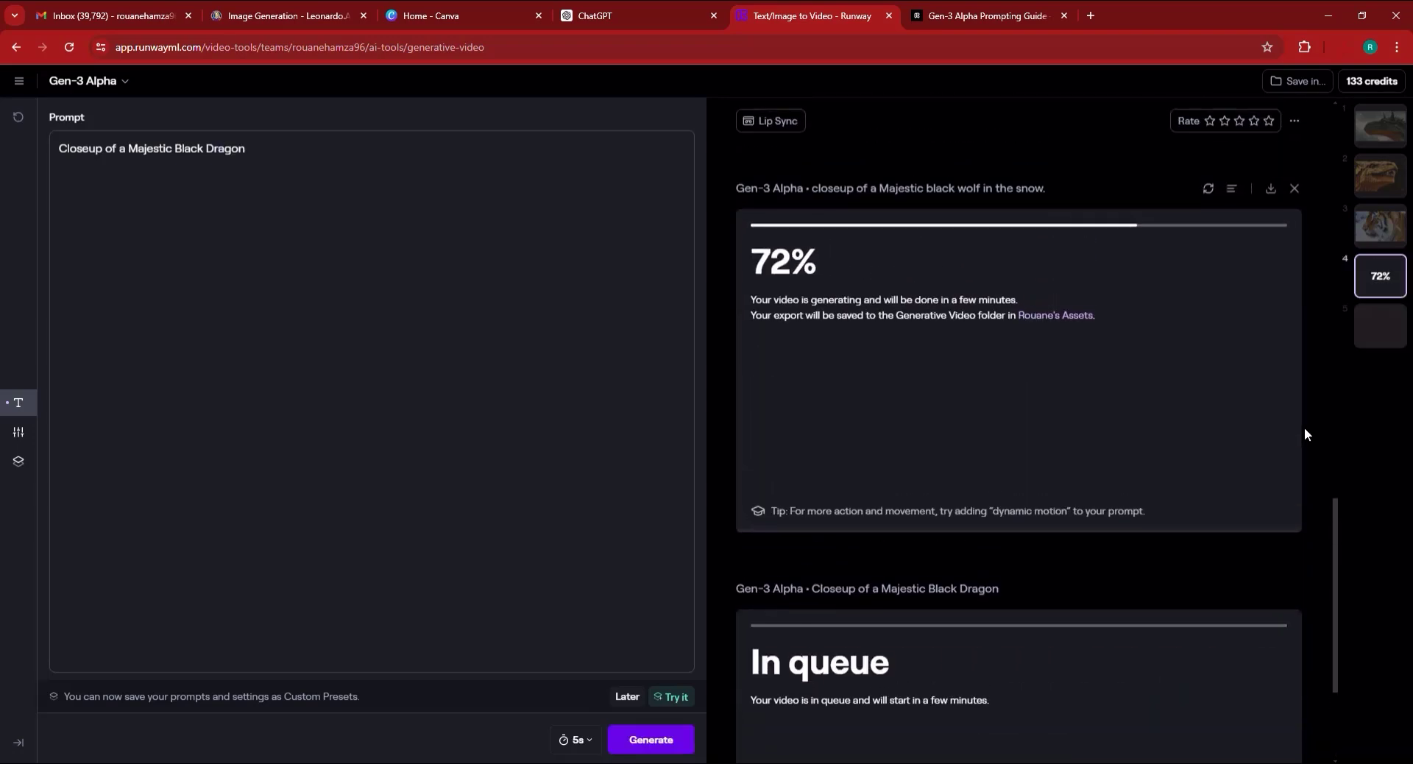
scroll(1304, 427, up, 1)
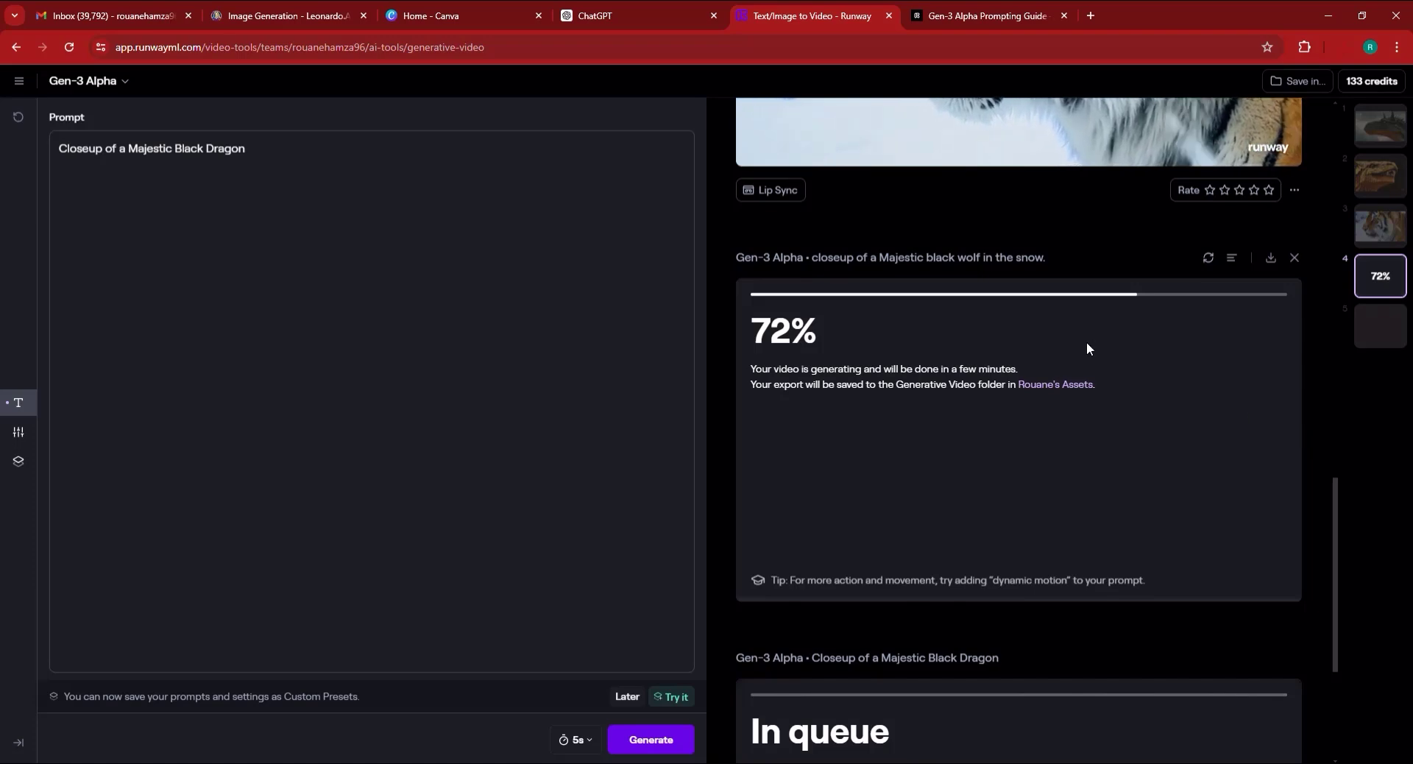
scroll(962, 492, up, 2)
scroll(961, 492, down, 4)
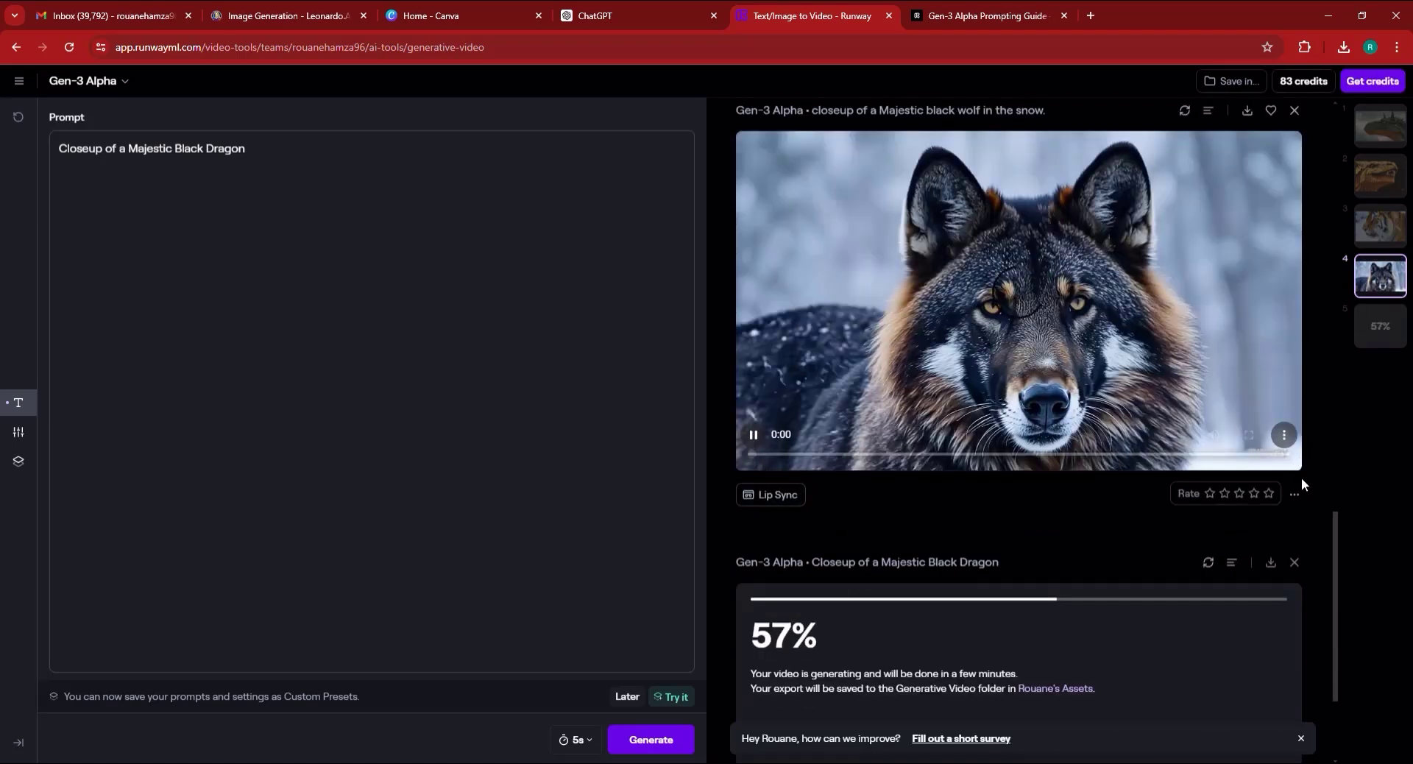
click(1249, 435)
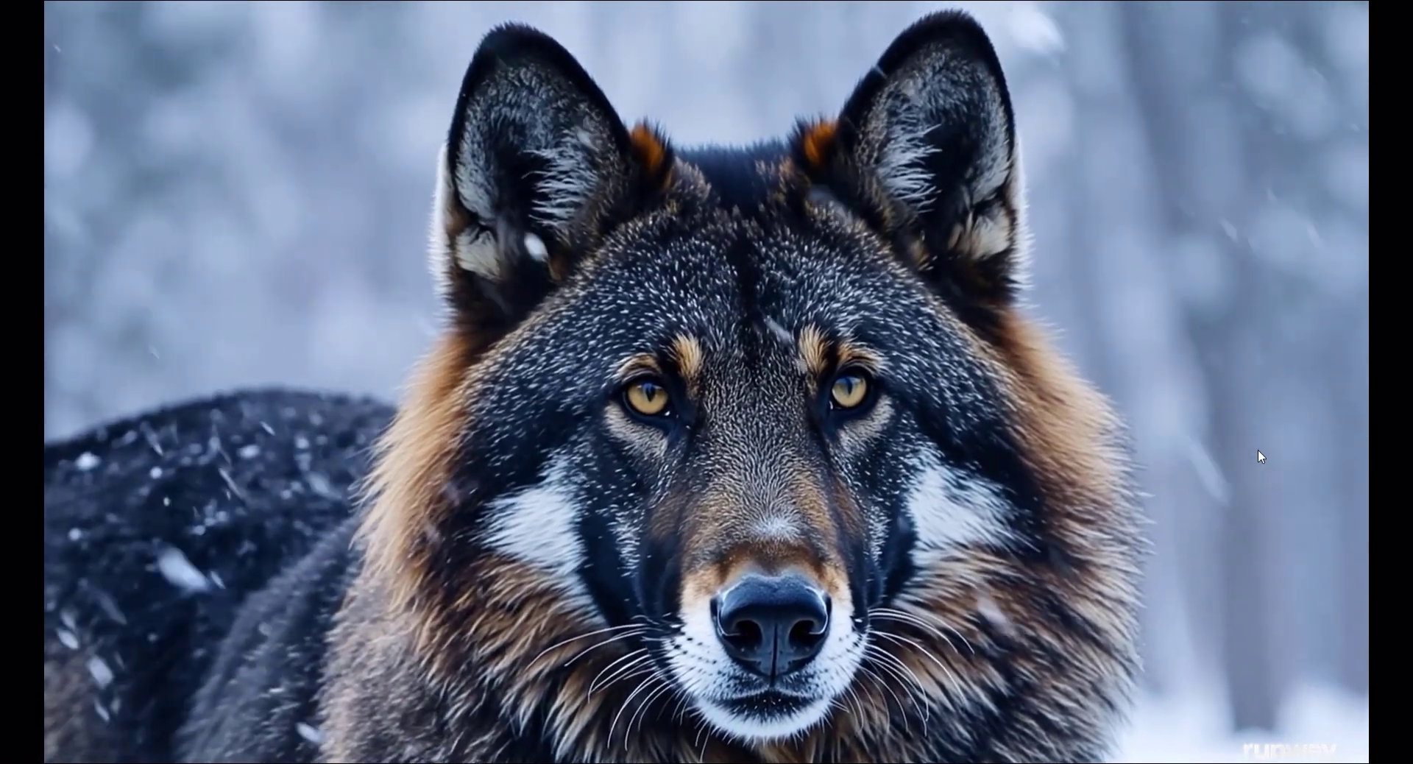
key(Escape)
click(1250, 434)
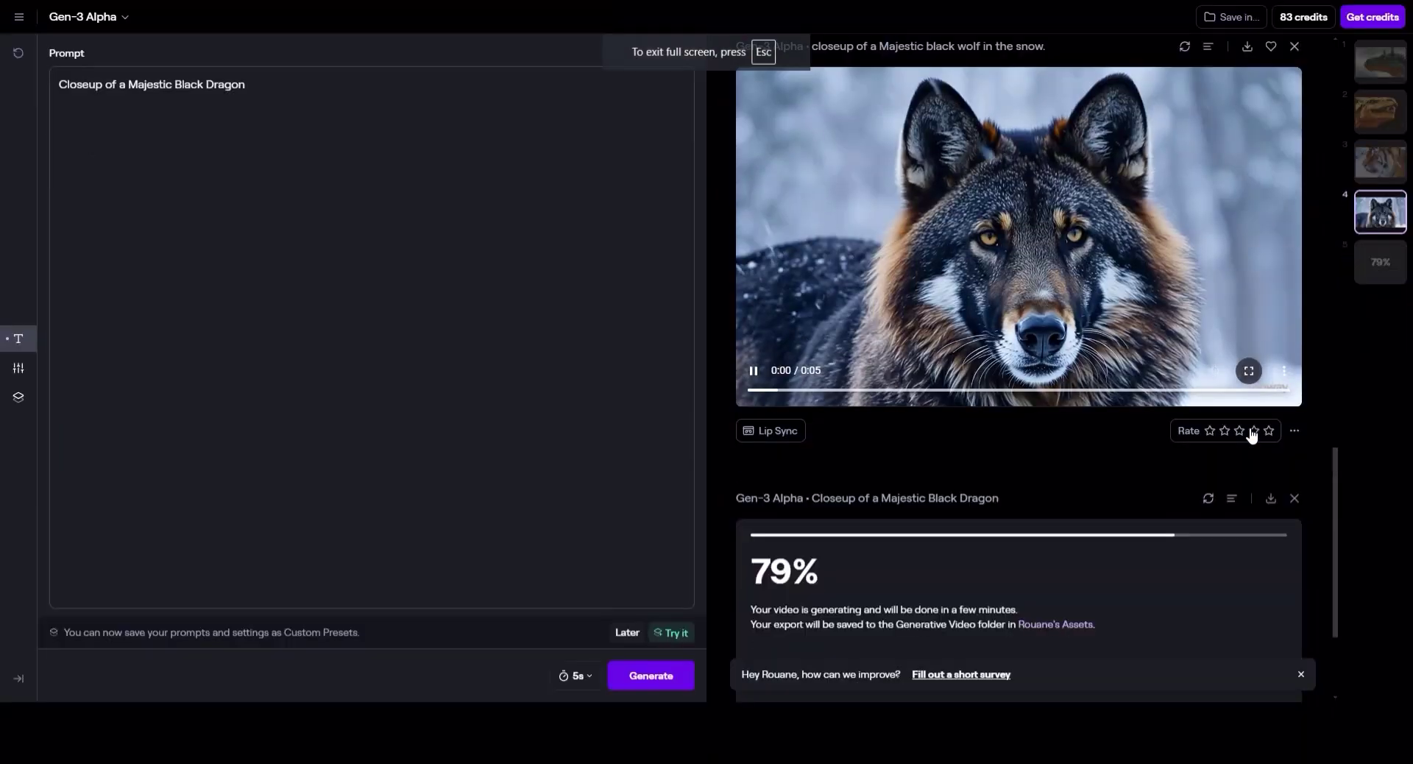
key(Escape)
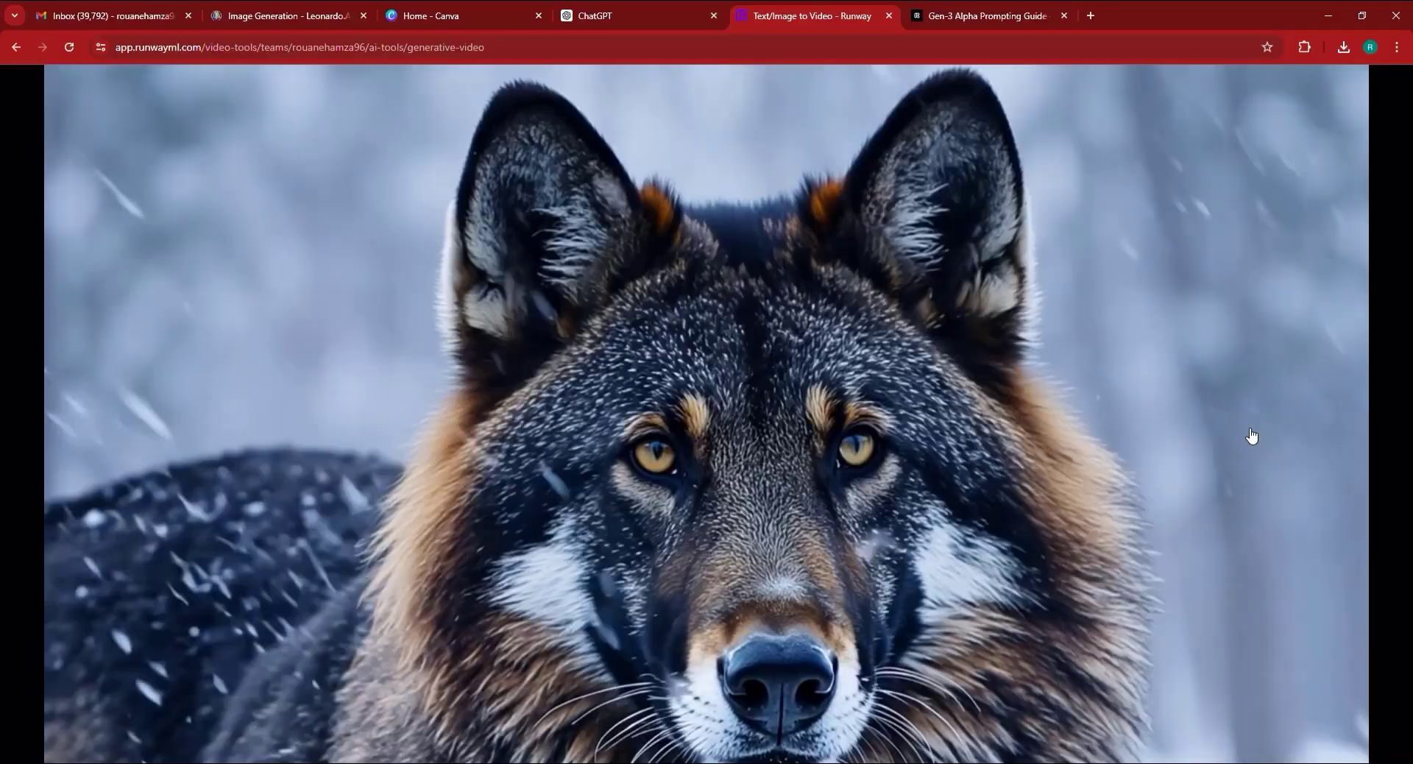
scroll(1262, 443, down, 3)
scroll(1247, 457, up, 4)
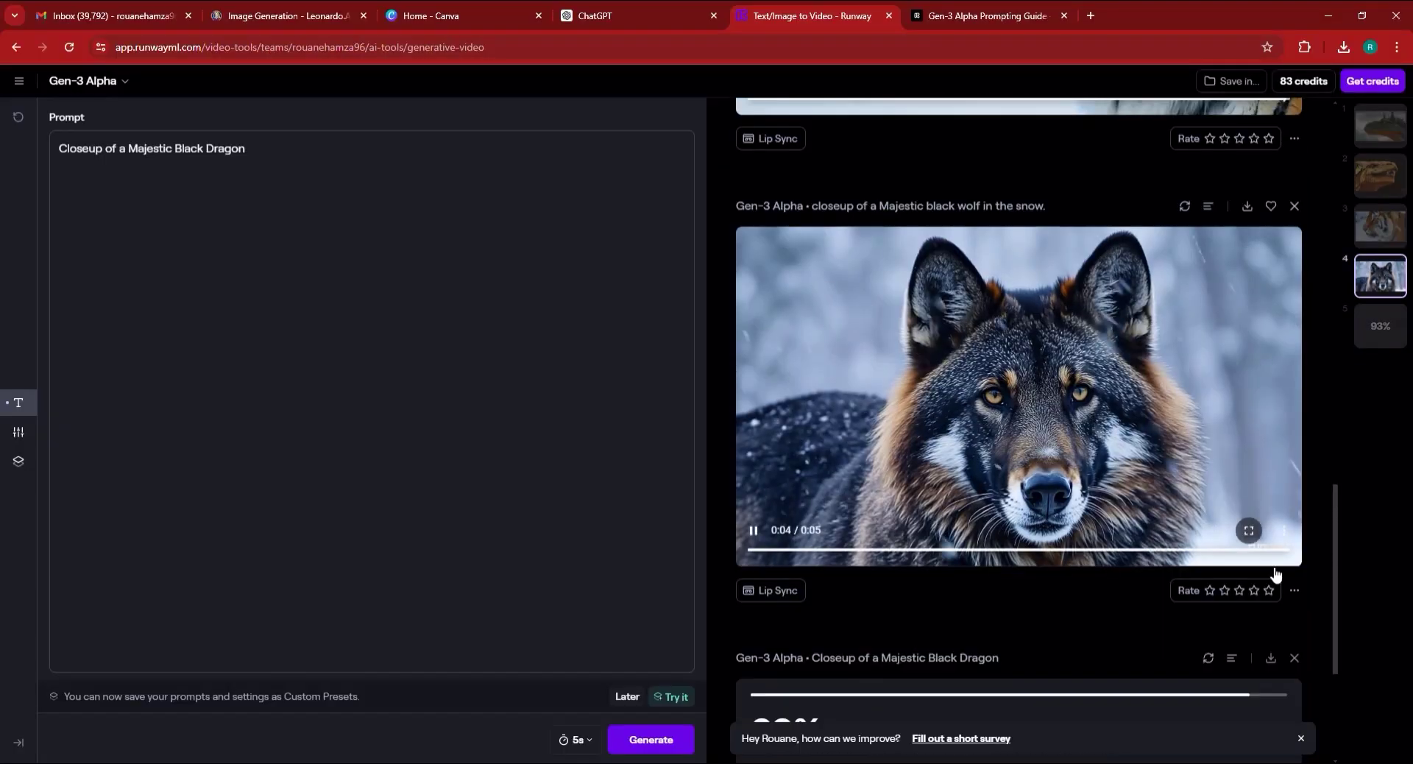
click(1252, 532)
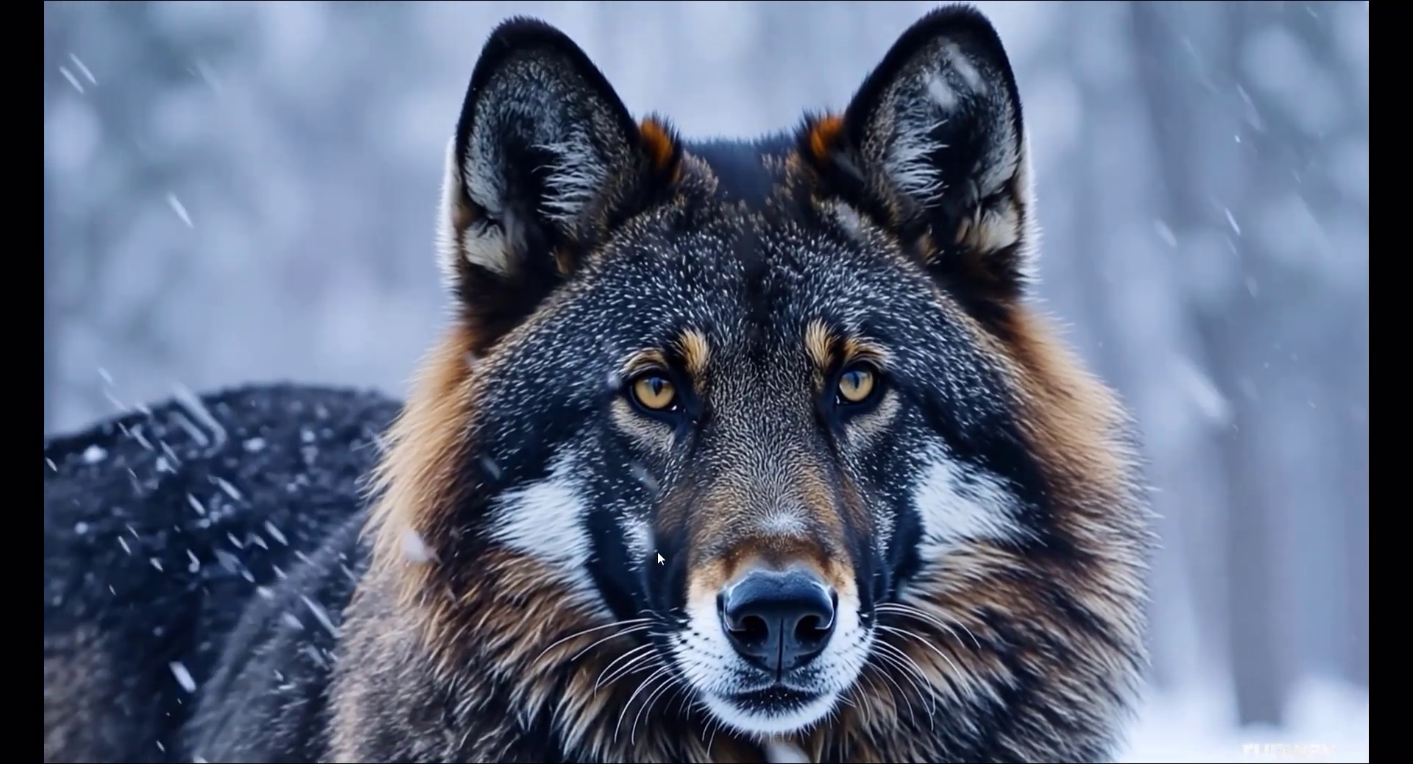
key(Escape)
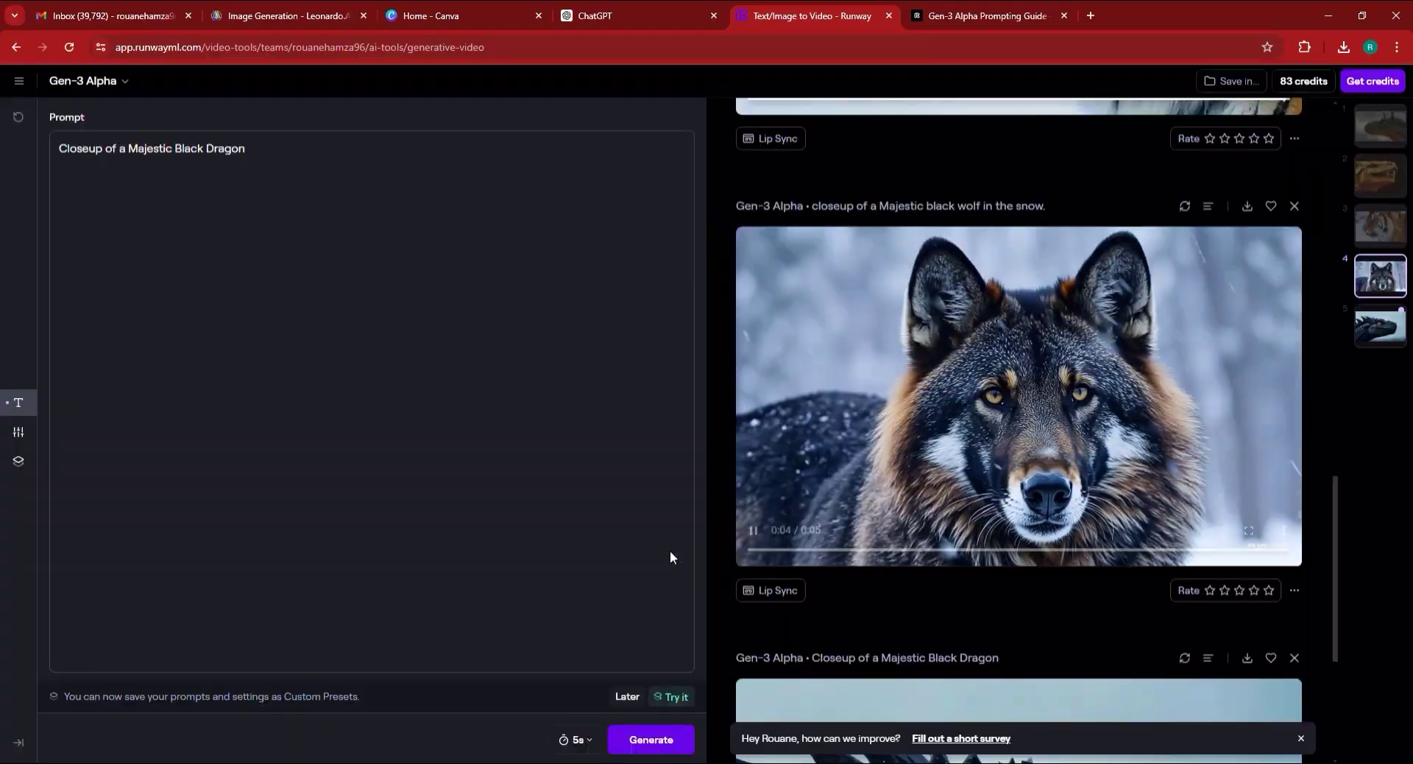
Play the generated majestic black dragon video in full screen.
scroll(779, 518, down, 5)
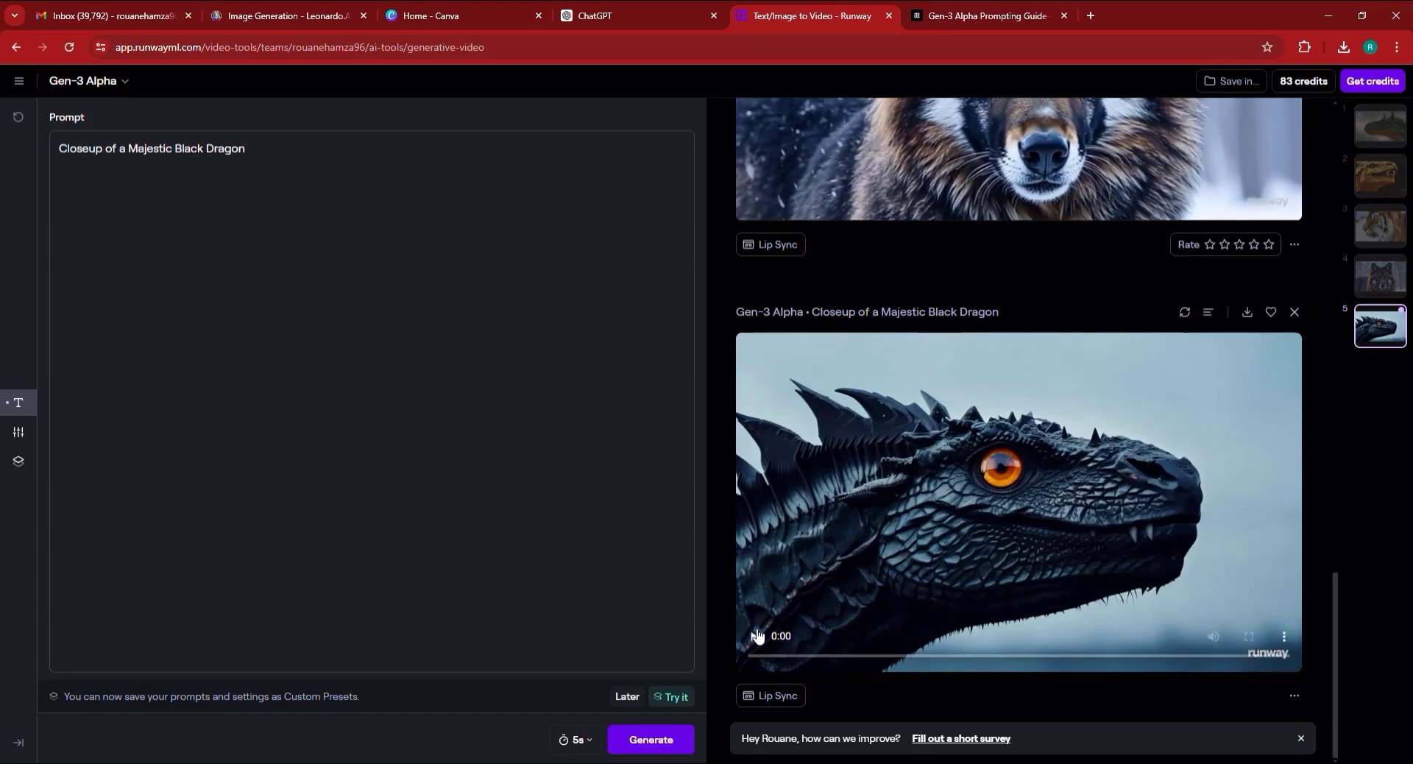
click(1258, 638)
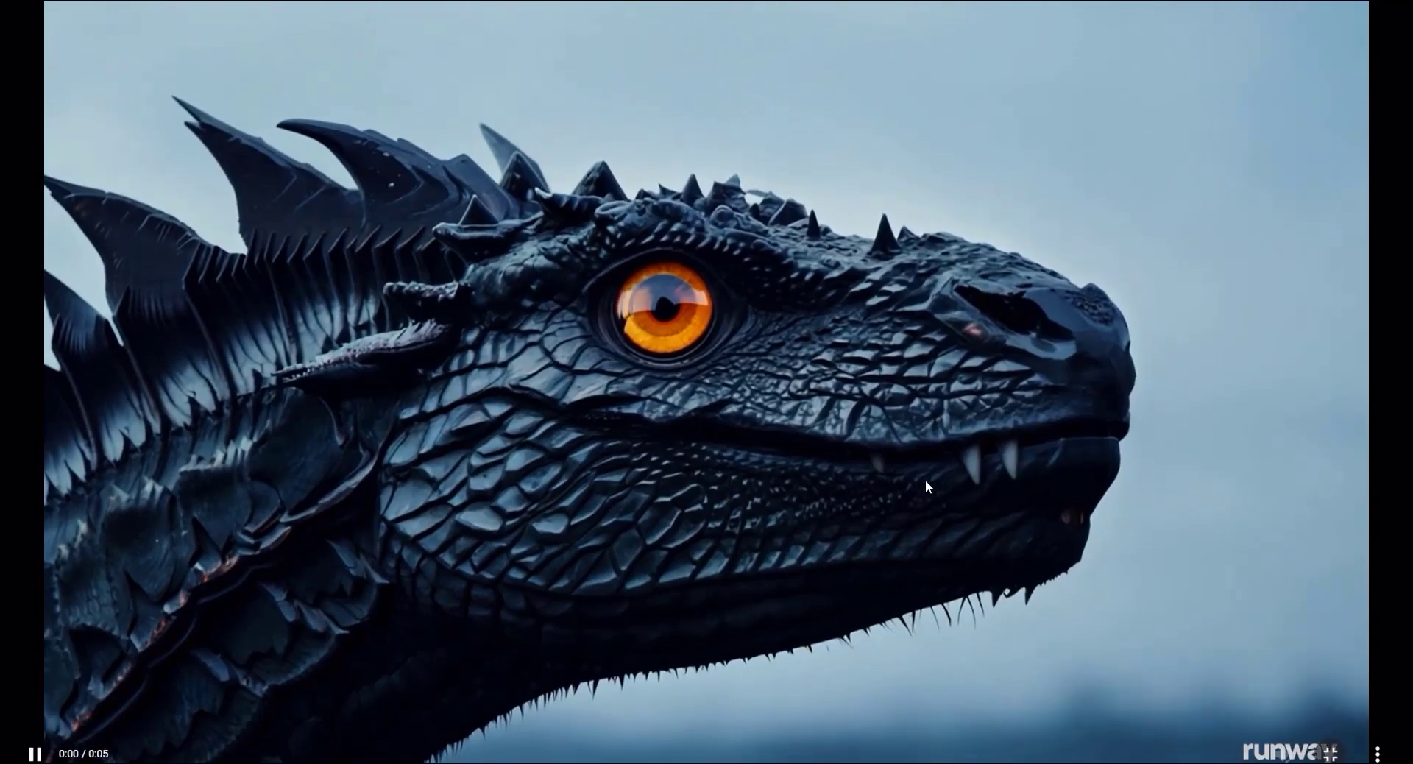
key(Escape)
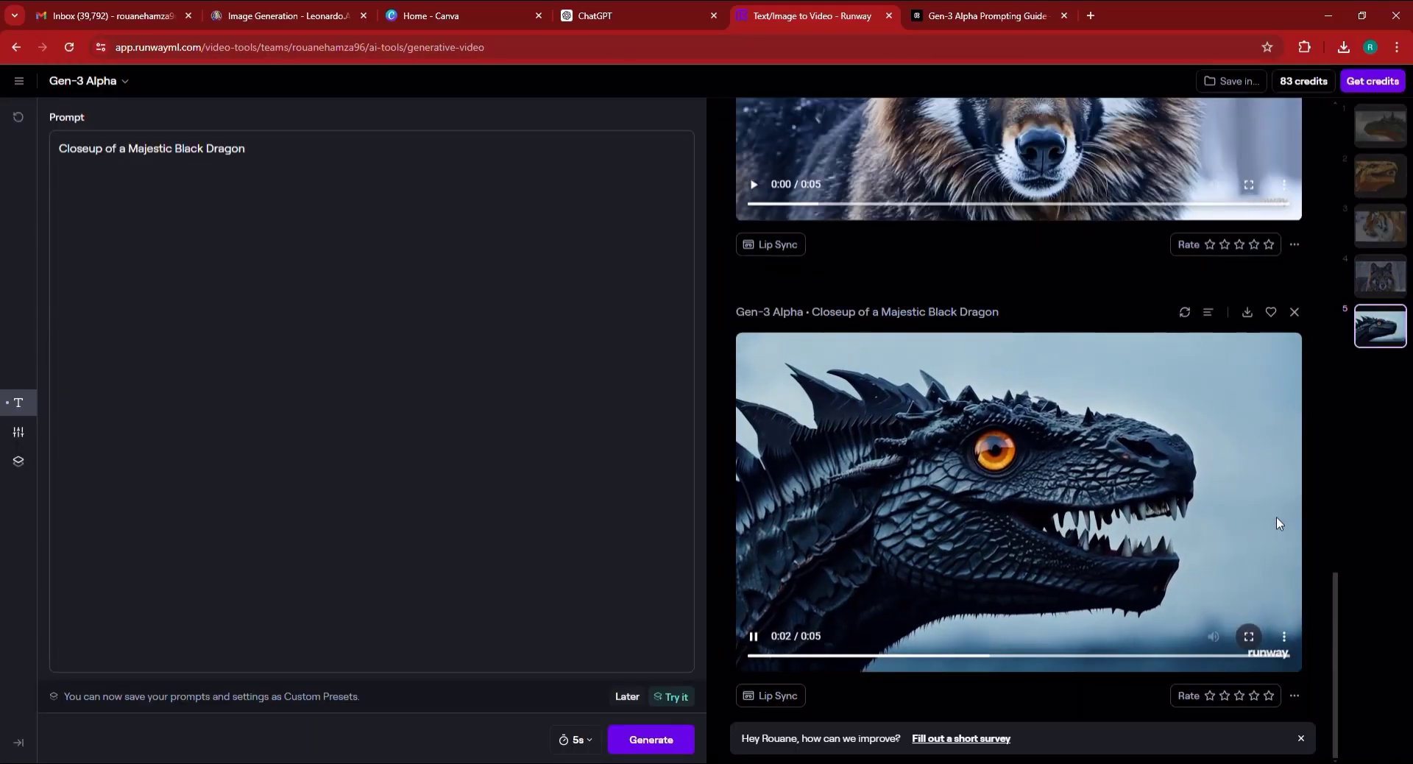
Replay the tiger in the snow video in full screen and return to the black wolf result.
scroll(1277, 517, up, 8)
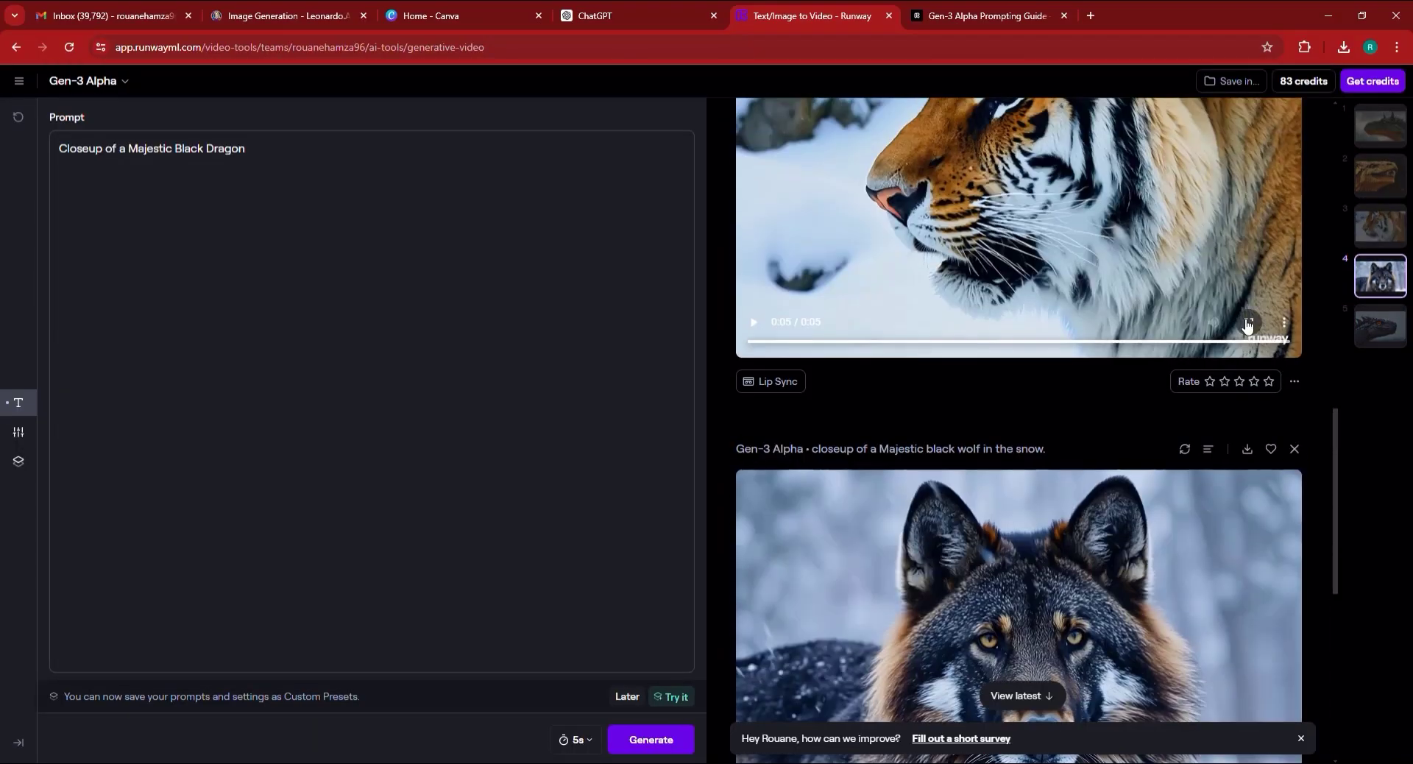
click(1248, 324)
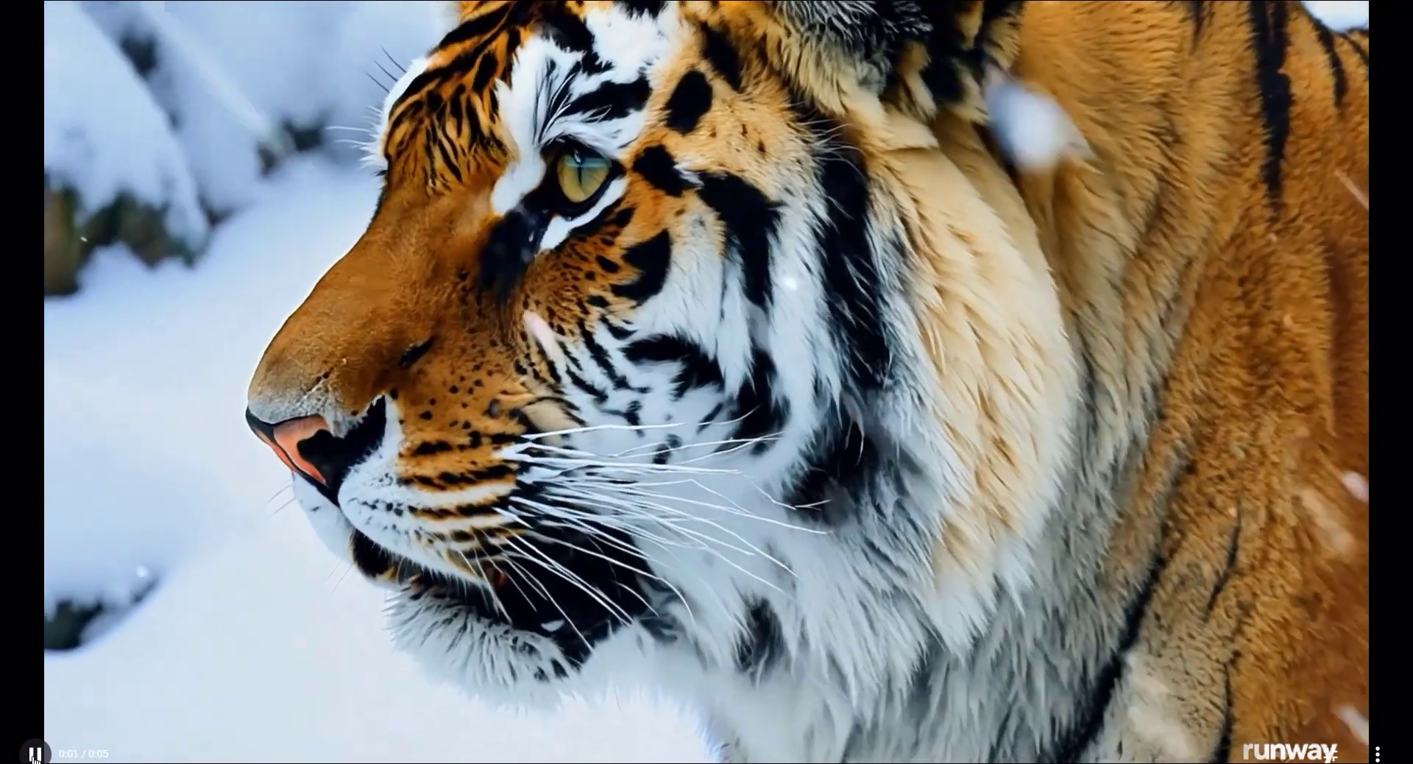
key(Escape)
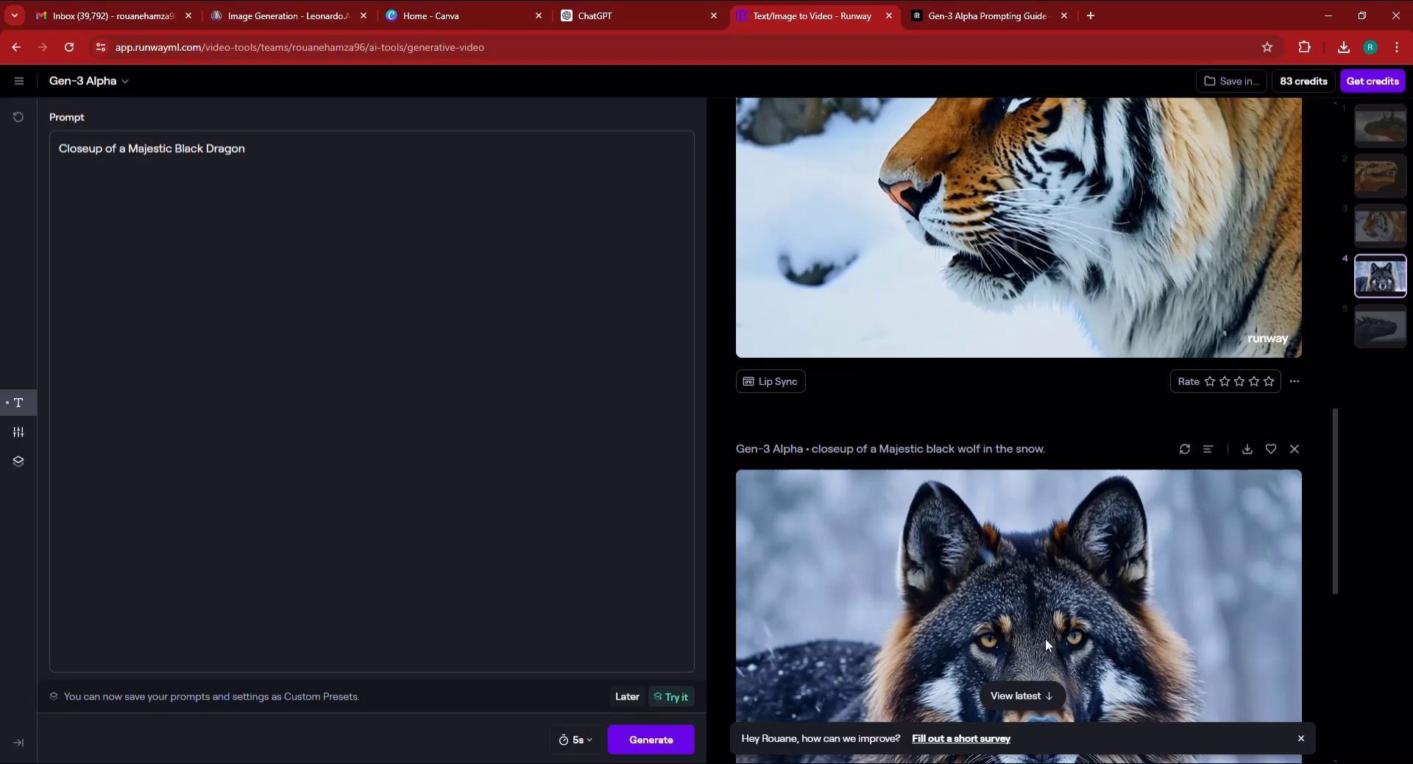
scroll(1119, 633, down, 2)
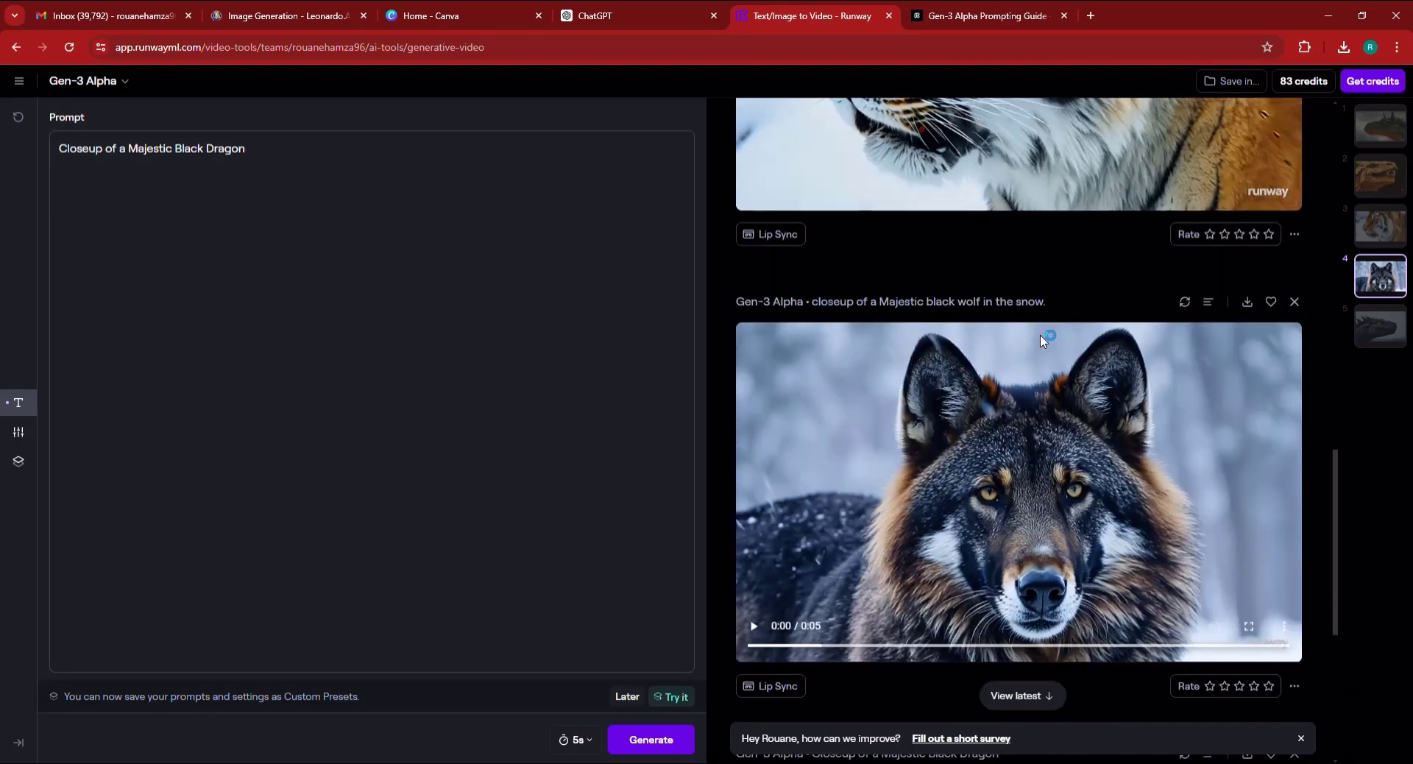